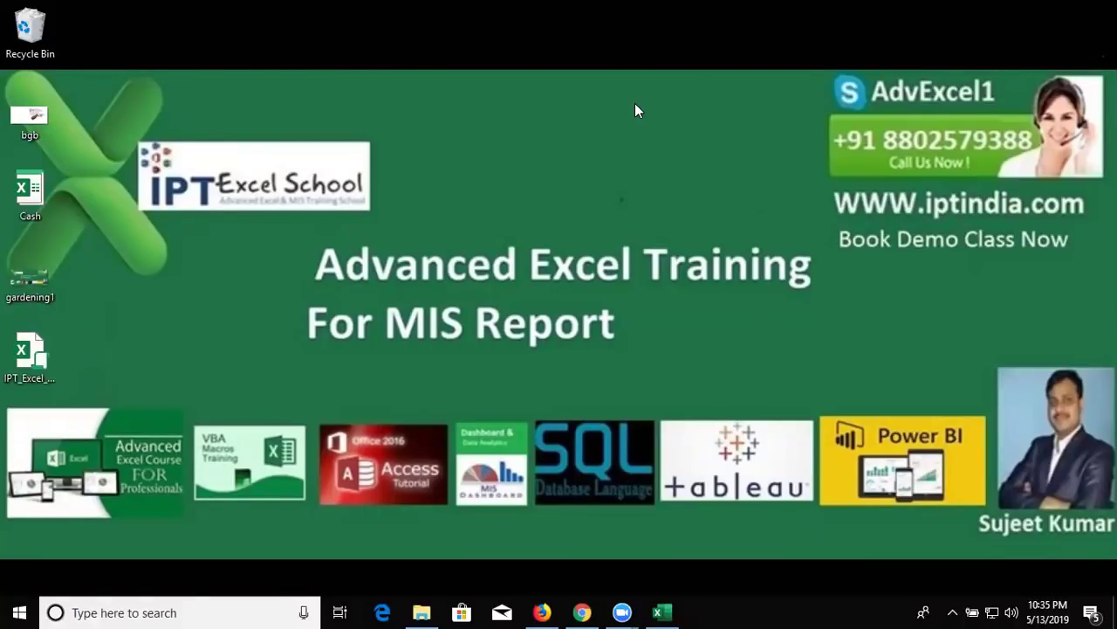
Restore the blank Book1 workbook window from the taskbar
click(672, 611)
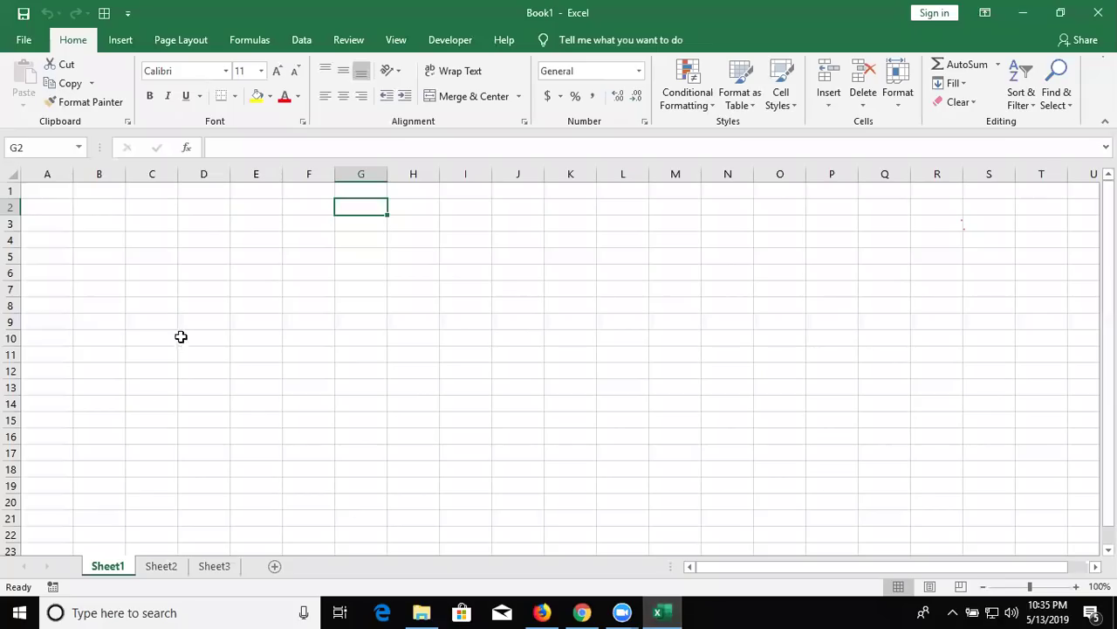
Enter 5/13 in cell B2 so it holds 5/13/2019, displayed as 13-May
click(194, 307)
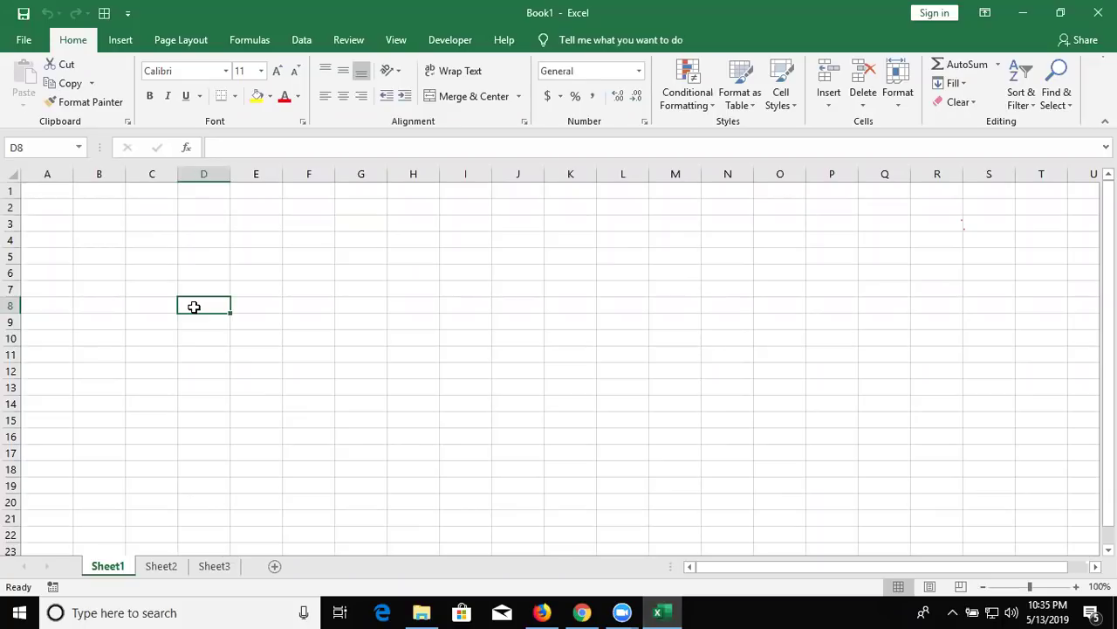
click(92, 203)
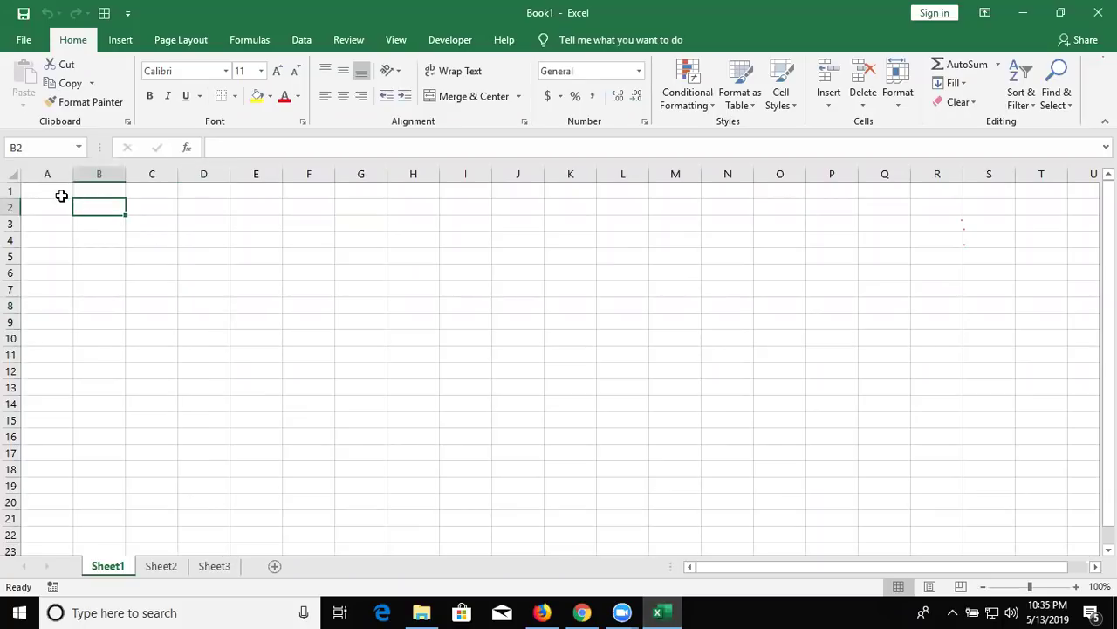
click(61, 196)
click(85, 210)
text(5/)
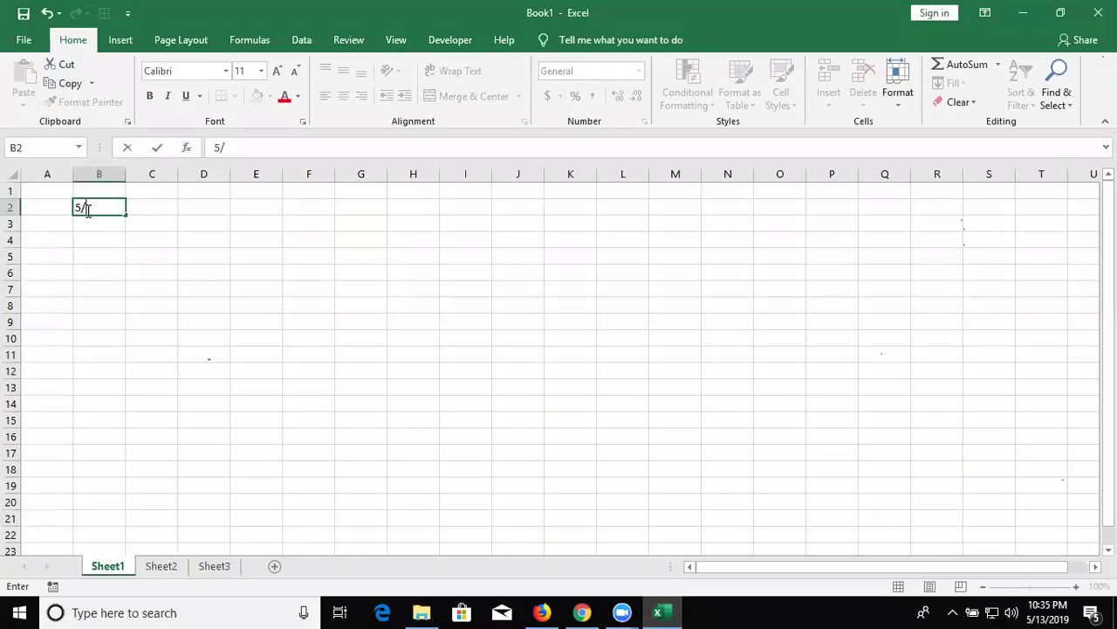
text(13)
key(Return)
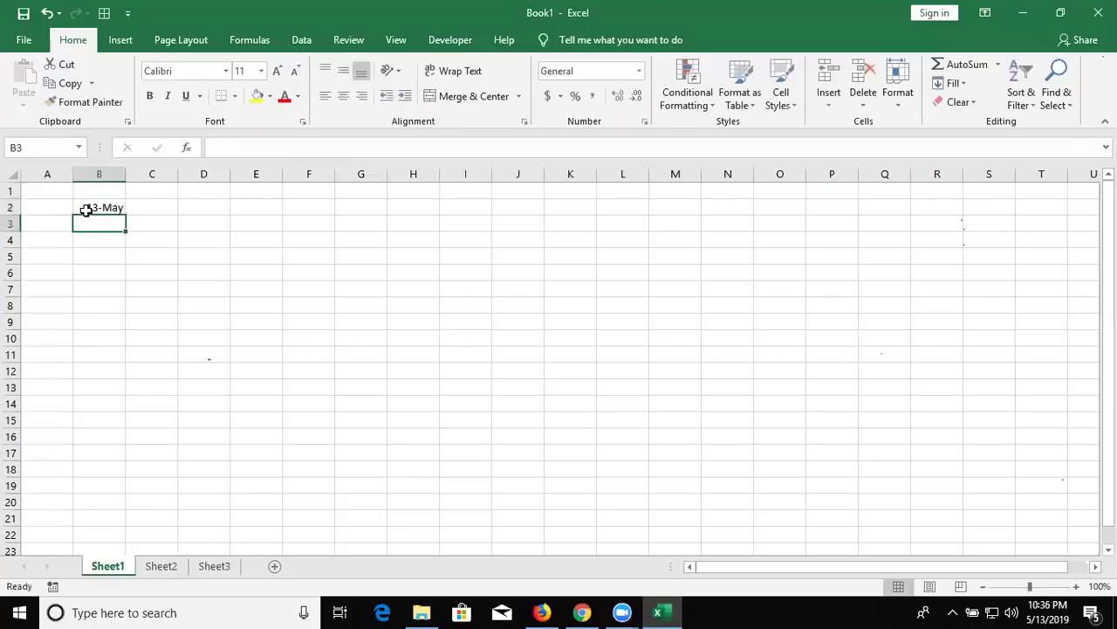
click(86, 210)
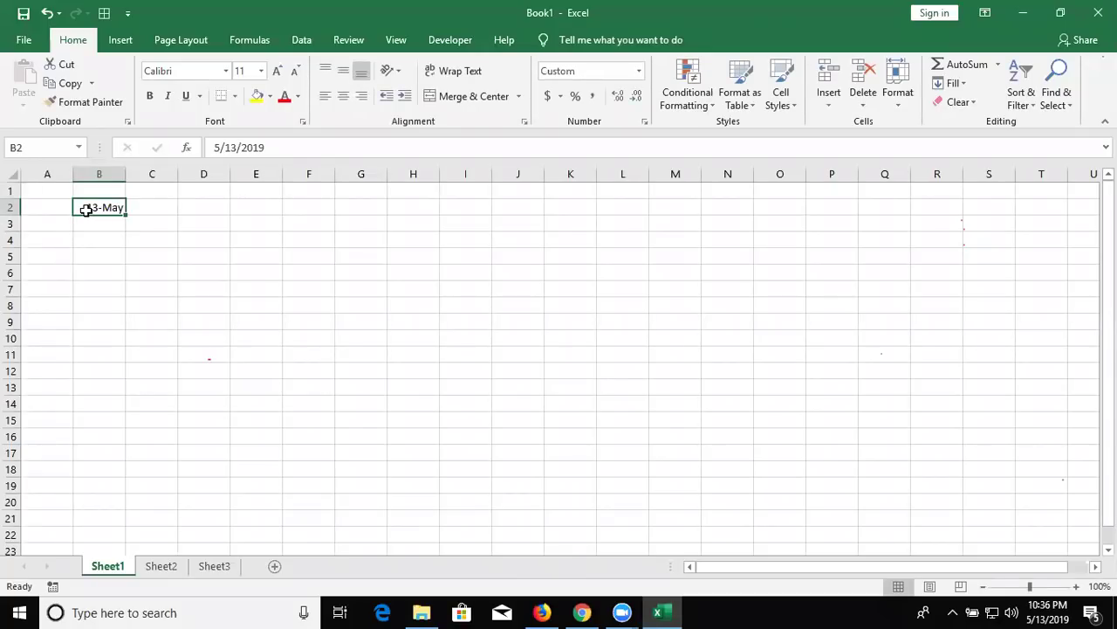
click(168, 204)
text(=)
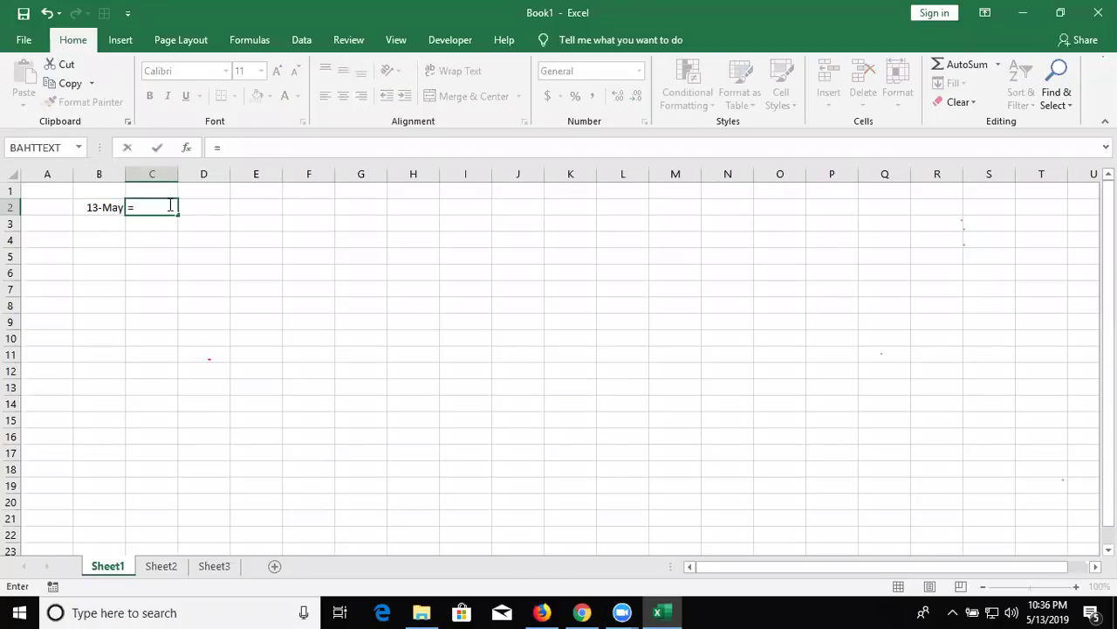
key(Escape)
key(Left)
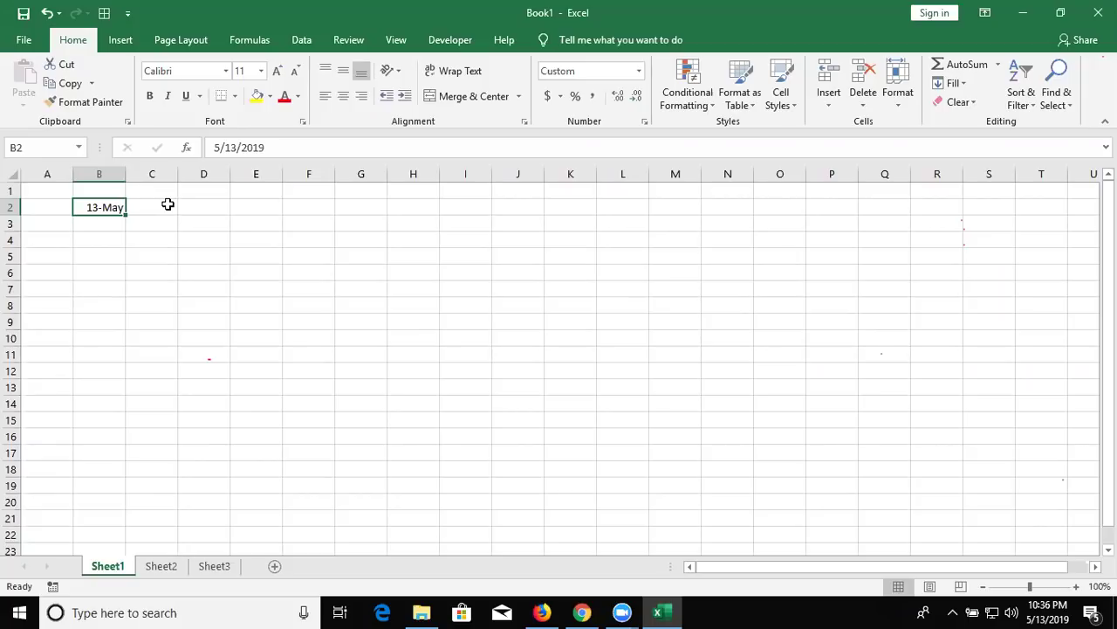
click(168, 204)
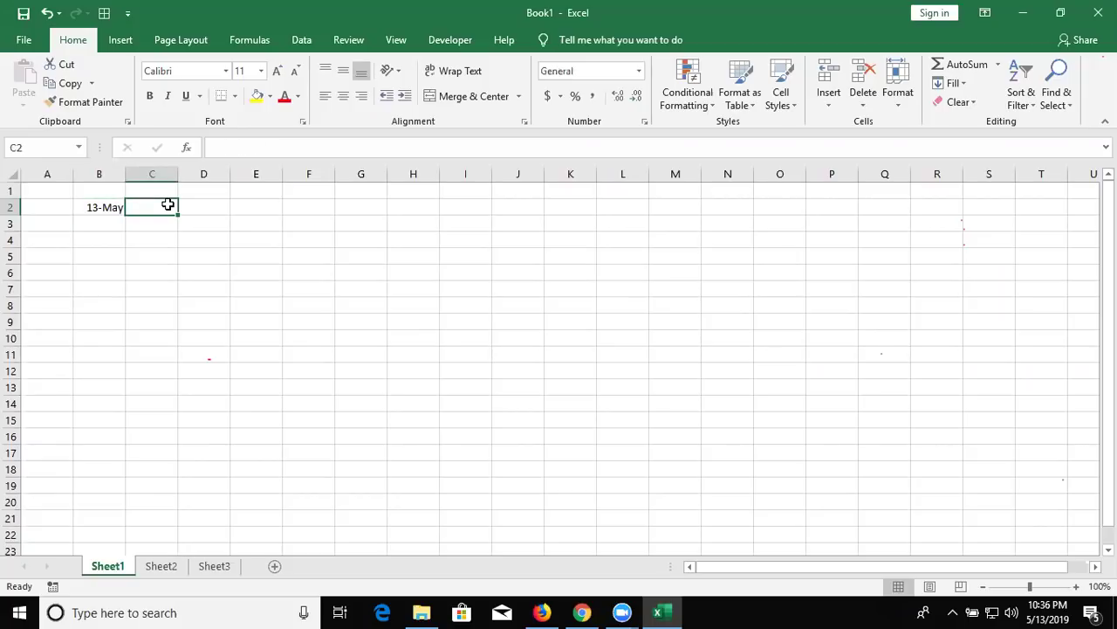
key(Right)
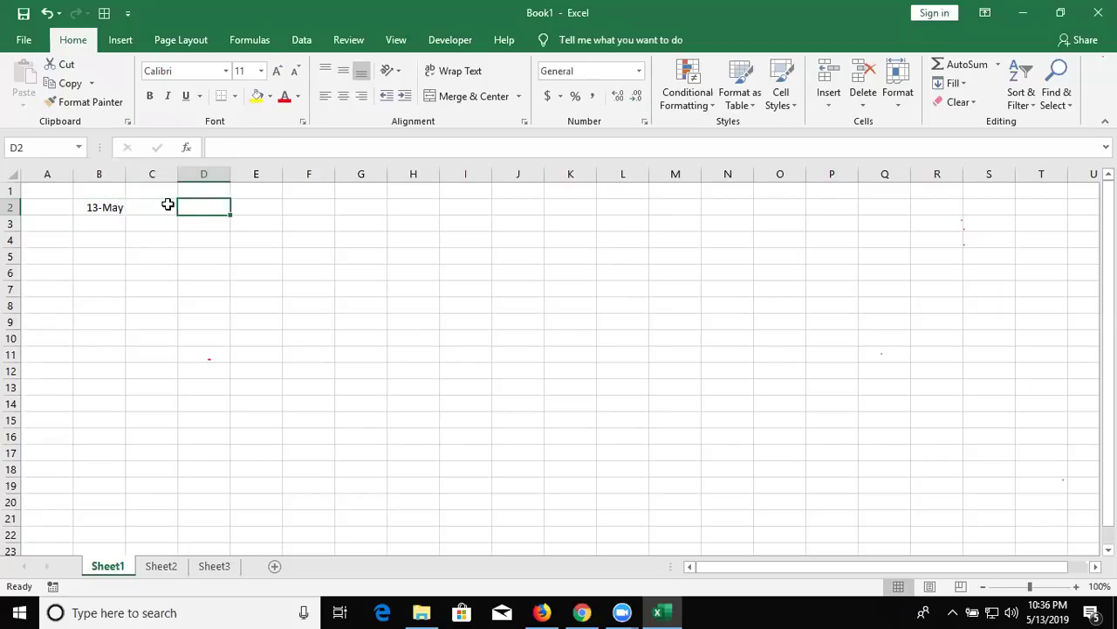
text(6/7)
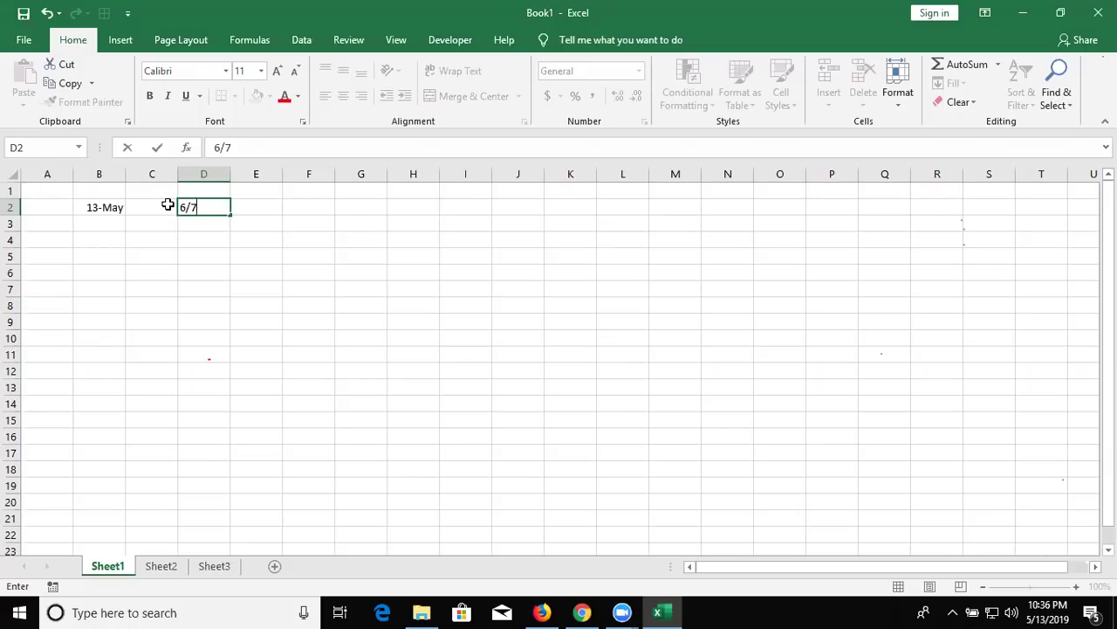
key(Return)
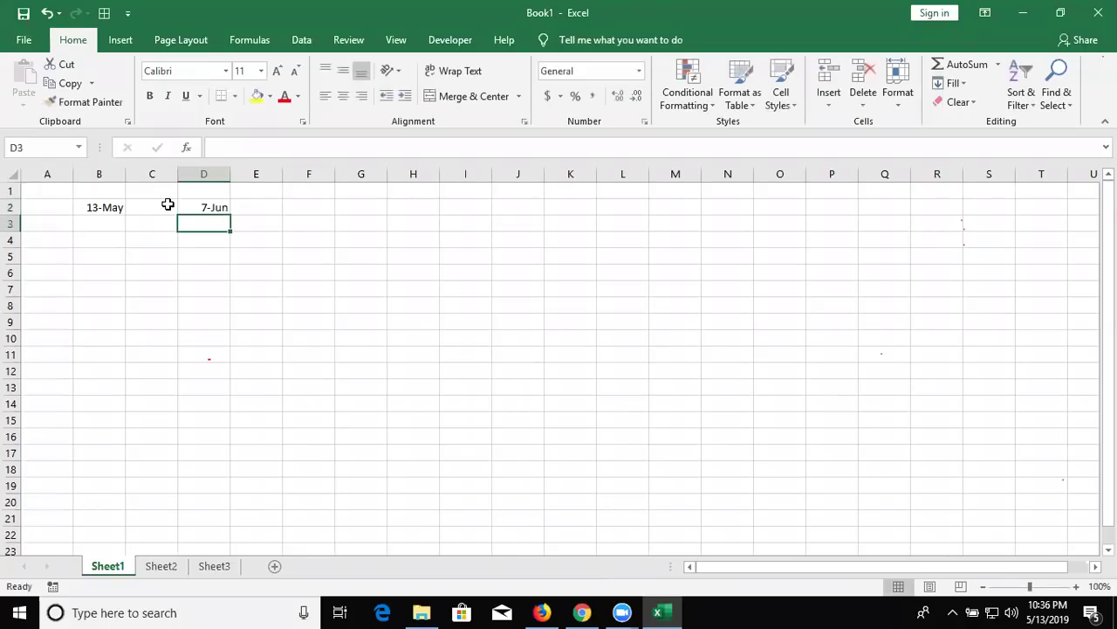
key(Up)
key(Delete)
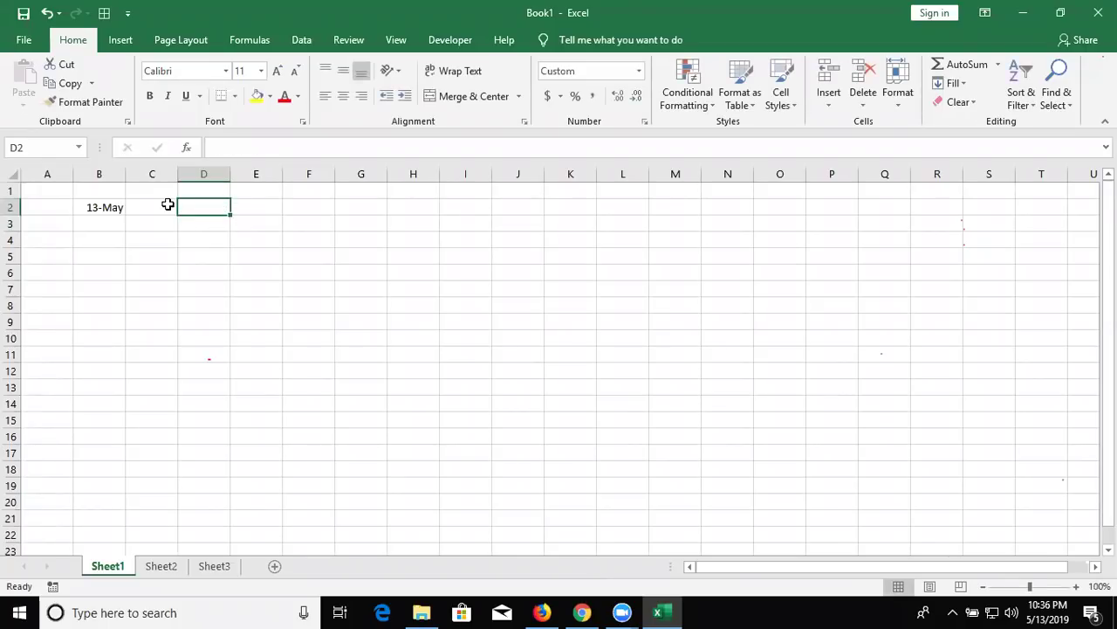
key(Down)
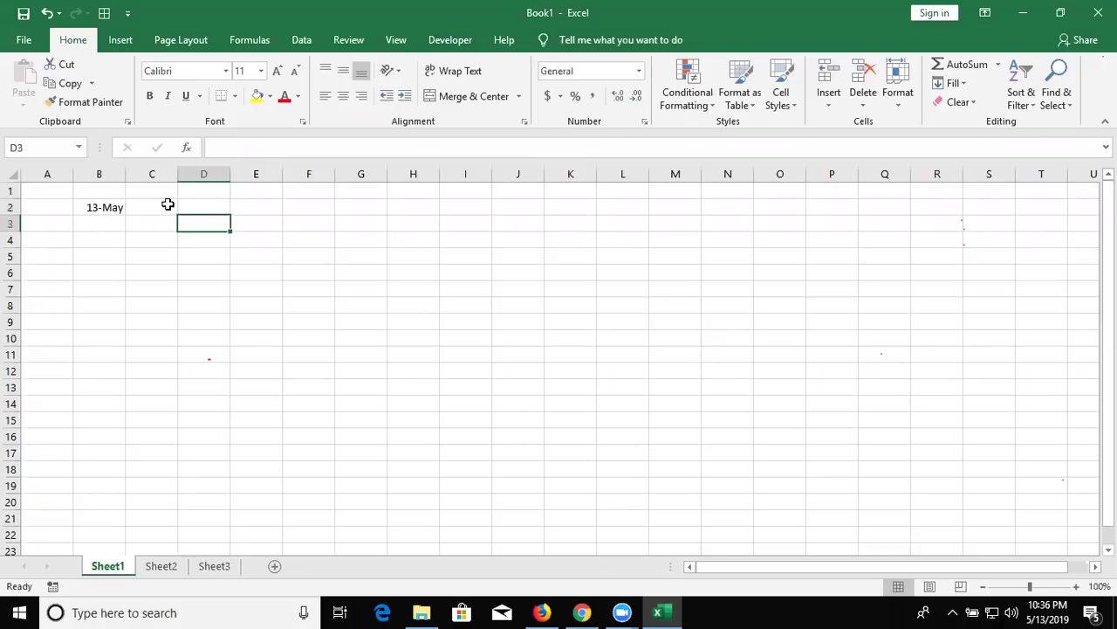
key(Down)
key(Left)
key(Left)
key(Up)
text(=dat)
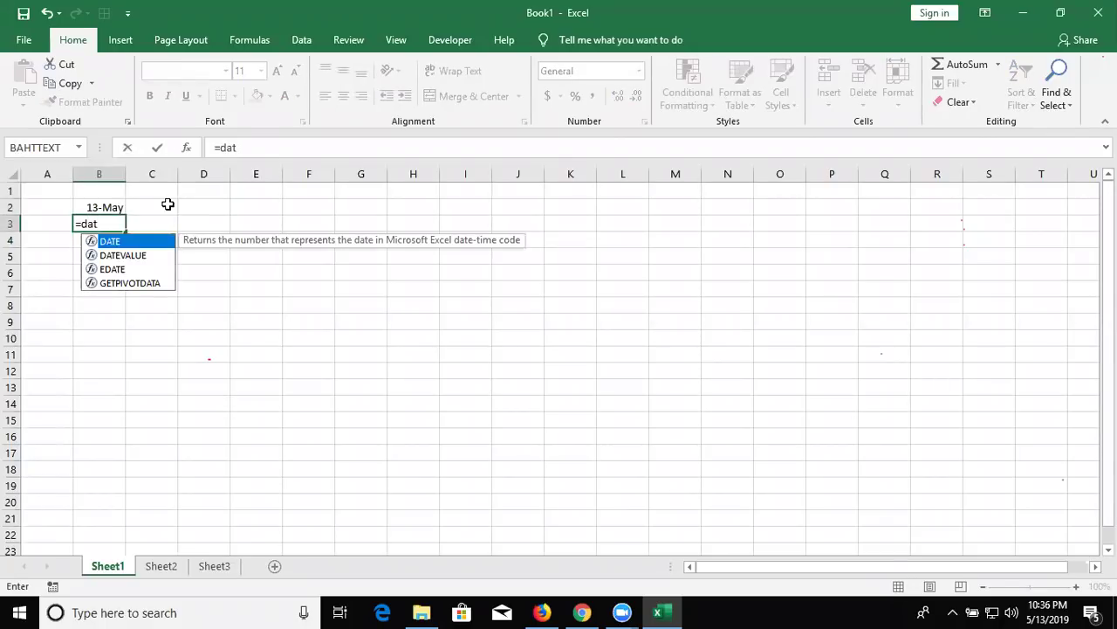
key(Tab)
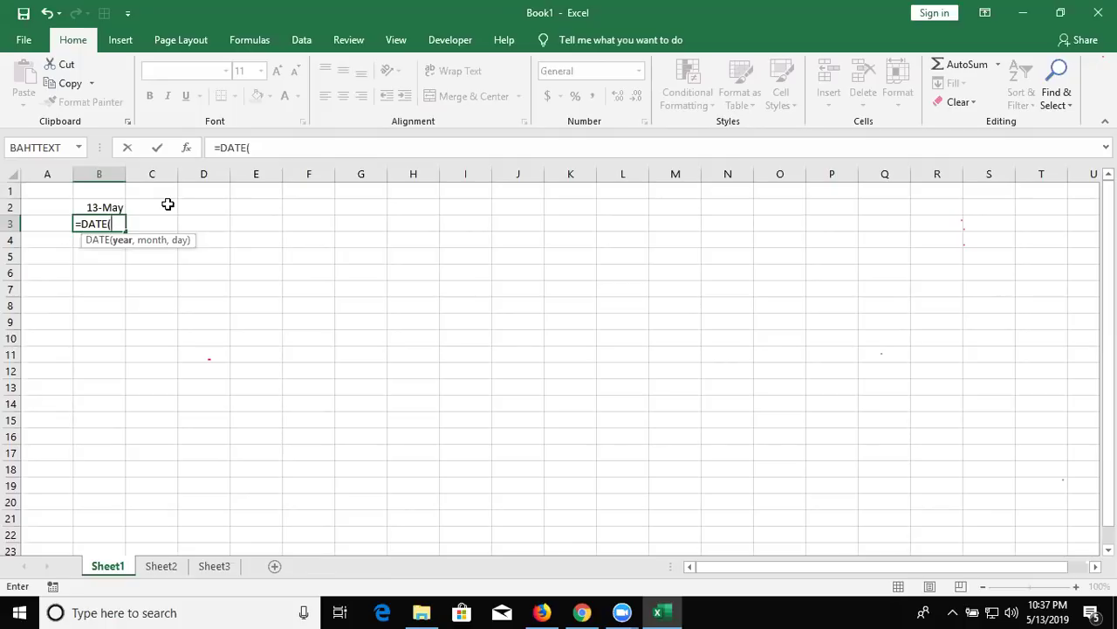
text(2019,5,13)
key(ctrl+Return)
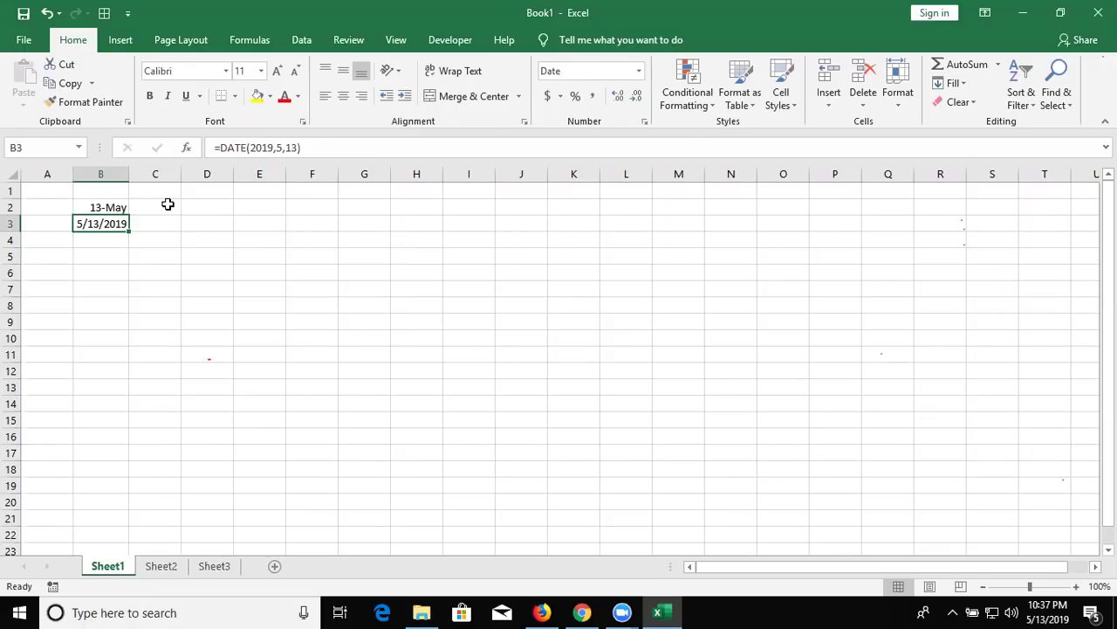
key(Right)
key(Down)
key(Left)
key(Up)
key(Right)
key(Left)
key(Up)
key(Right)
key(Left)
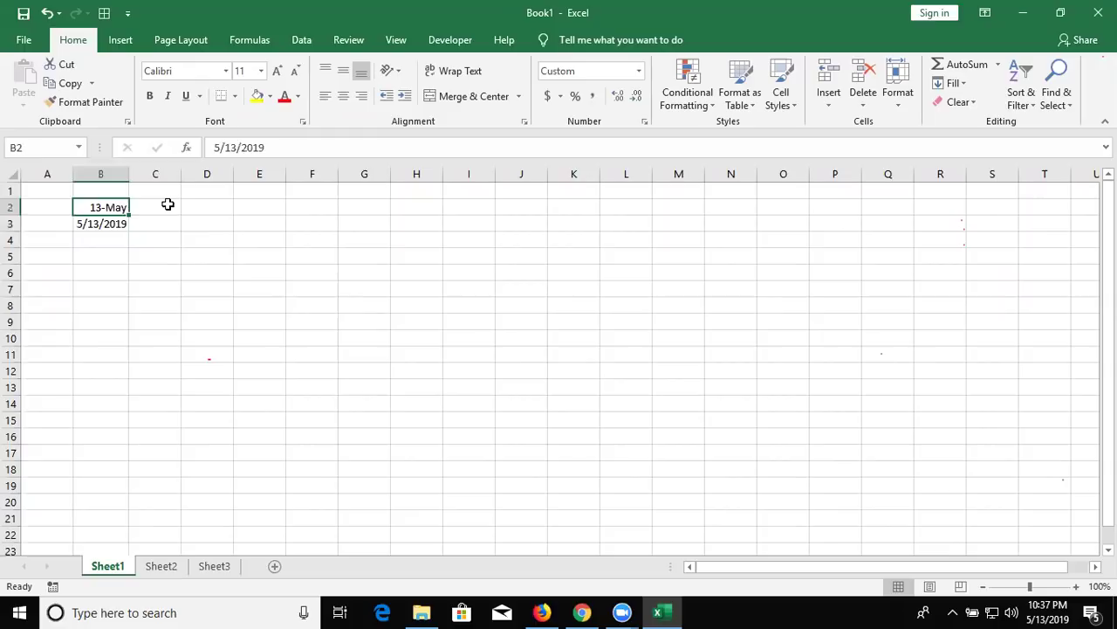
key(Down)
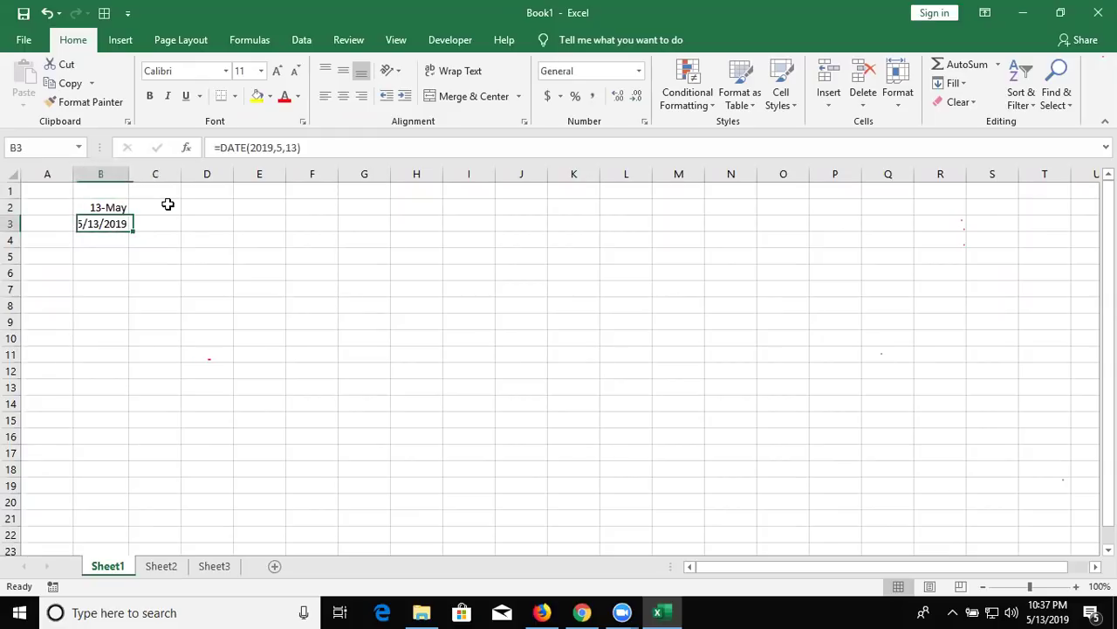
key(Delete)
key(Up)
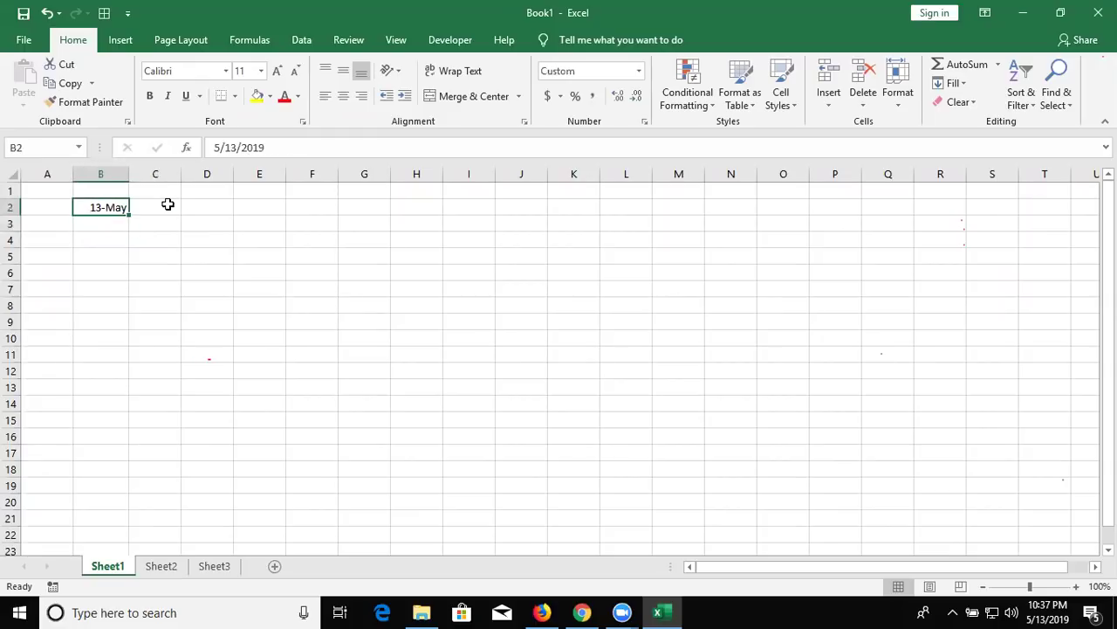
key(Right)
Extract the year and month of B2 with =YEAR(B2) in C2 and =MONTH(B2) in D2
text(=ye)
key(Tab)
key(Left)
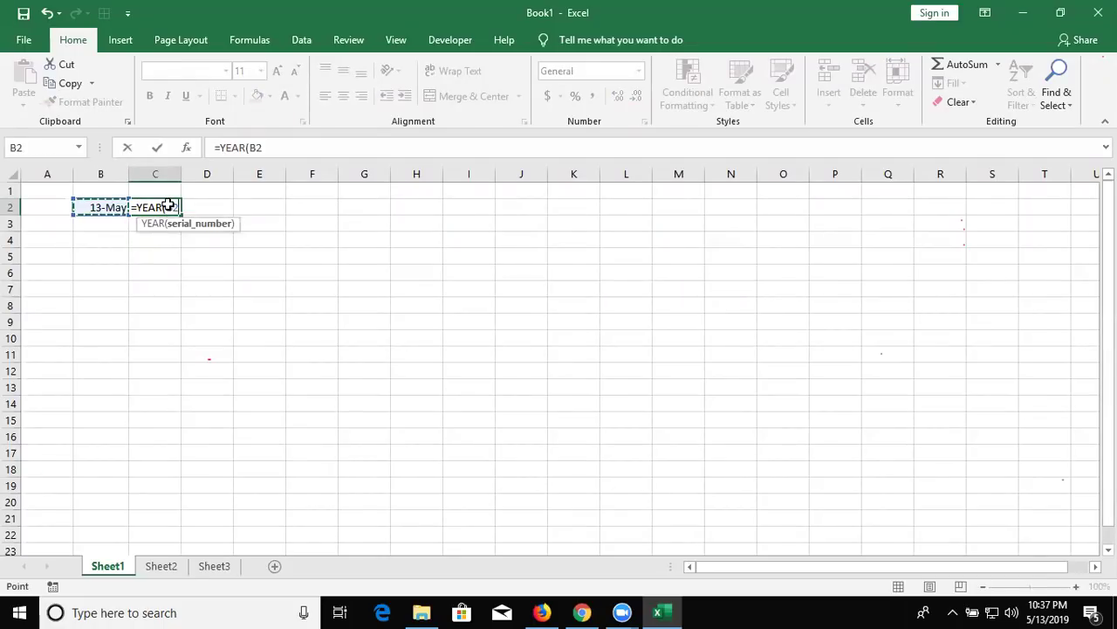
key(ctrl+Return)
key(Right)
text(=)
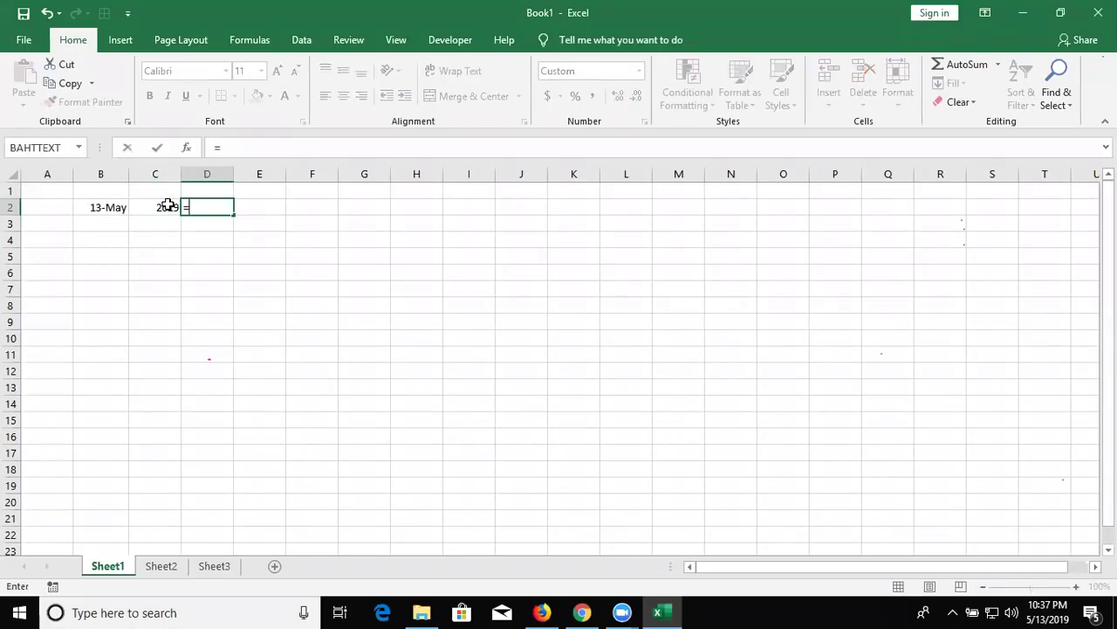
text(d)
key(BackSpace)
text(mon)
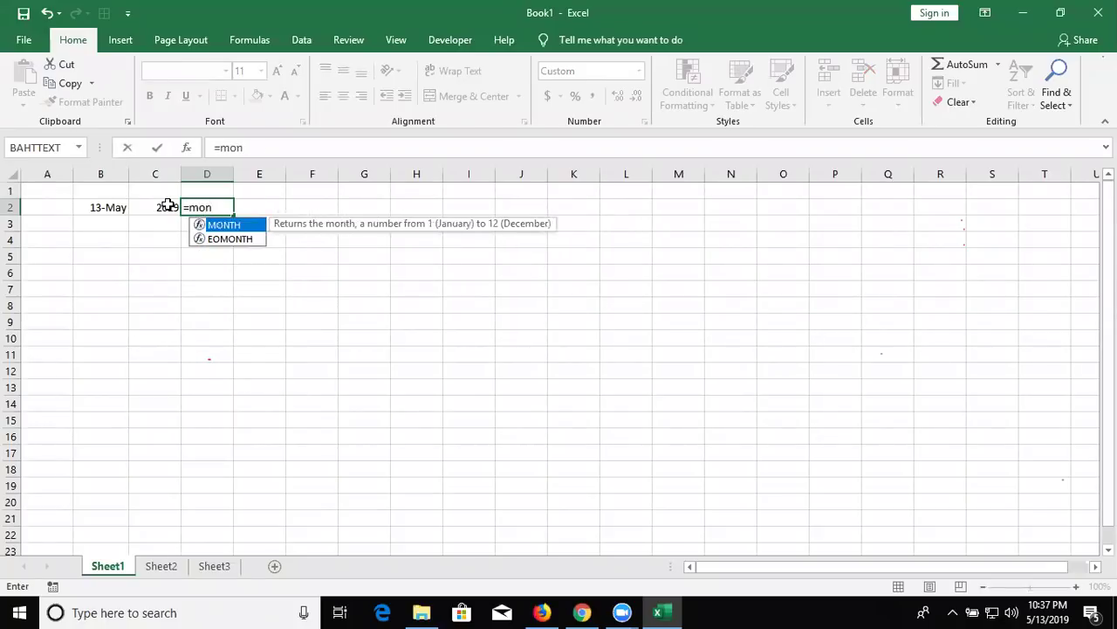
key(Tab)
click(124, 204)
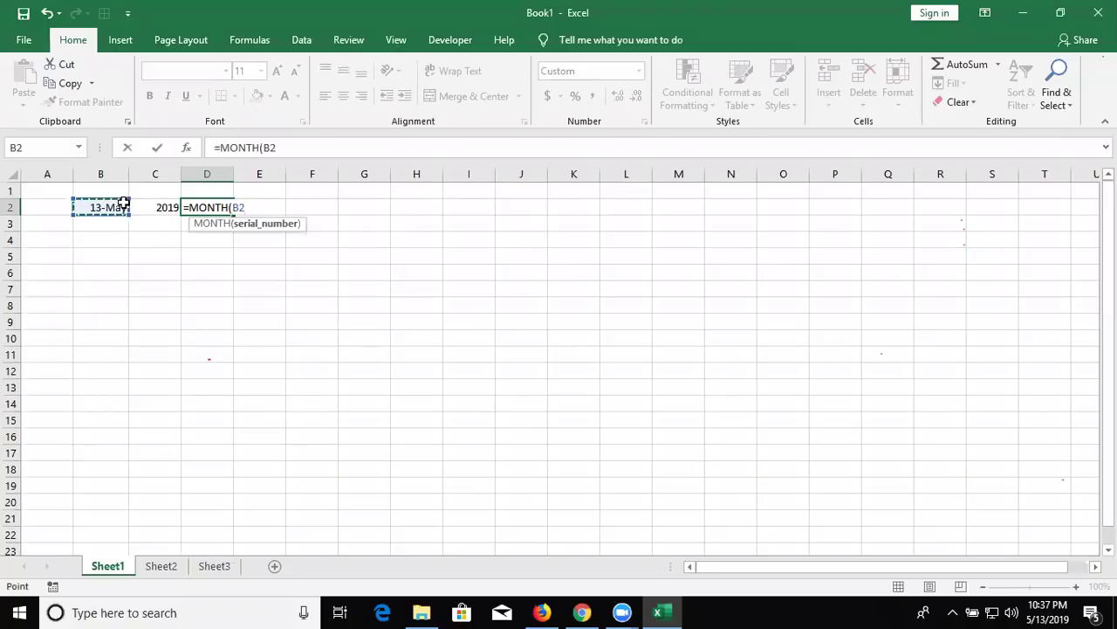
key(ctrl+Return)
key(Right)
Extract the day with =DAY(B2) in E2 and show D2's month as the plain number 5
text(=)
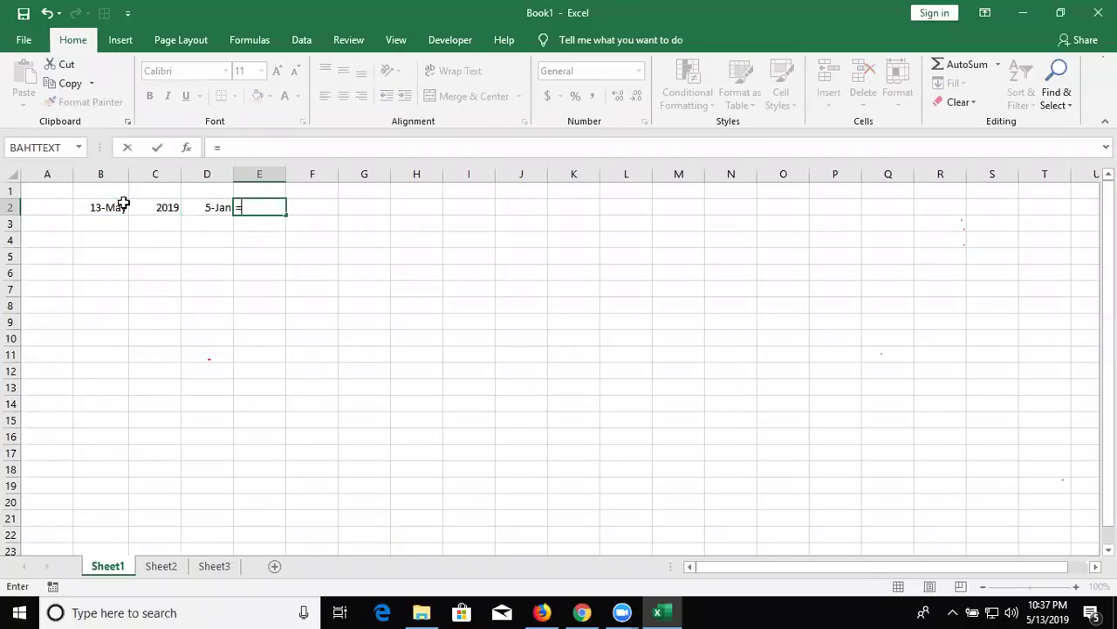
text(day)
key(Tab)
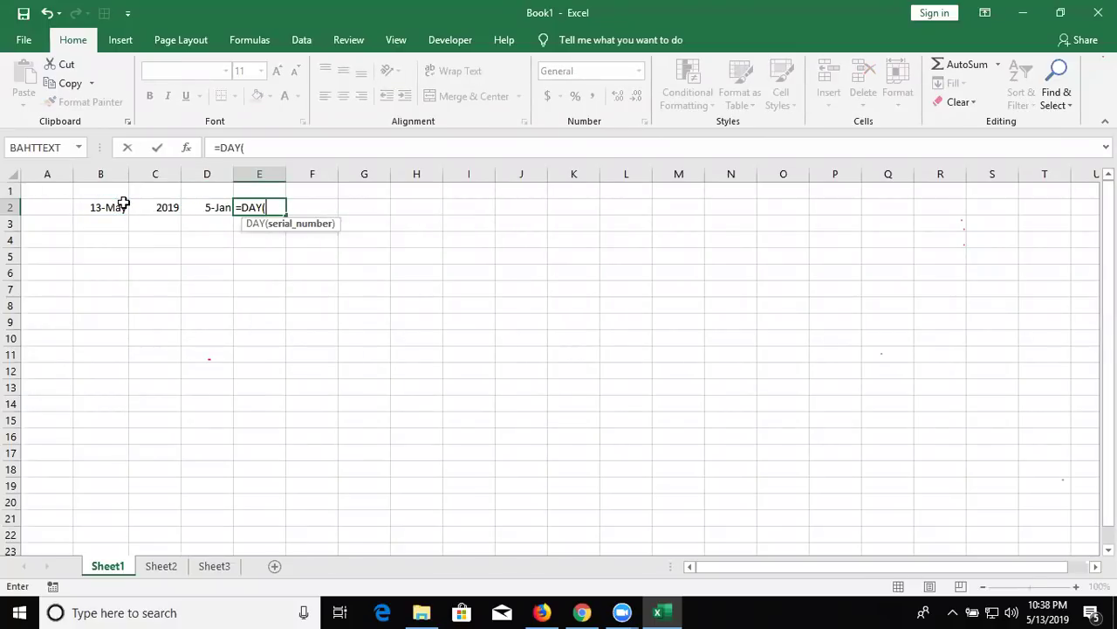
click(105, 205)
key(Return)
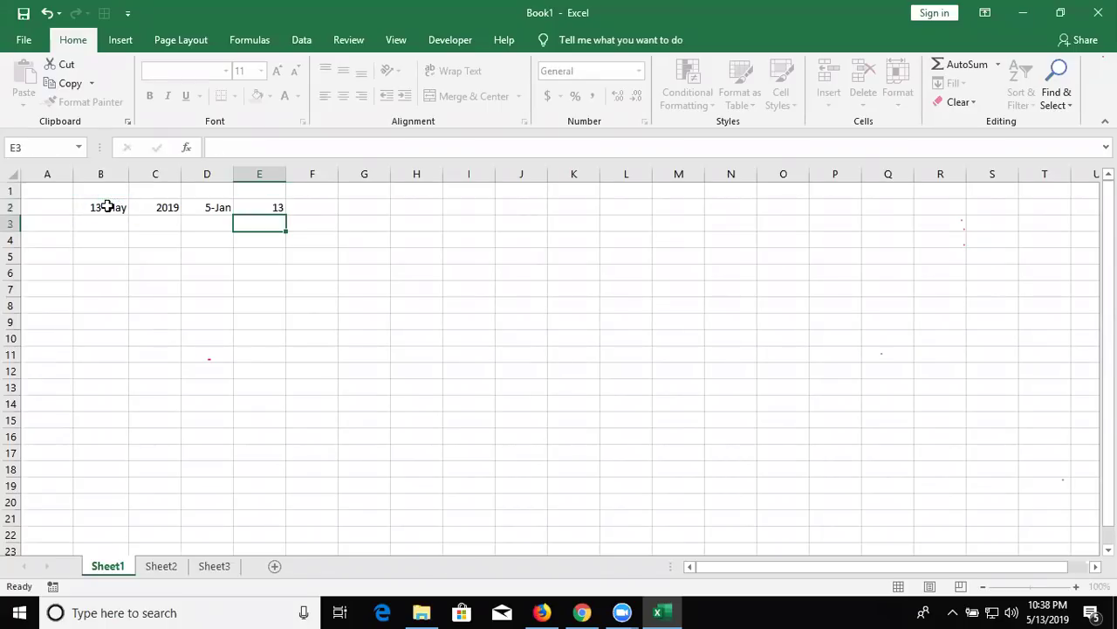
key(Up)
key(Left)
key(ctrl+shift+asciitilde)
key(Right)
key(Right)
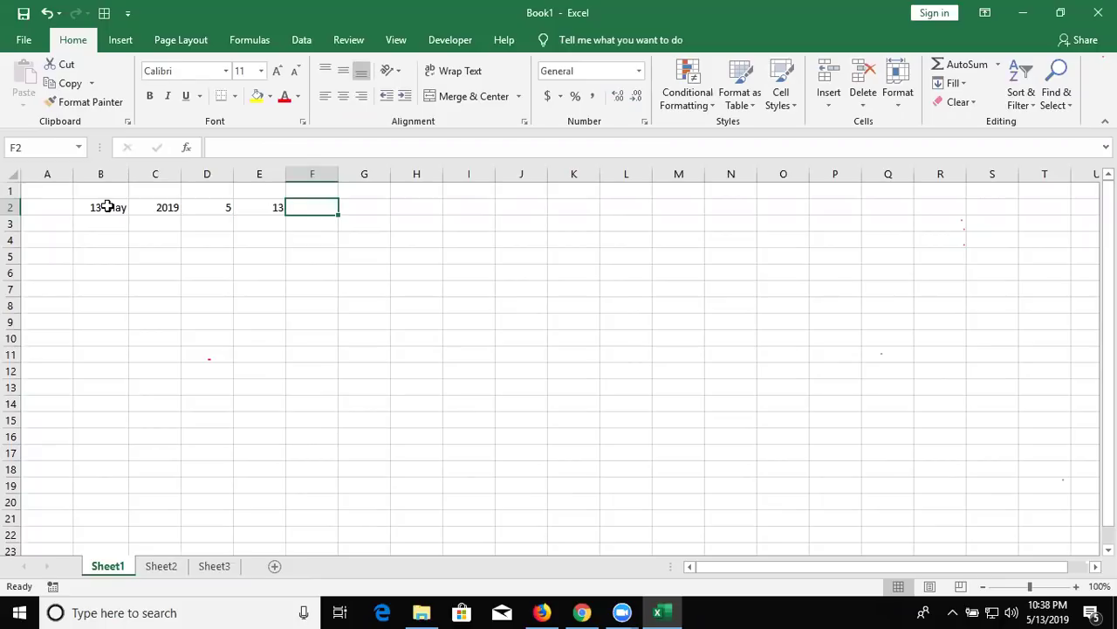
Enter =DATE(C2,D2,E2) in F2, returning 5/13/2019
text(=date)
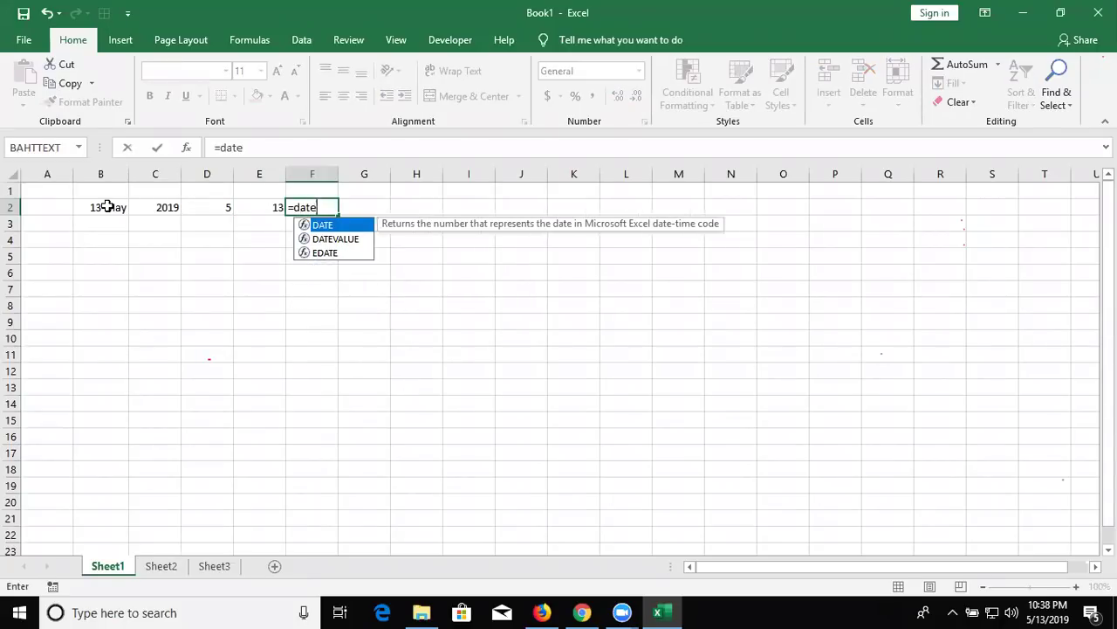
key(Tab)
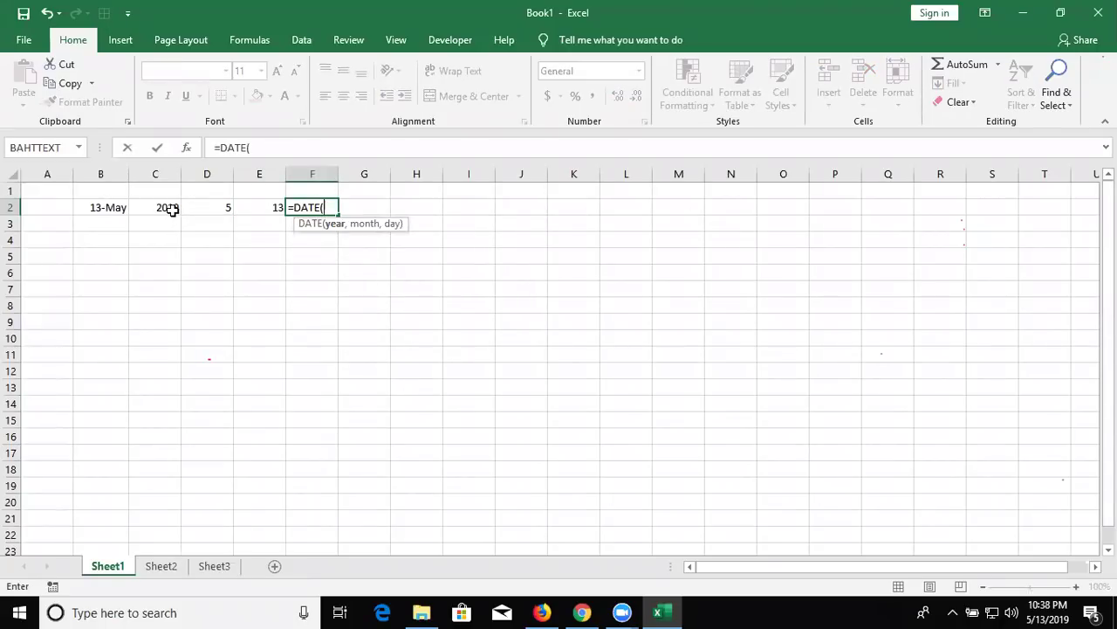
click(171, 208)
text(,)
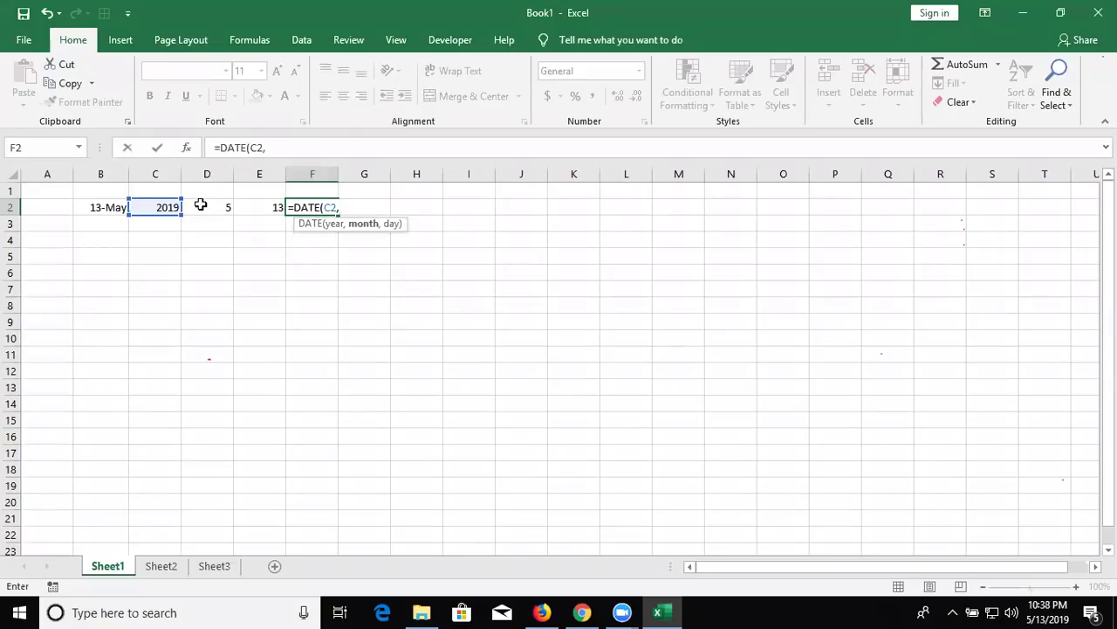
click(200, 205)
text(,)
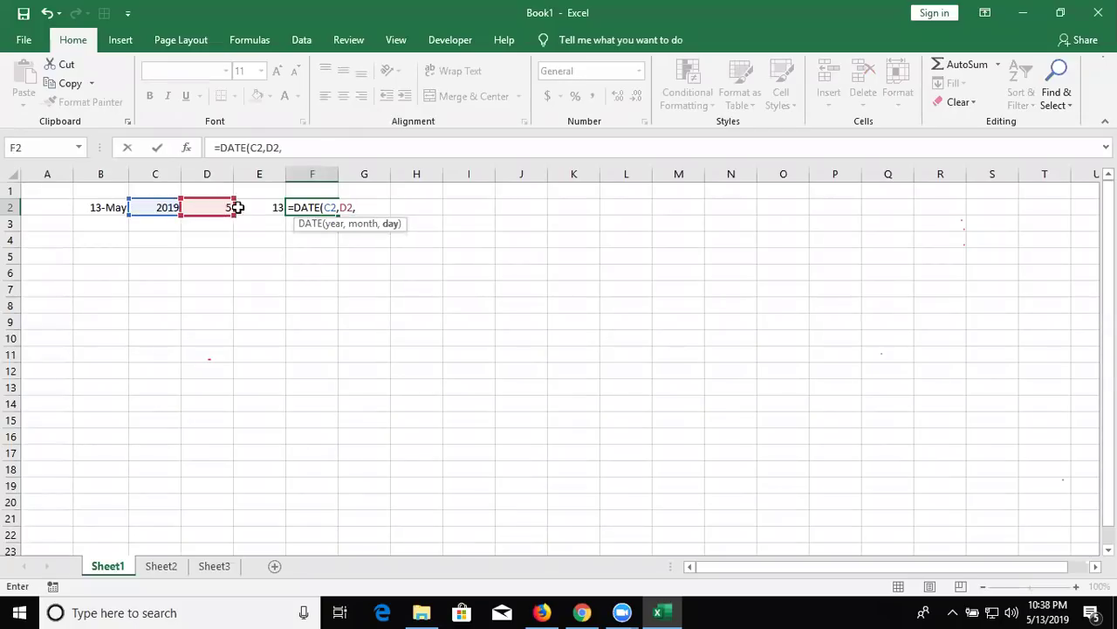
click(249, 207)
key(Return)
key(Up)
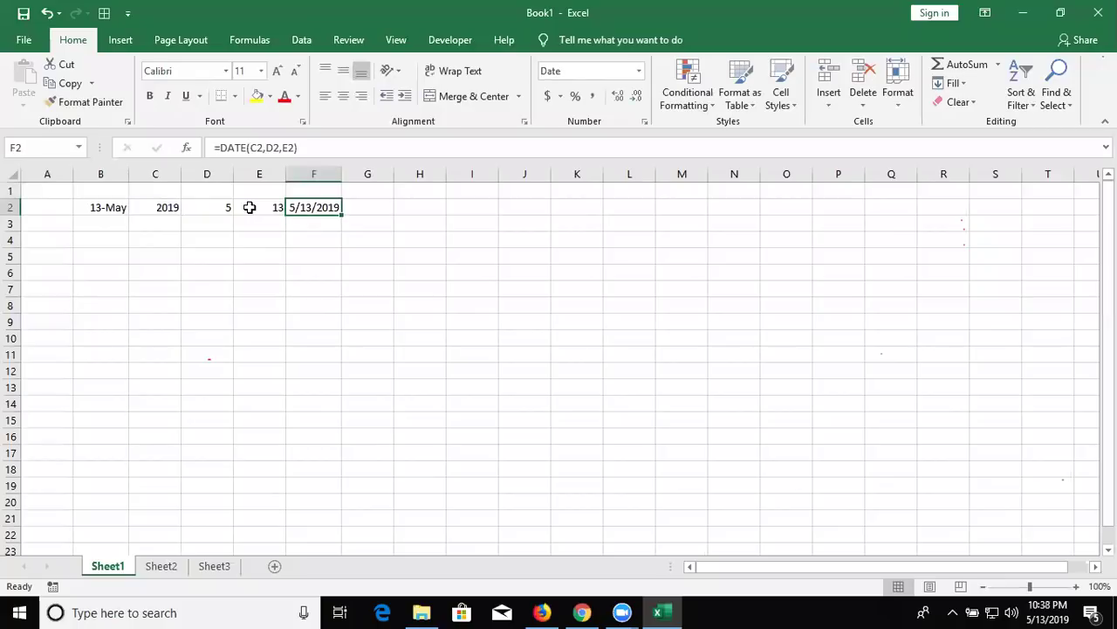
key(Down)
key(Down)
key(Down)
Enter =TODAY() in B5, showing 5/13/2019
key(Left)
key(Left)
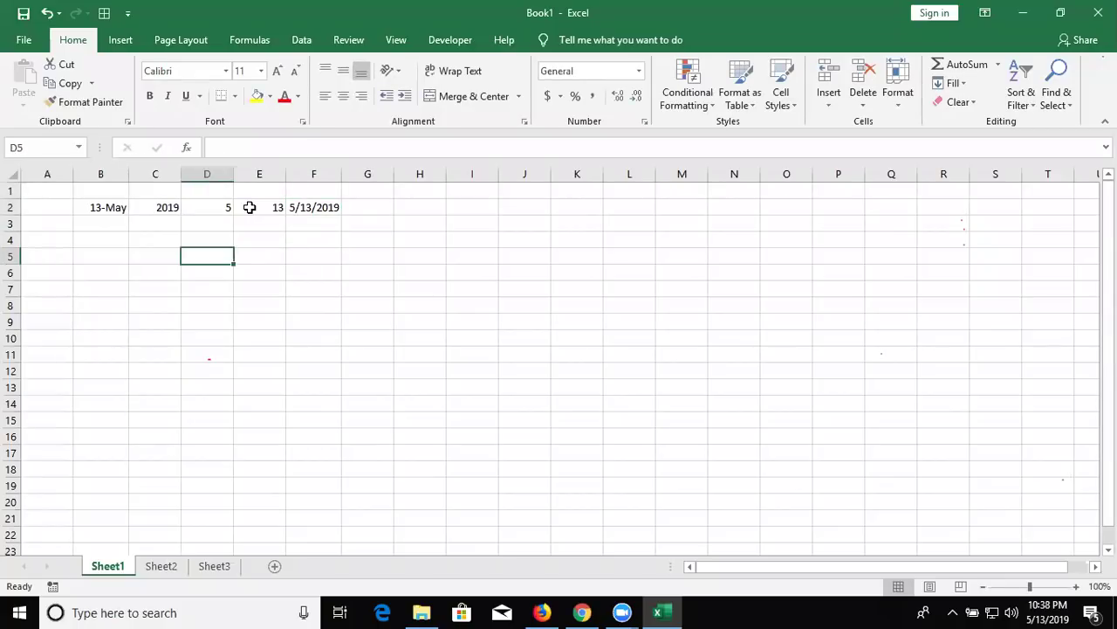
key(Left)
key(Left)
text(=t)
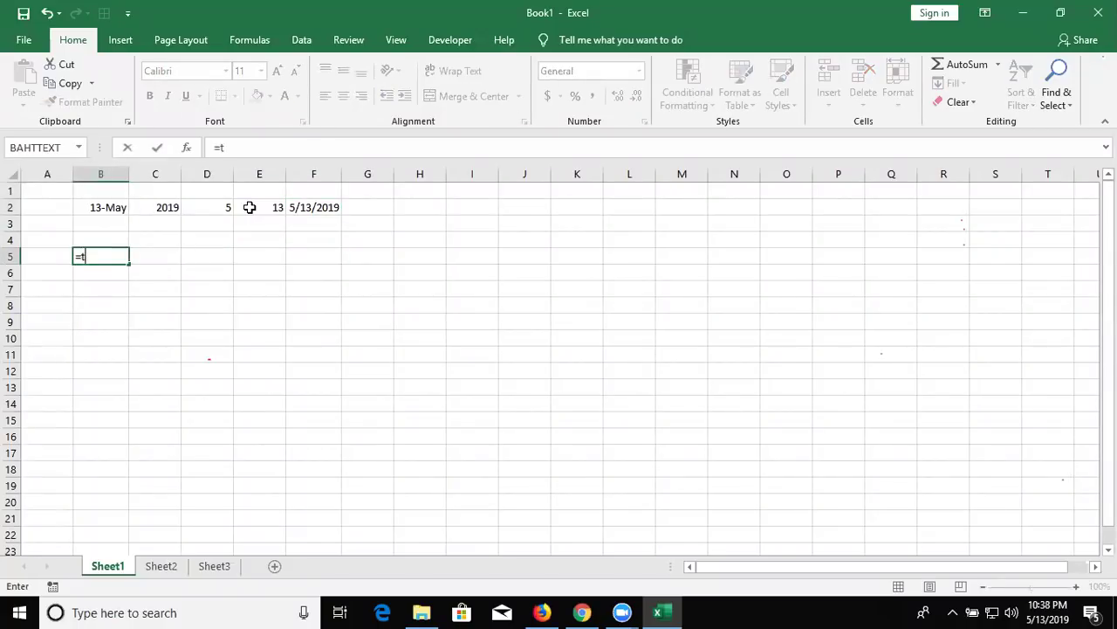
text(o)
key(Escape)
key(BackSpace)
text(OD)
key(Escape)
key(Tab)
key(Left)
text(=toda)
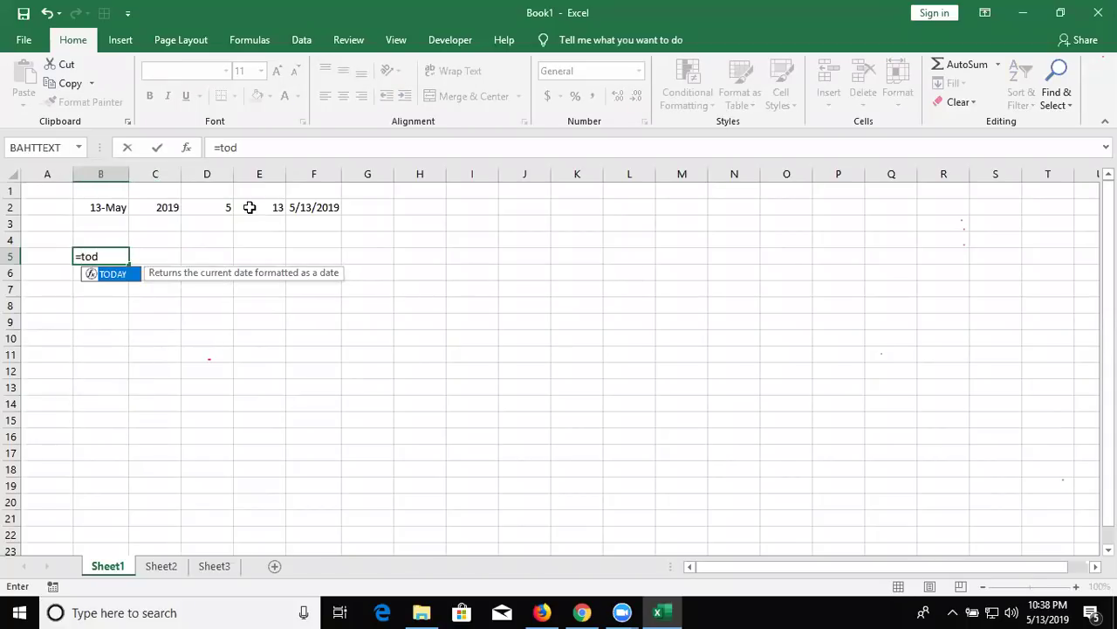
key(Tab)
key(Up)
key(Right)
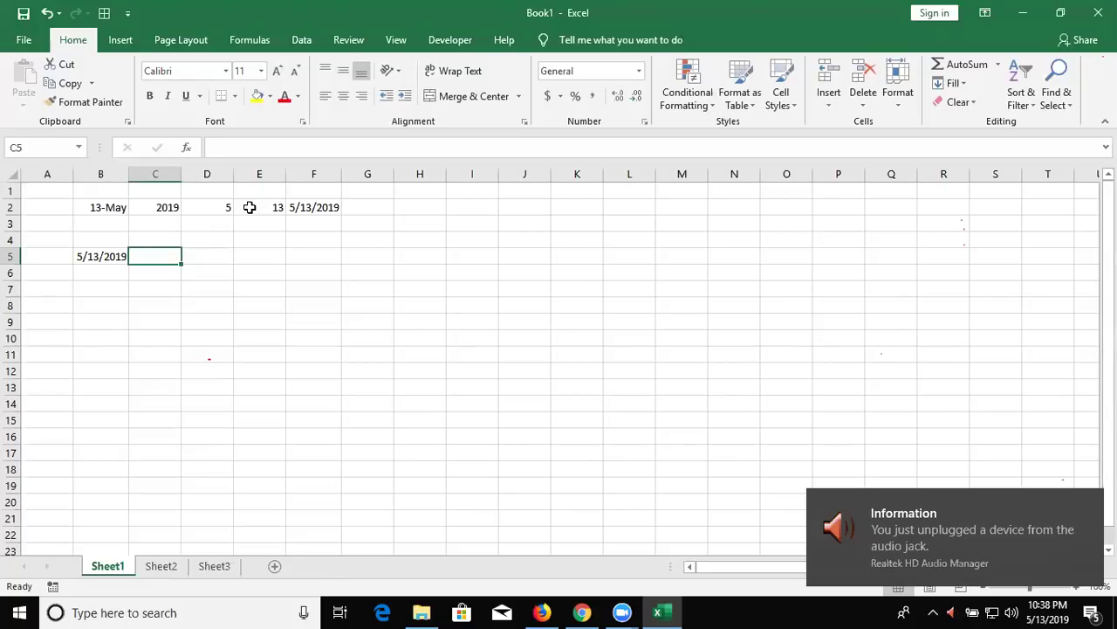
Enter the number 15 in C5
text(15)
key(Return)
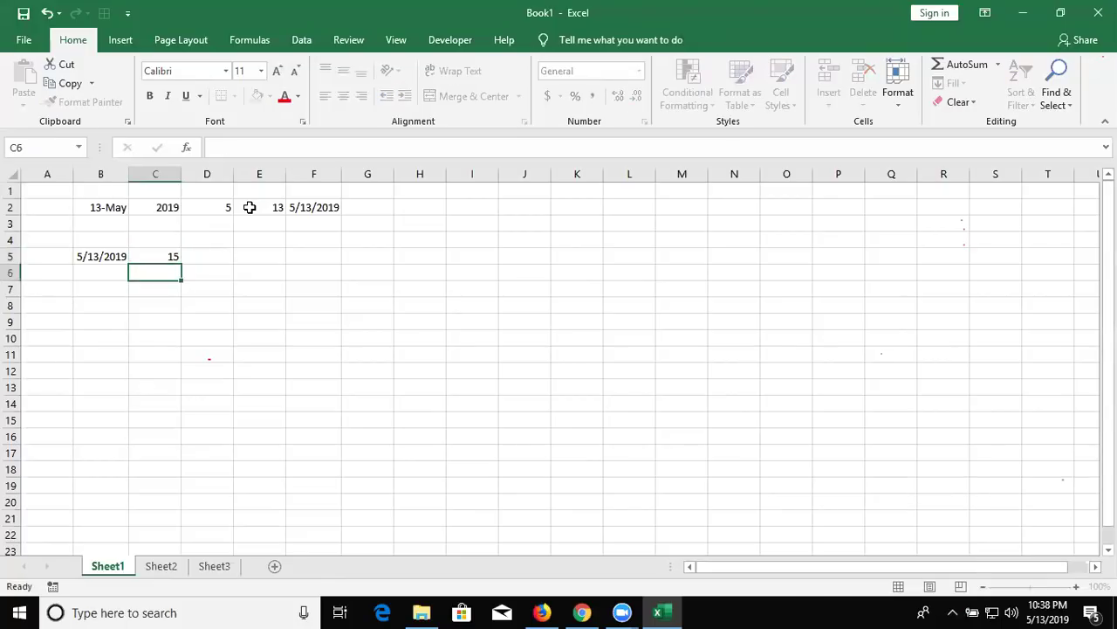
key(Up)
key(Right)
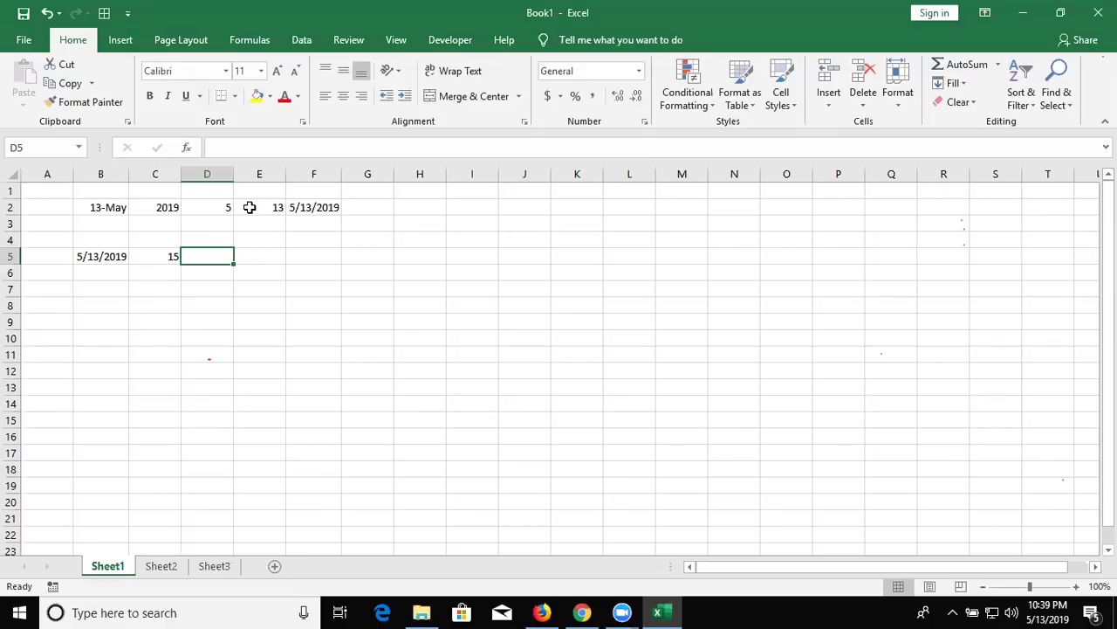
Enter =B5+C5 in D5, giving 5/28/2019
text(=)
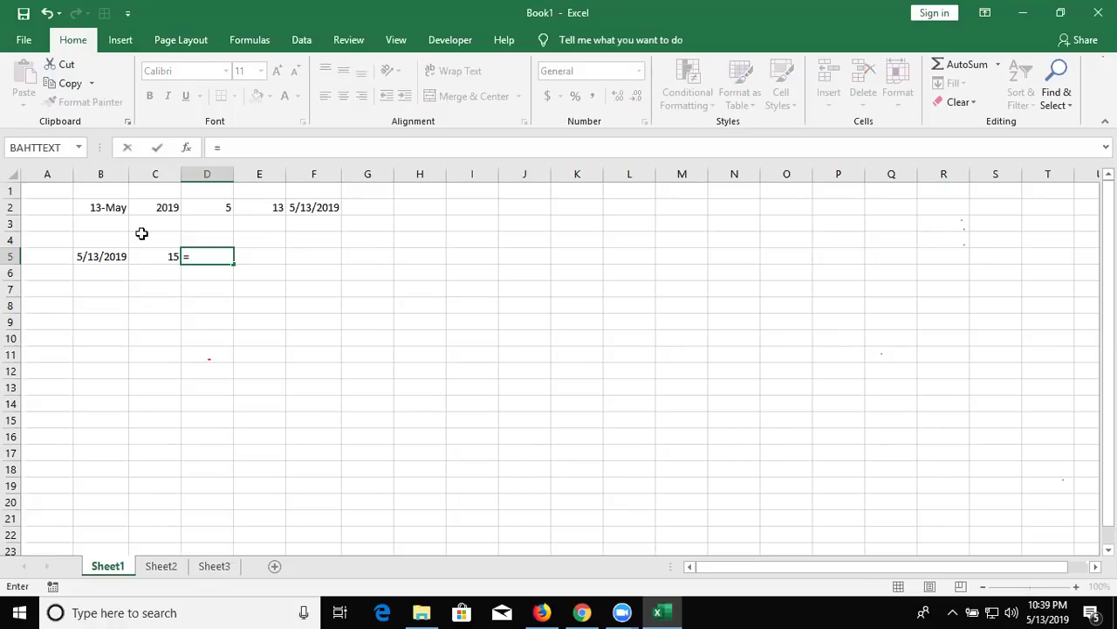
click(108, 257)
text(+)
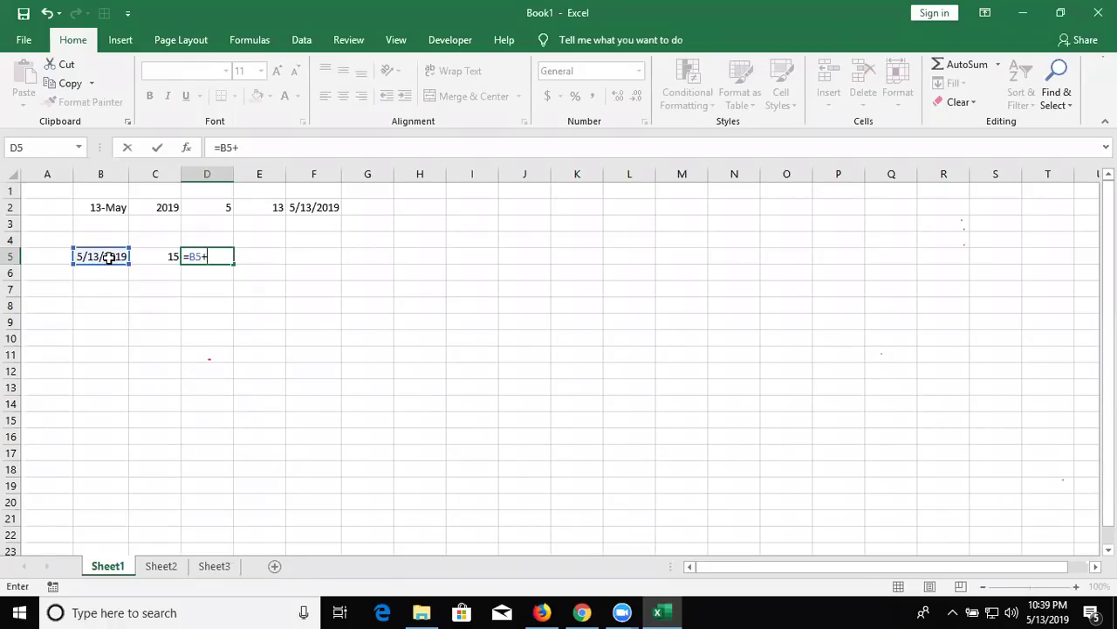
click(152, 257)
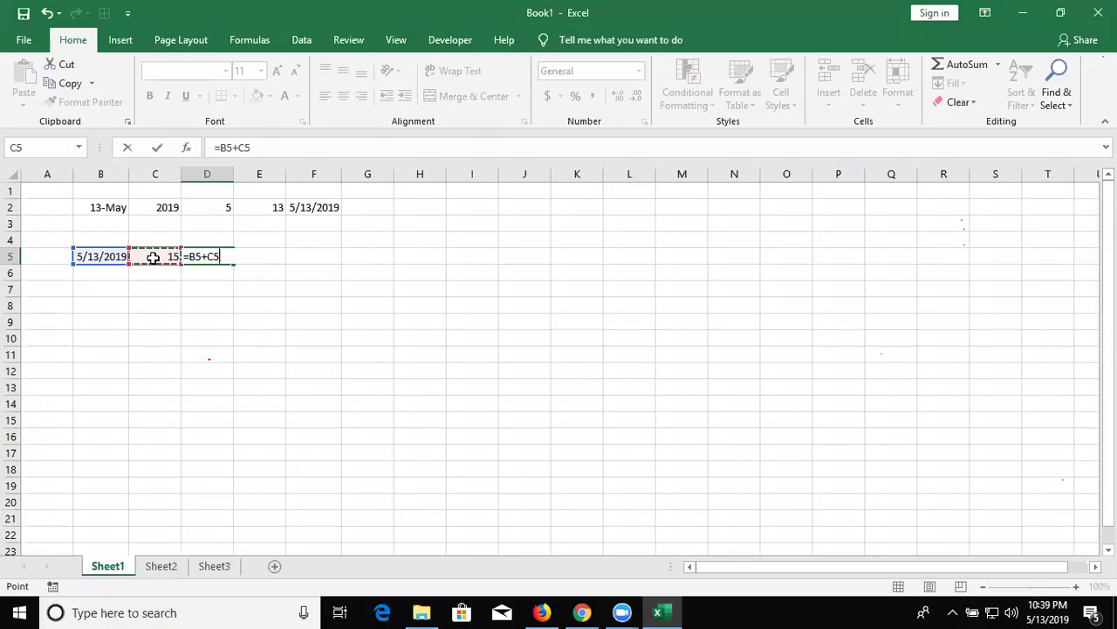
key(Return)
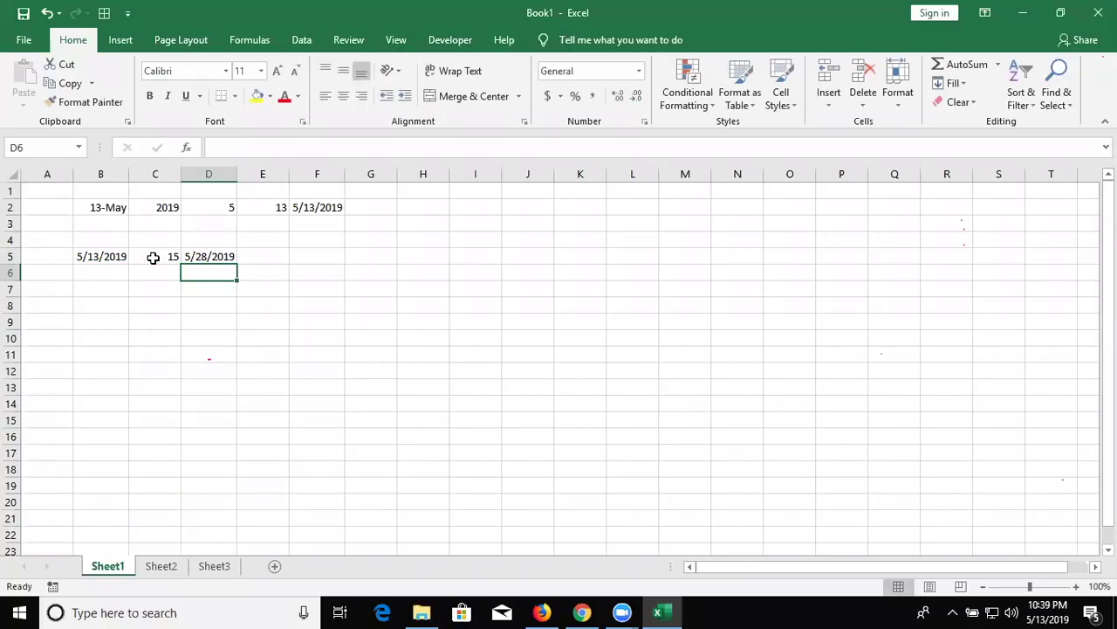
key(Up)
Copy B5's TODAY formula into B6 with Ctrl+D and enter 3 in C6
key(Down)
key(Left)
key(Left)
key(ctrl+d)
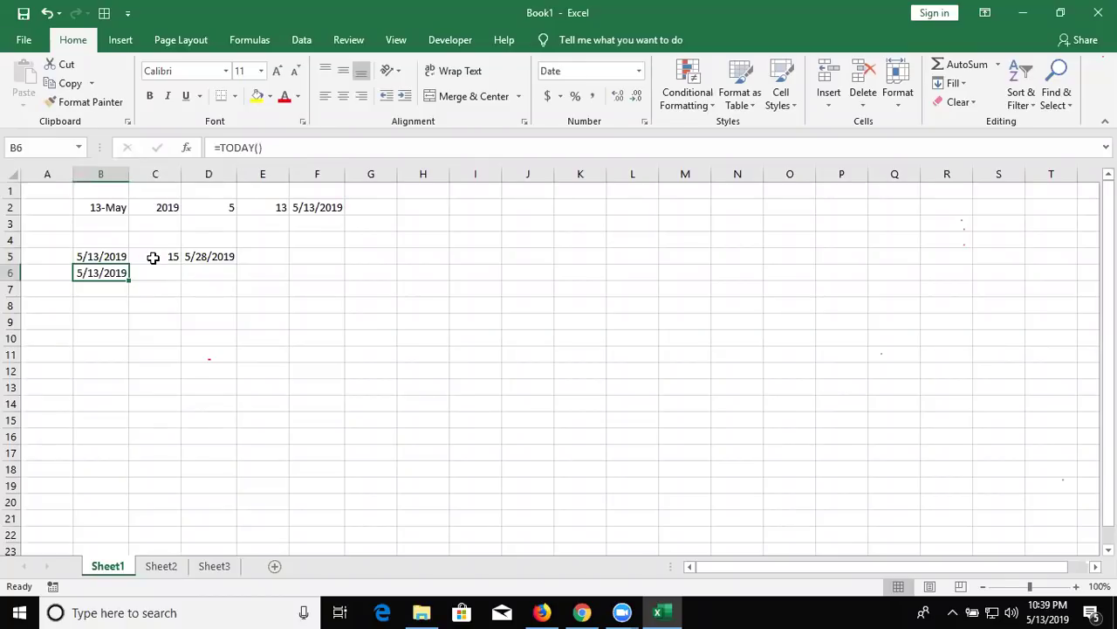
key(Right)
key(Up)
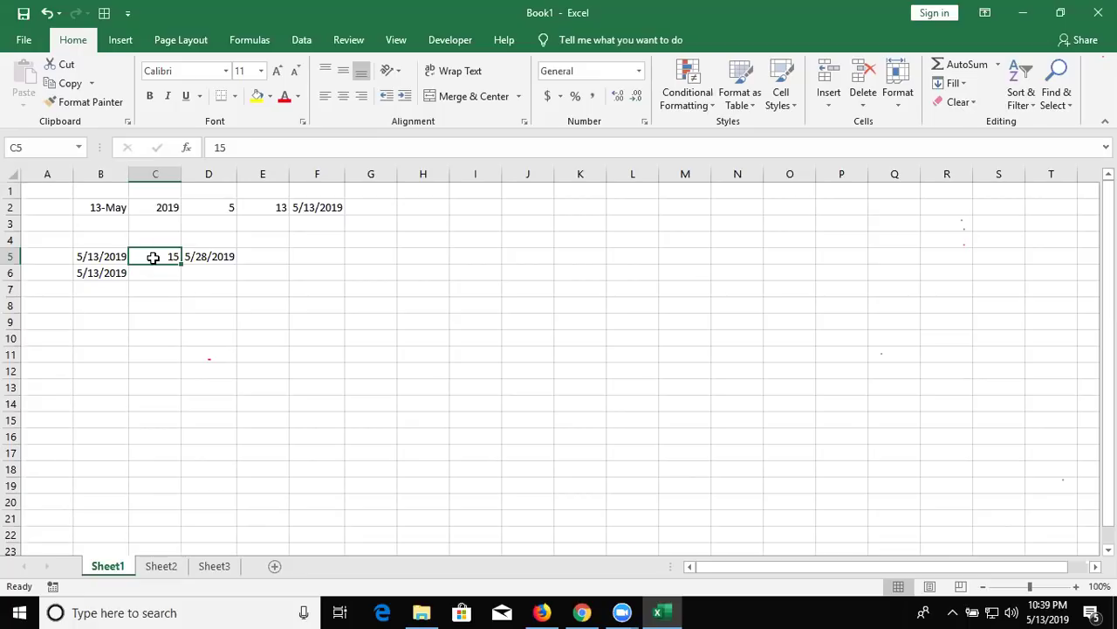
key(Return)
text(3)
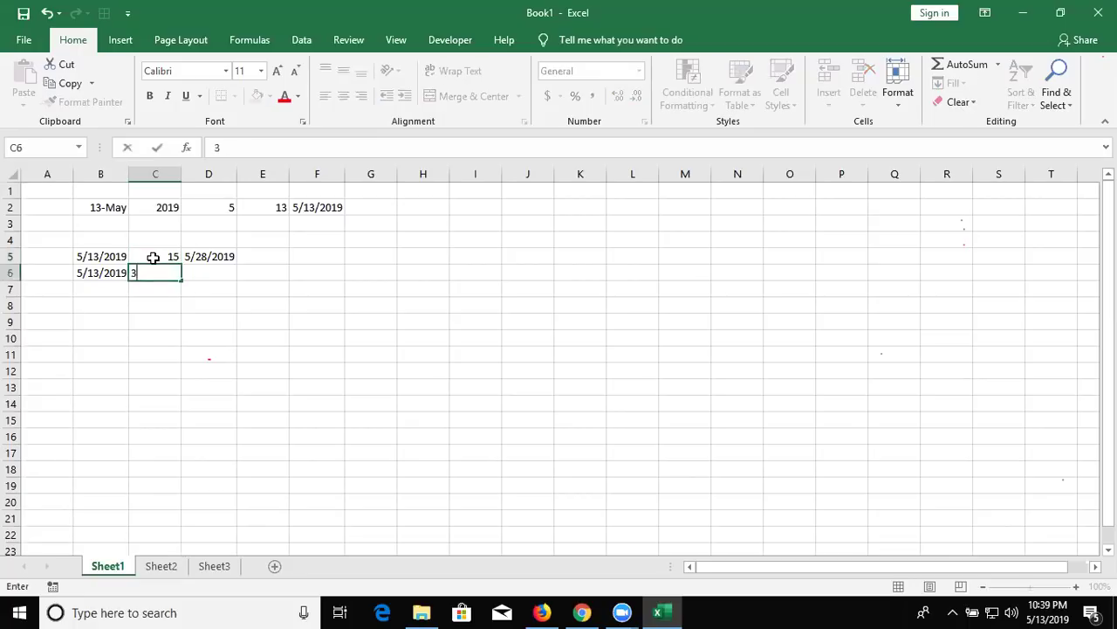
key(Tab)
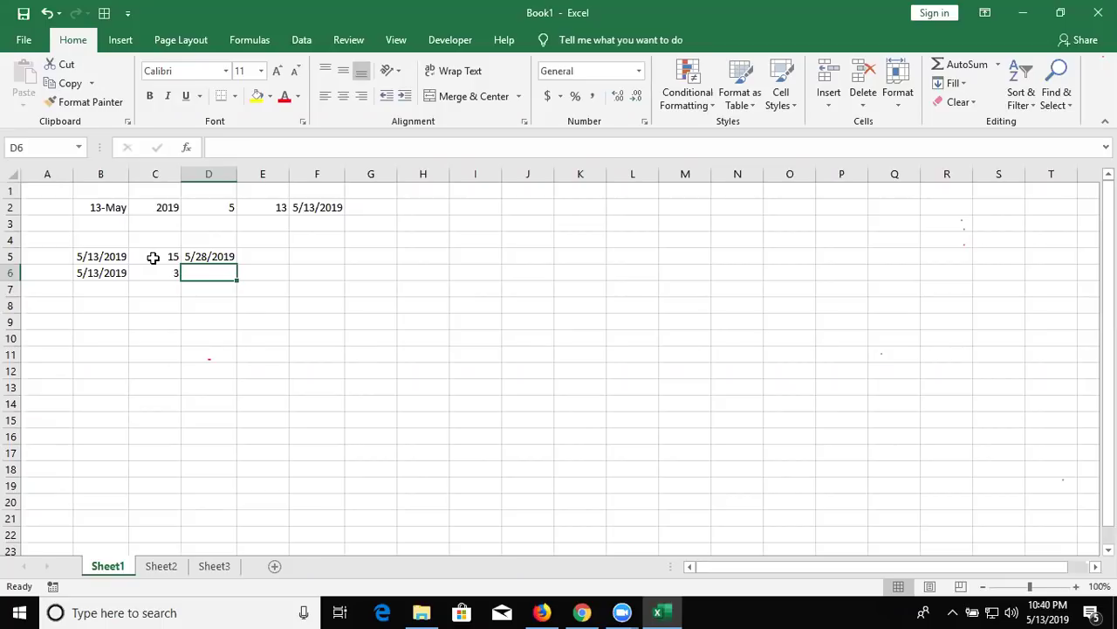
Enter =EDATE(B6,C6) in D6 and format it as a date, showing 13-Aug-19
text(=)
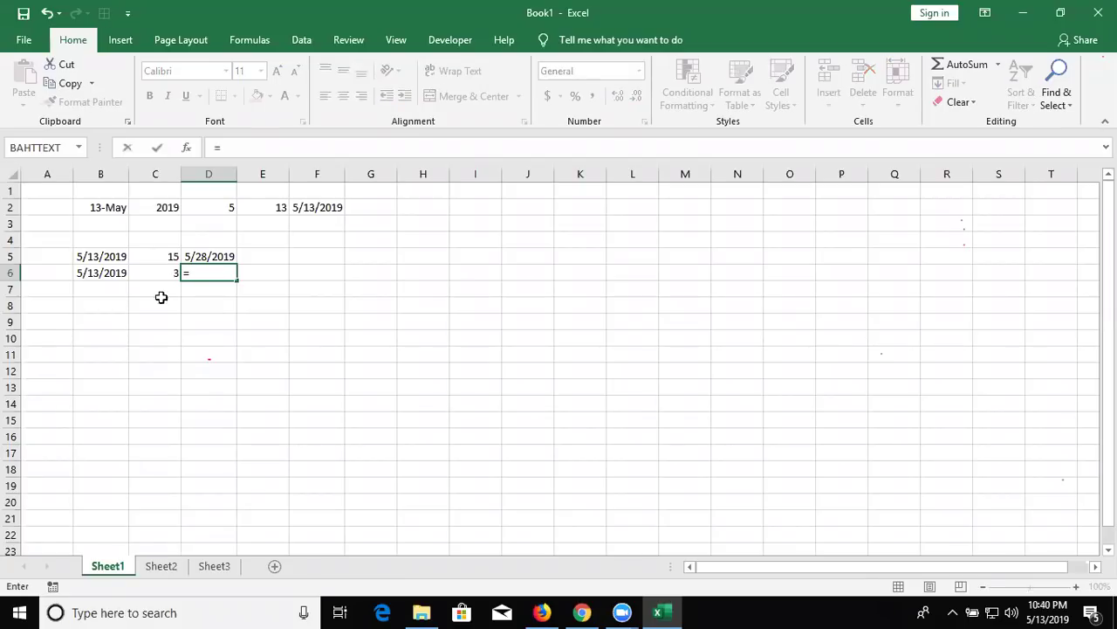
text(ed)
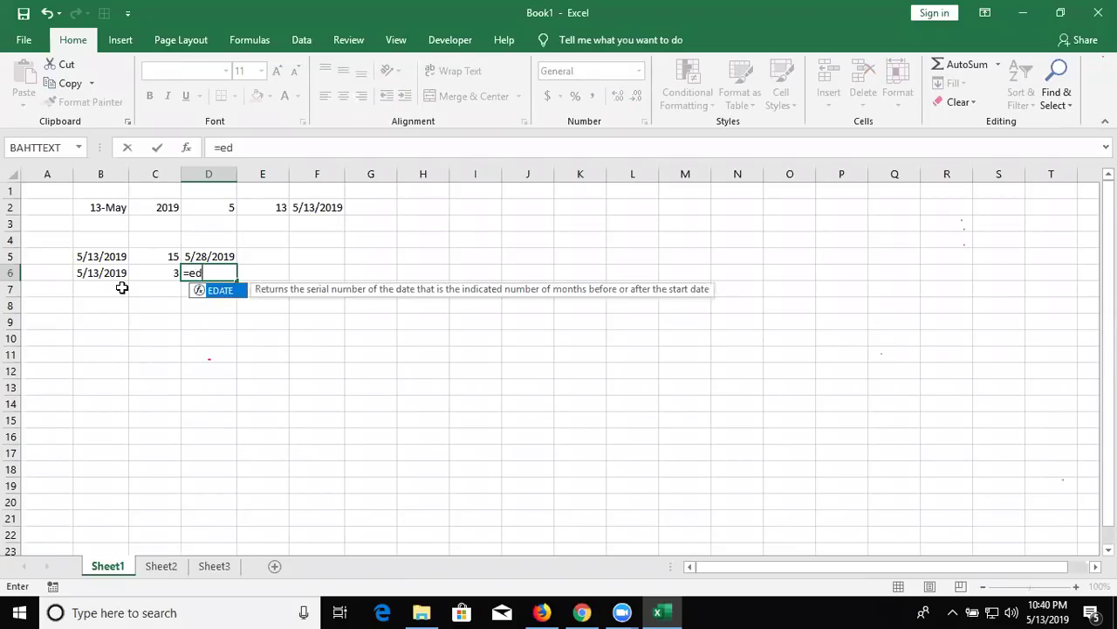
key(Tab)
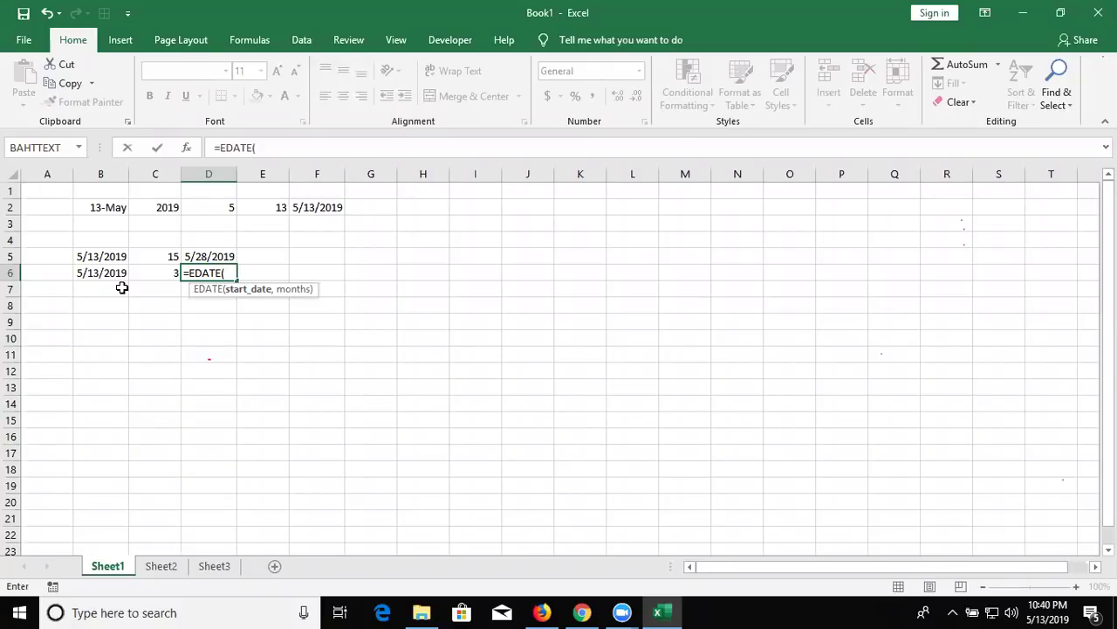
click(114, 271)
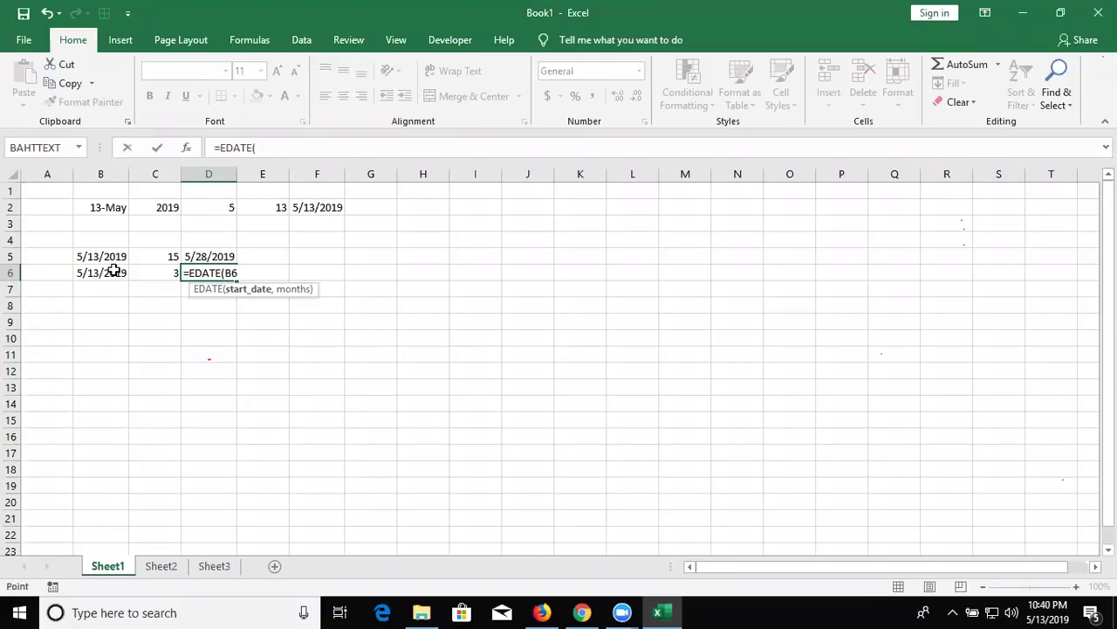
text(,)
click(159, 273)
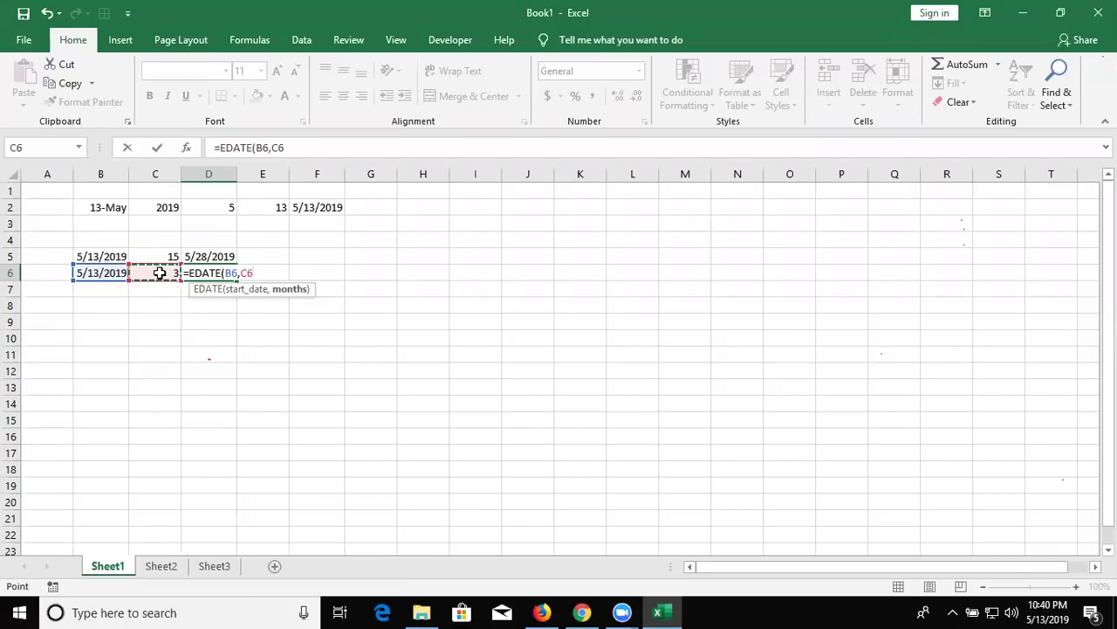
key(Return)
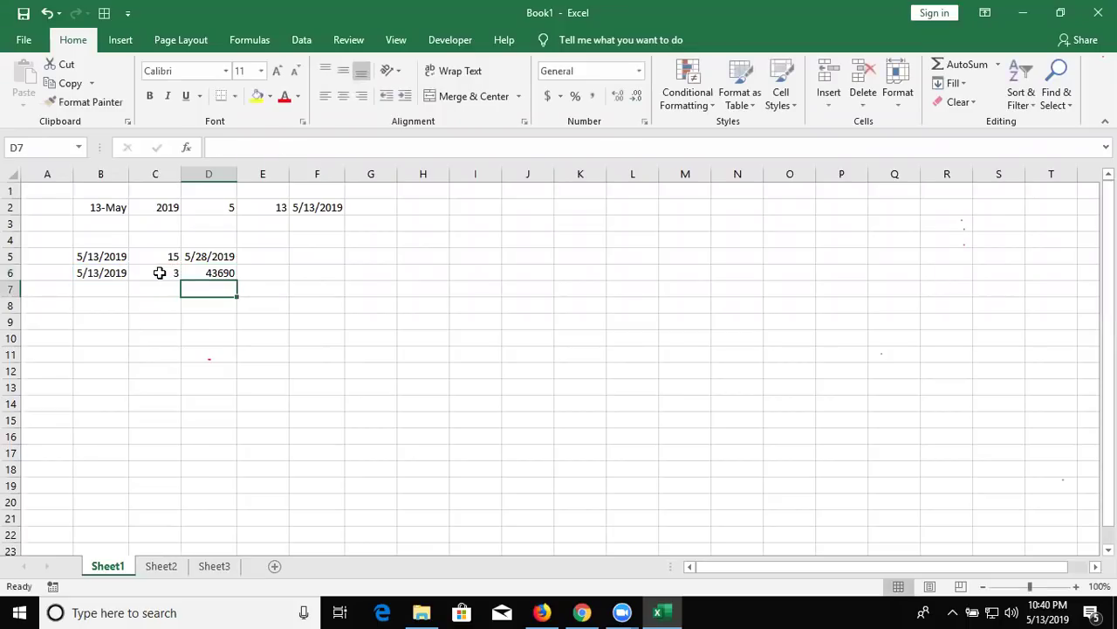
key(Up)
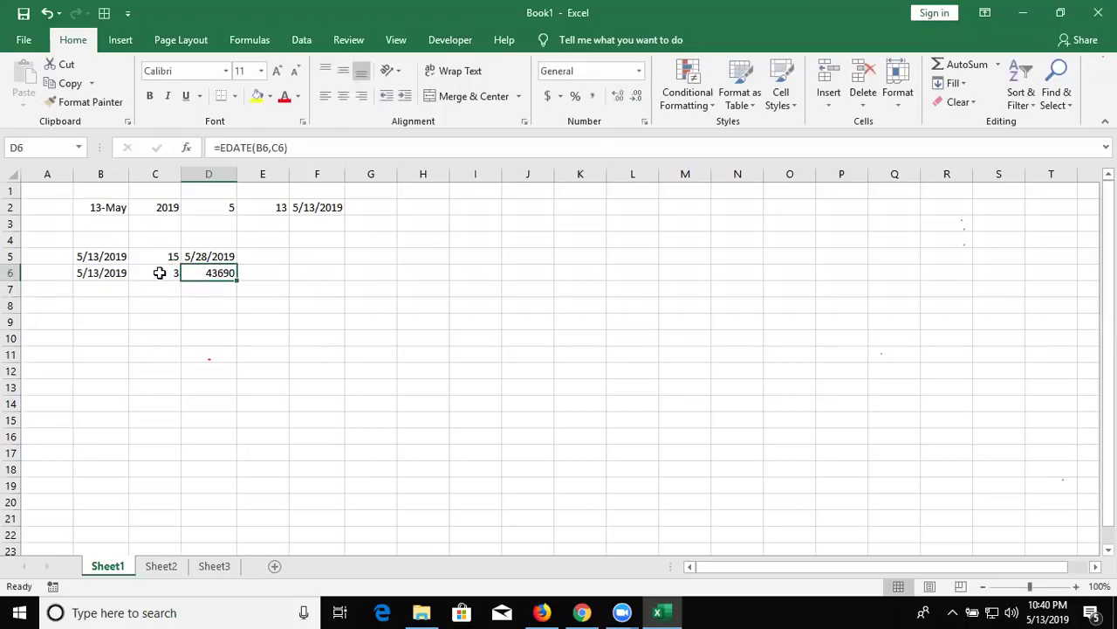
key(ctrl+shift+3)
Change C6 to -3 so D6's EDATE result becomes 13-Feb-19
click(160, 273)
text(-)
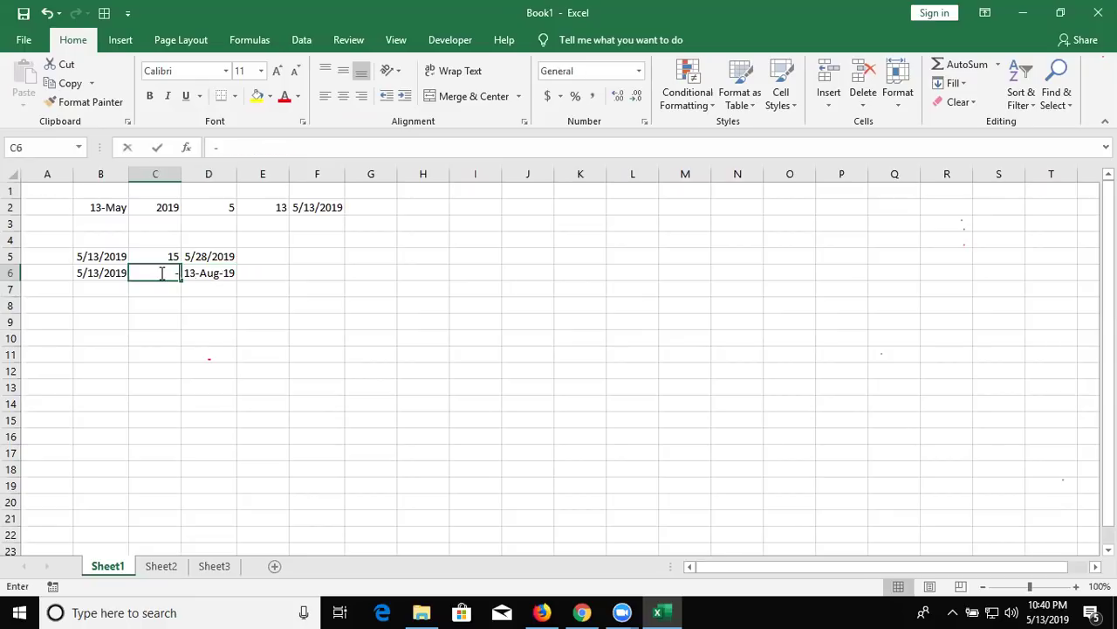
text(3)
key(Return)
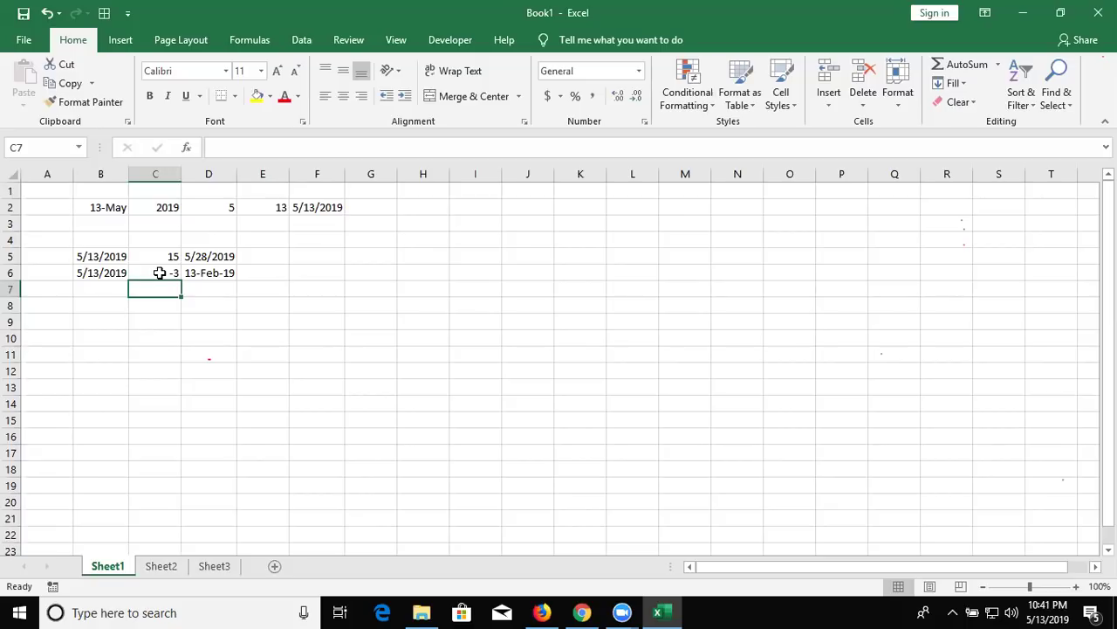
click(160, 273)
key(Left)
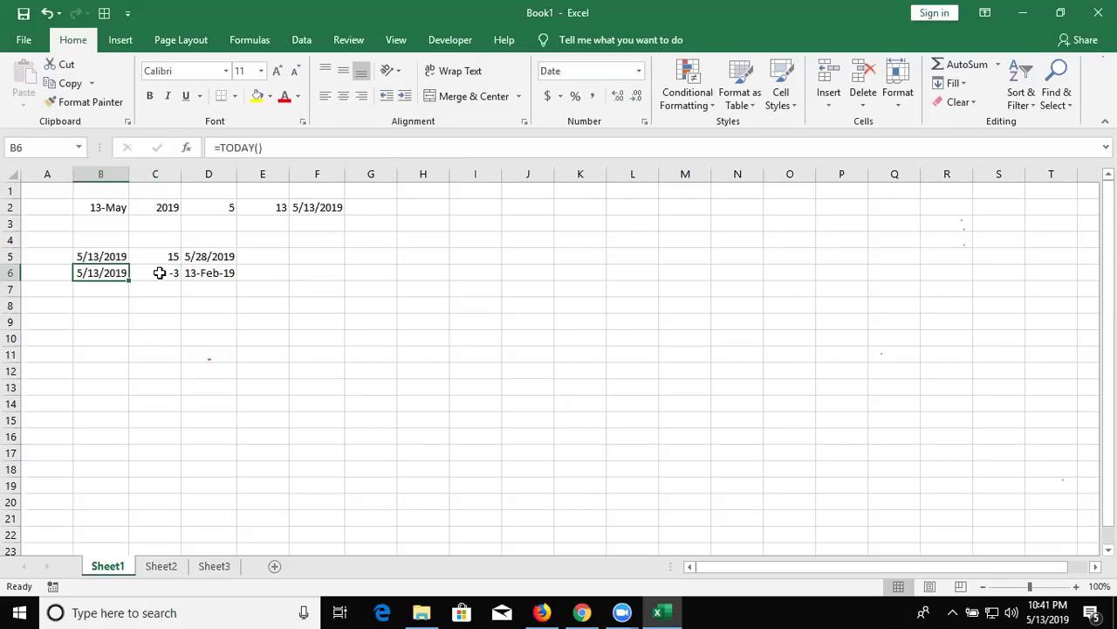
Copy the TODAY date into B7 and enter offsets 2, 4 and 30 in C7:E7
key(Down)
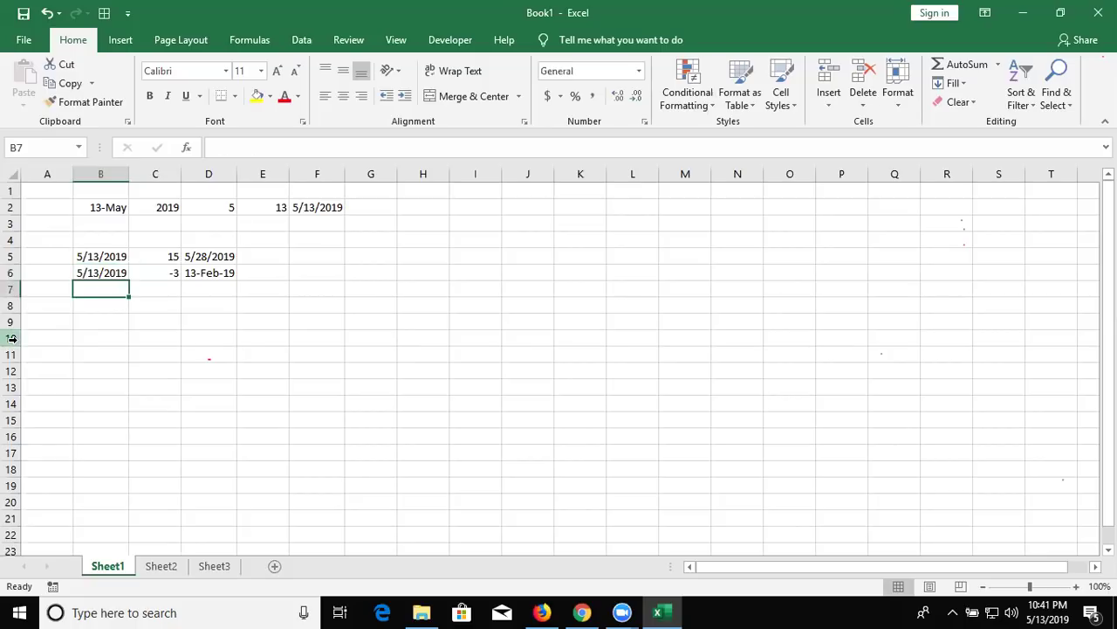
key(ctrl+d)
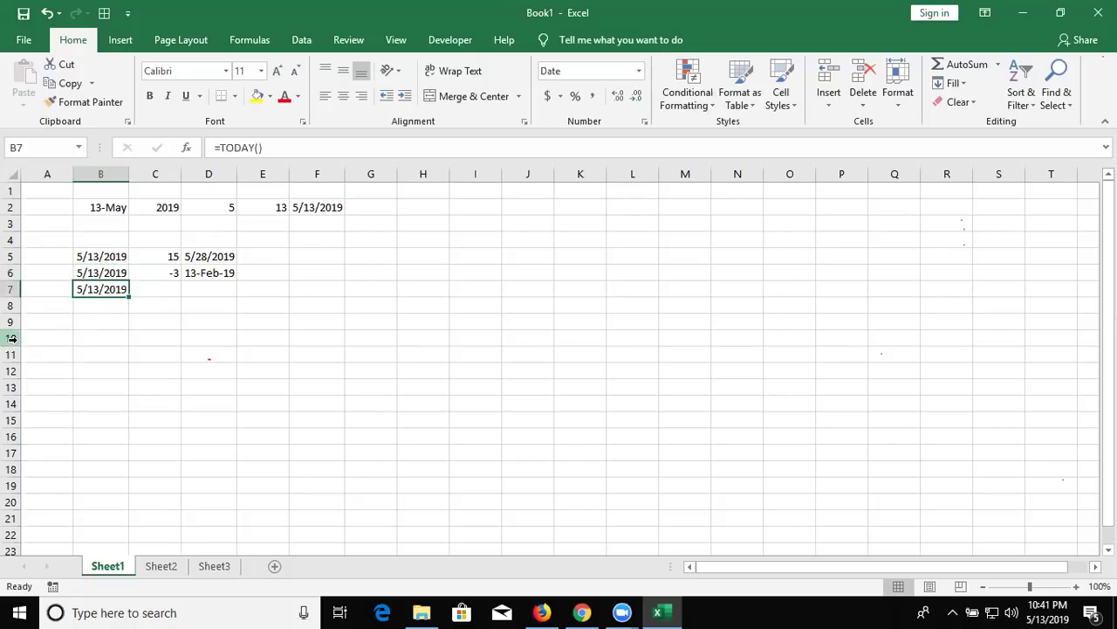
key(Down)
key(Right)
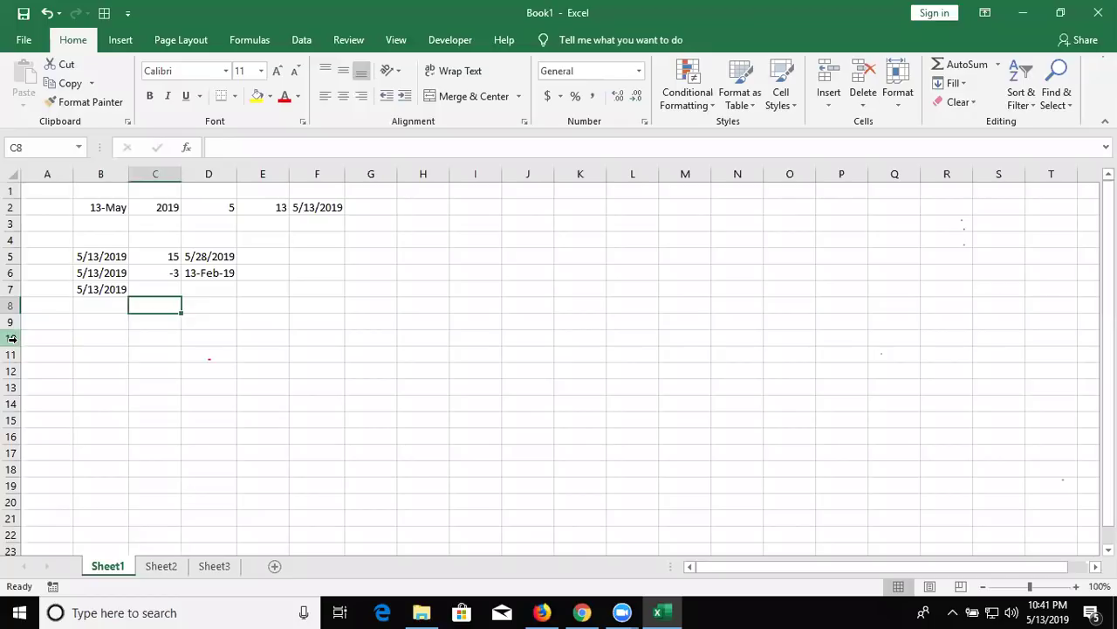
key(Up)
text(2)
key(Right)
text(4)
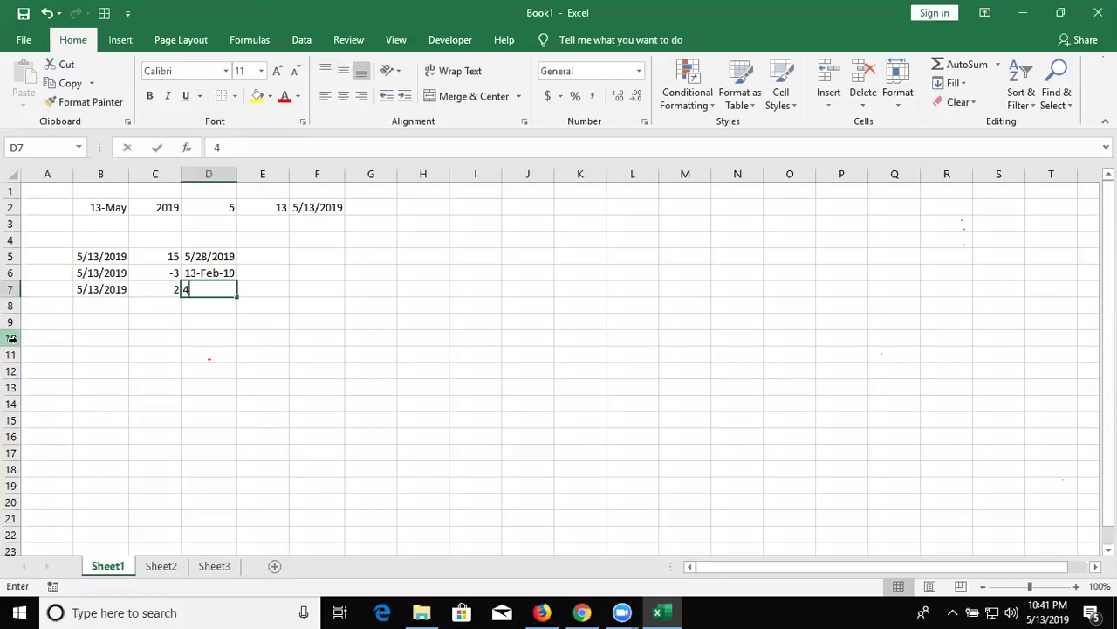
key(Right)
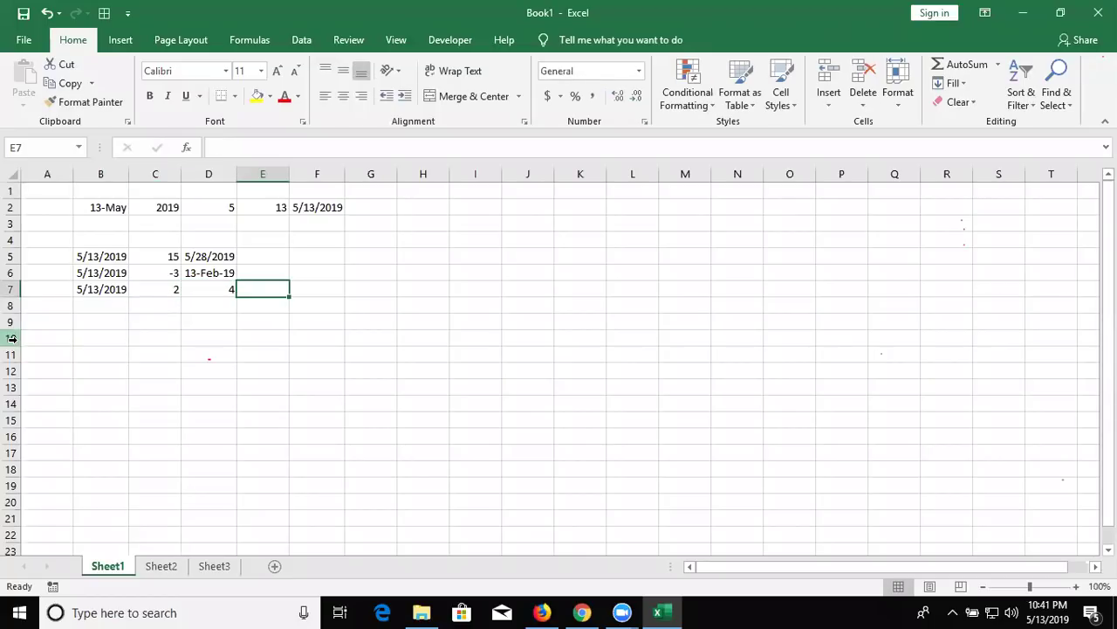
text(30)
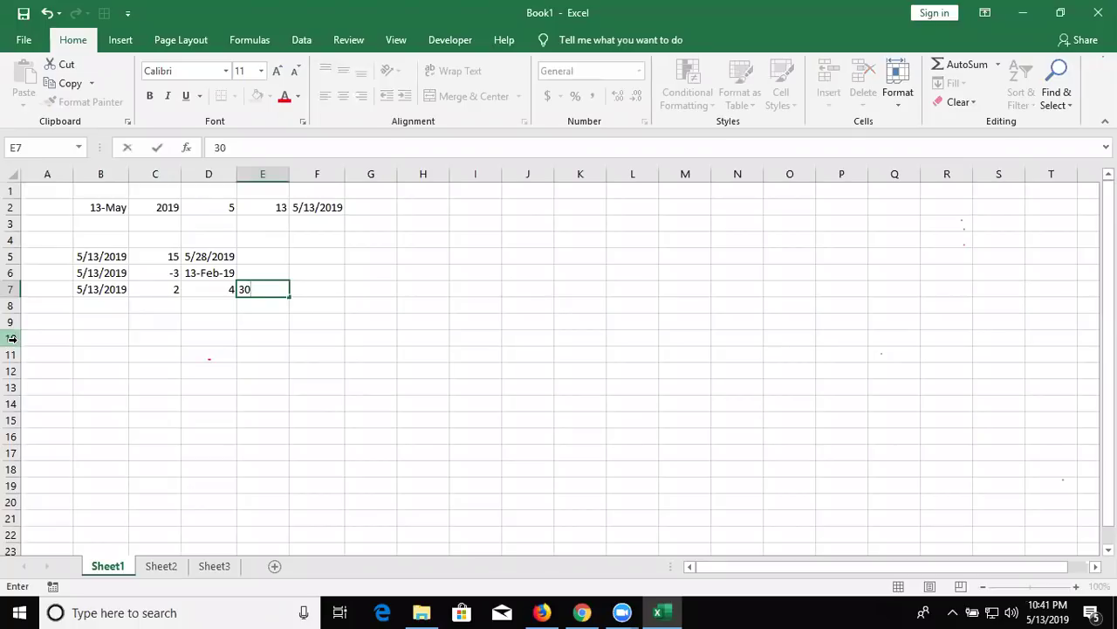
key(Right)
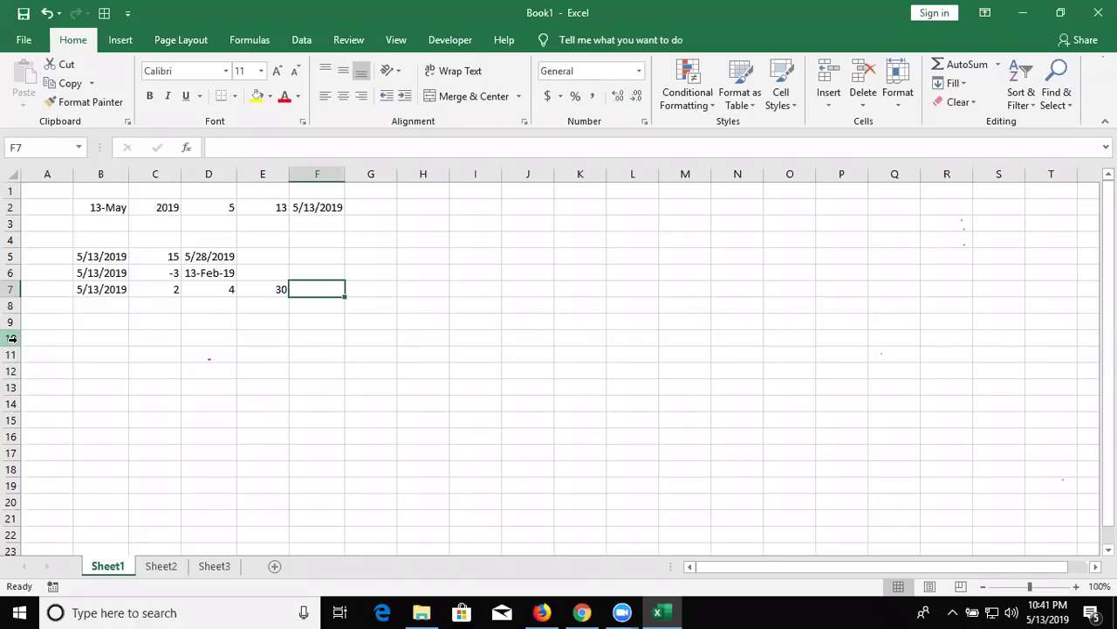
Start a DATE formula in F7 with YEAR(B7)+2 and MONTH(B7) parts
click(294, 207)
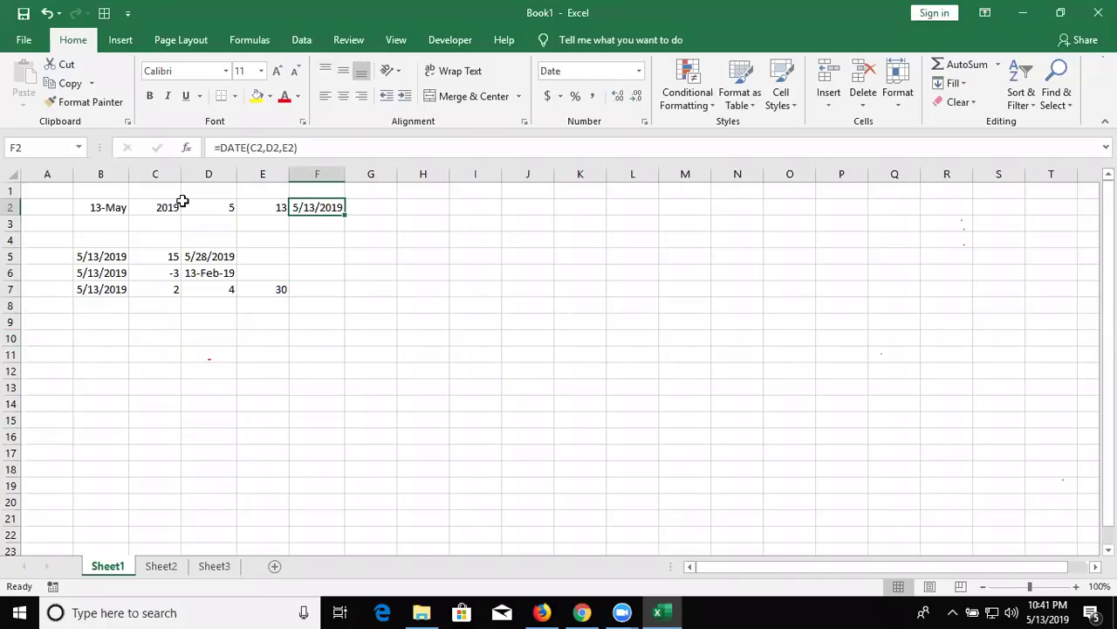
click(312, 289)
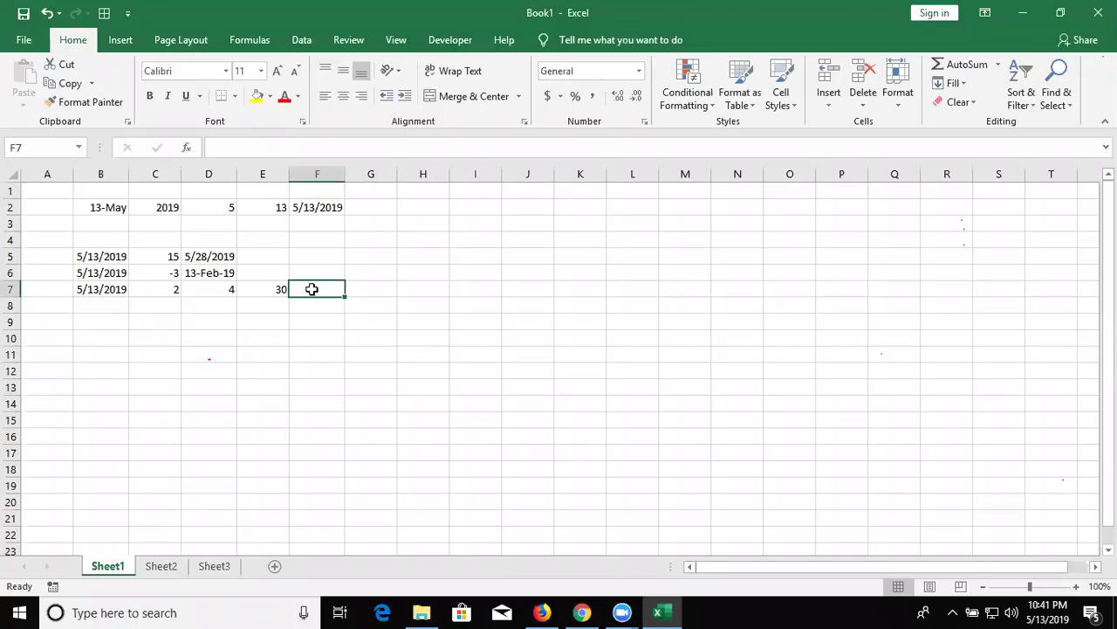
text(=)
text(da)
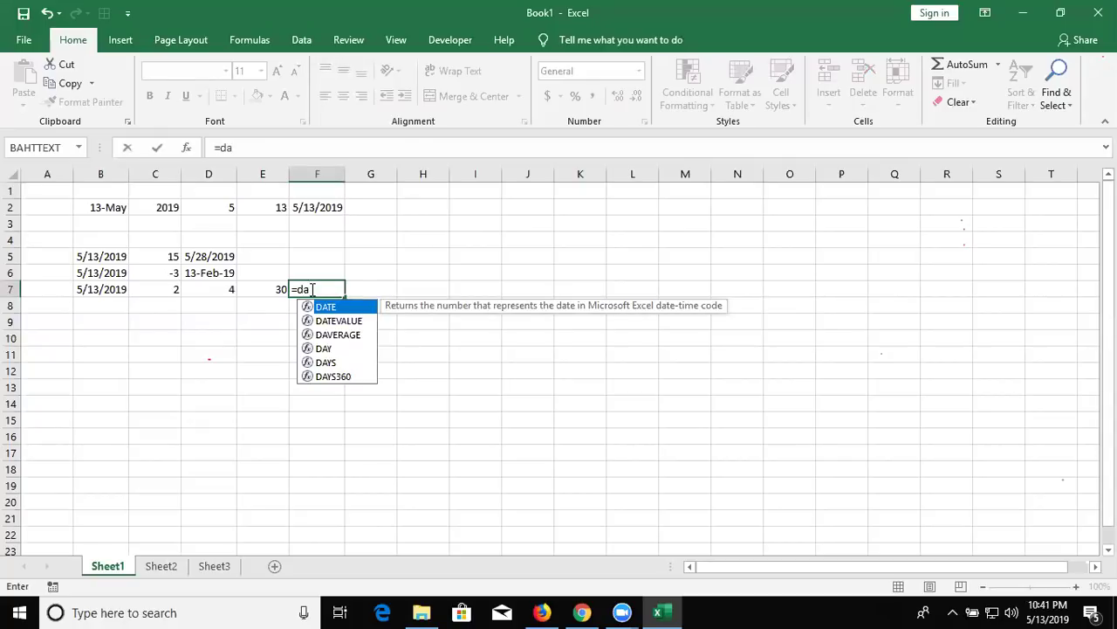
key(Tab)
text(yea)
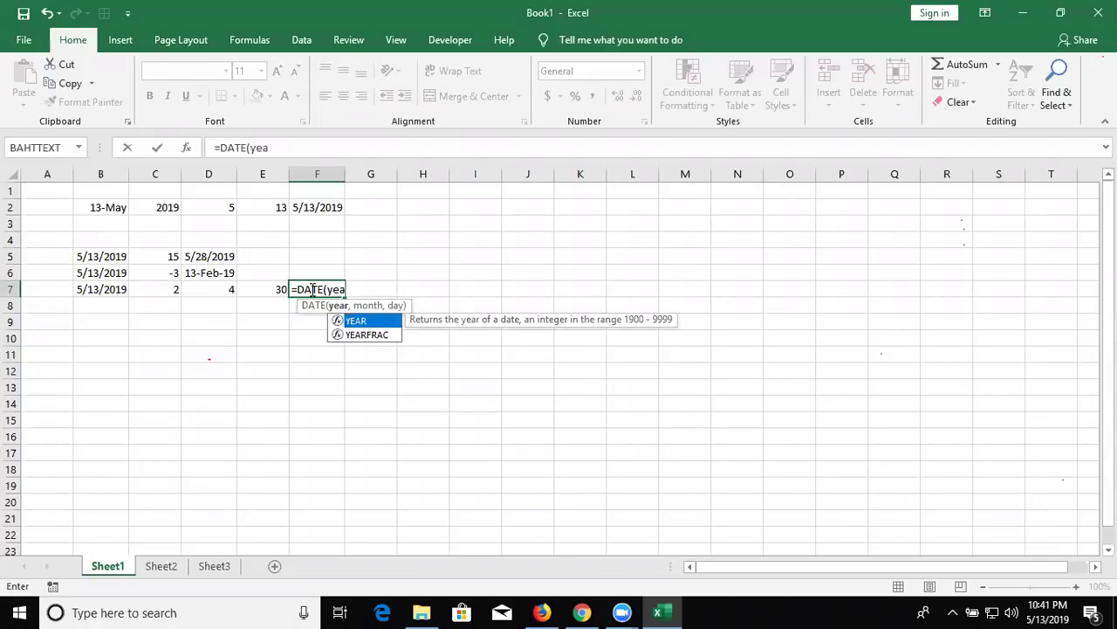
key(Tab)
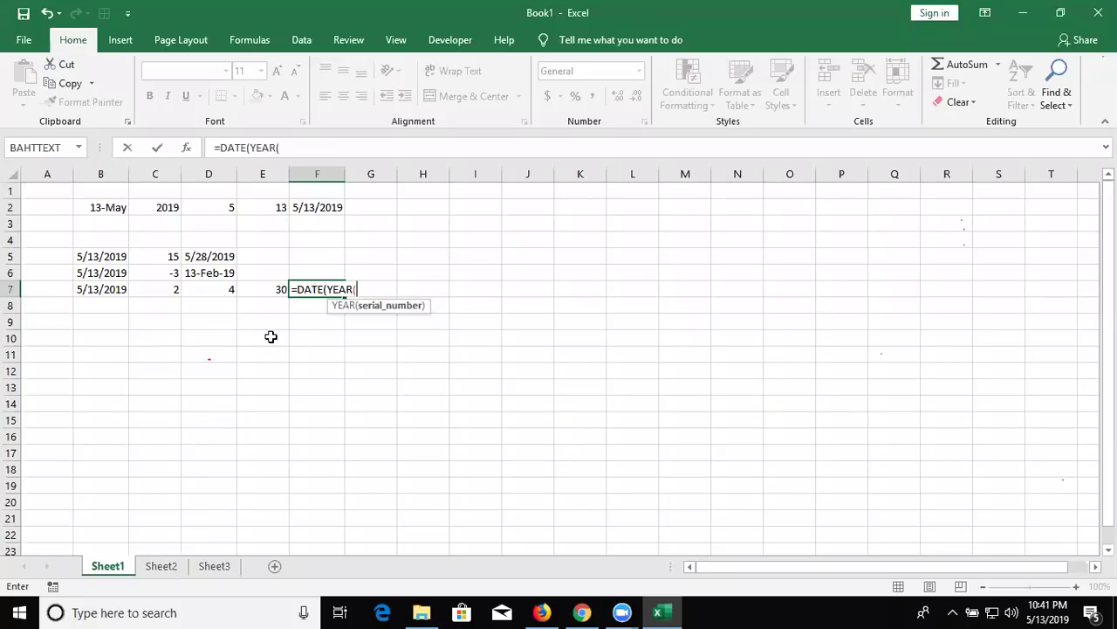
click(119, 293)
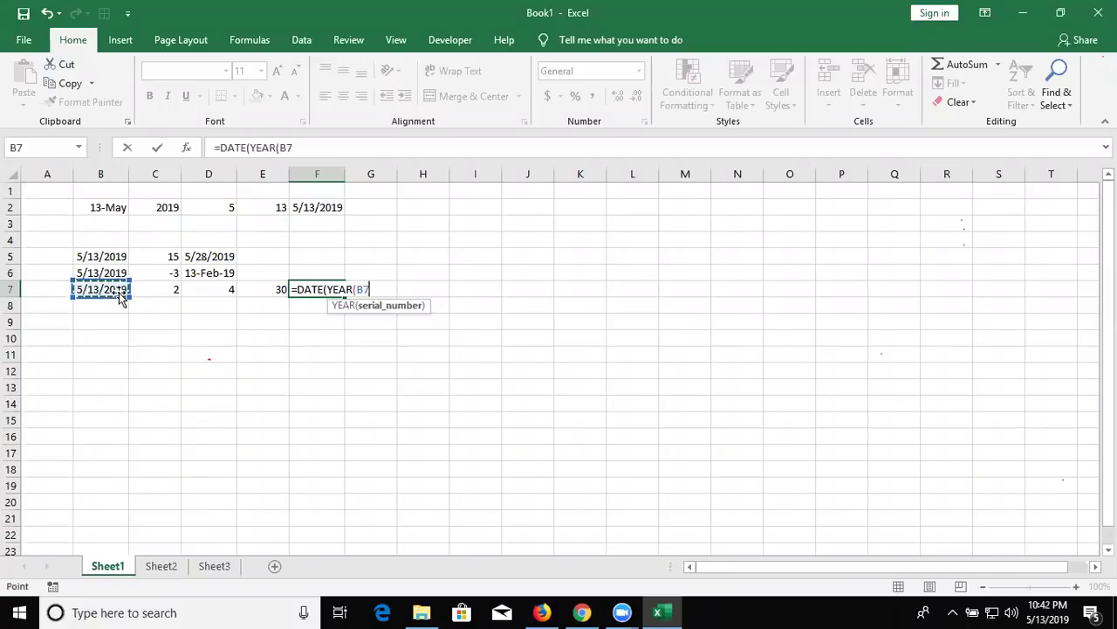
text())
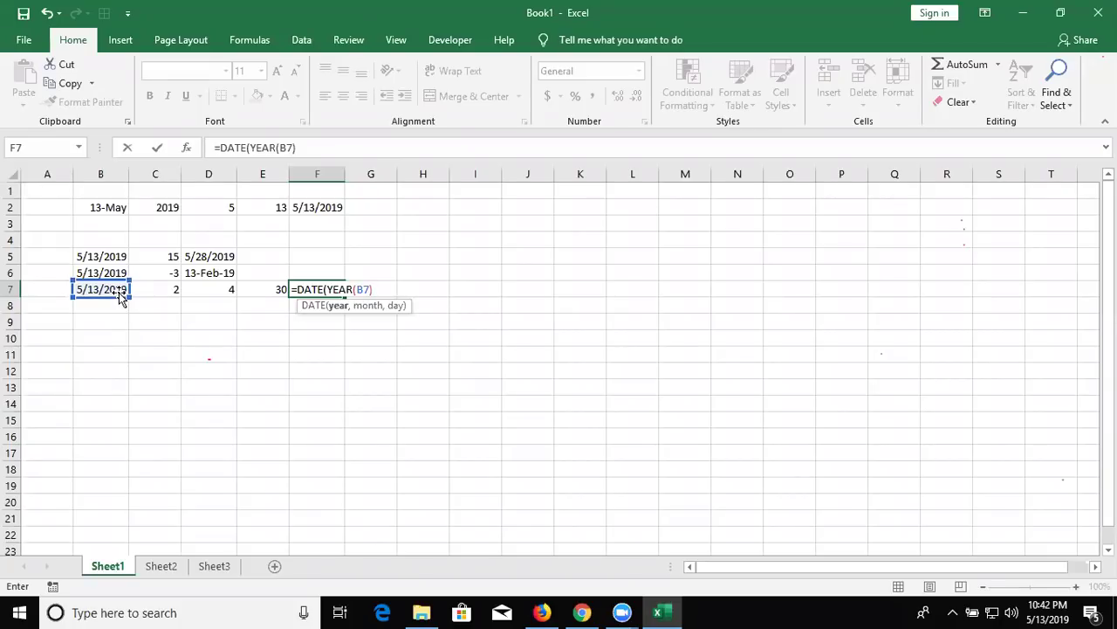
text(+2,)
text(mon)
key(Tab)
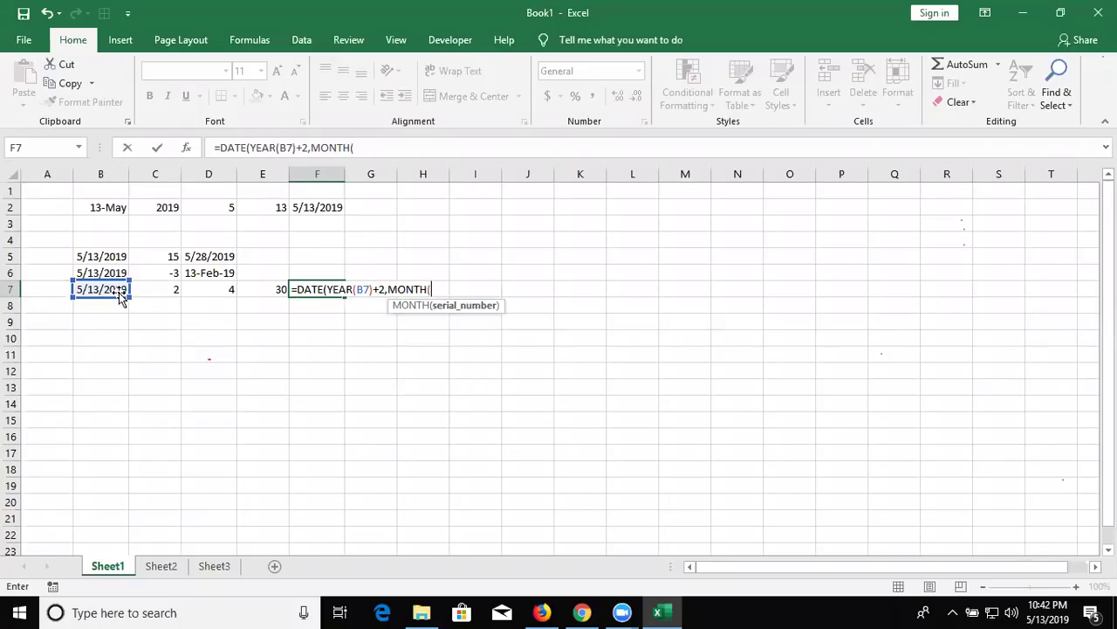
click(87, 290)
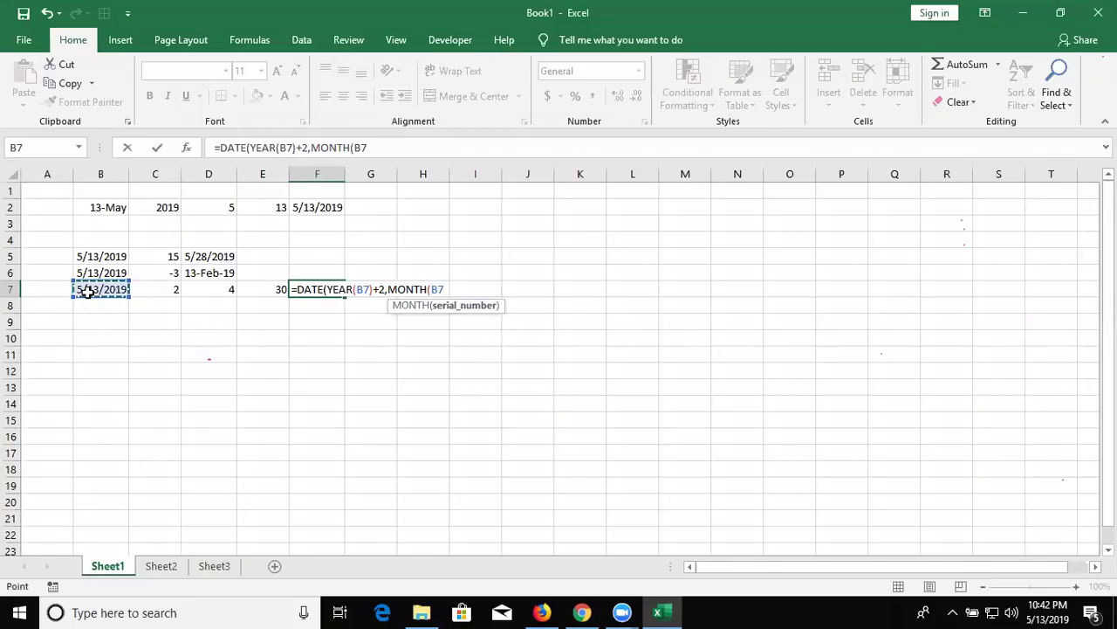
Finish it with +4 months and DAY(B7)+30, then format F7 as a date (13-Oct-21)
text()+)
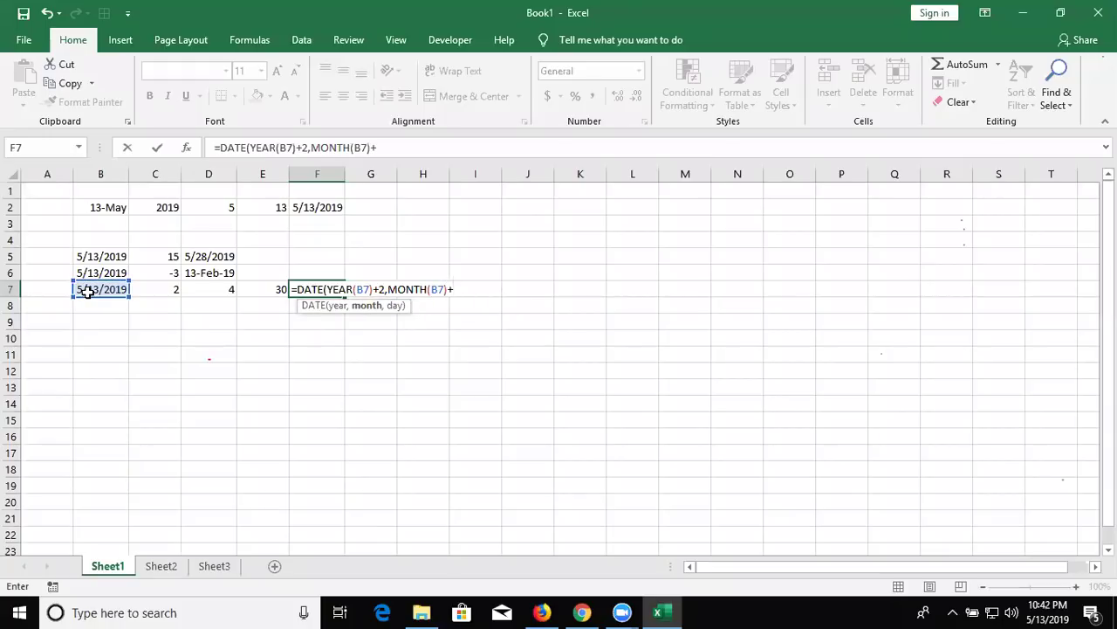
text(4,da)
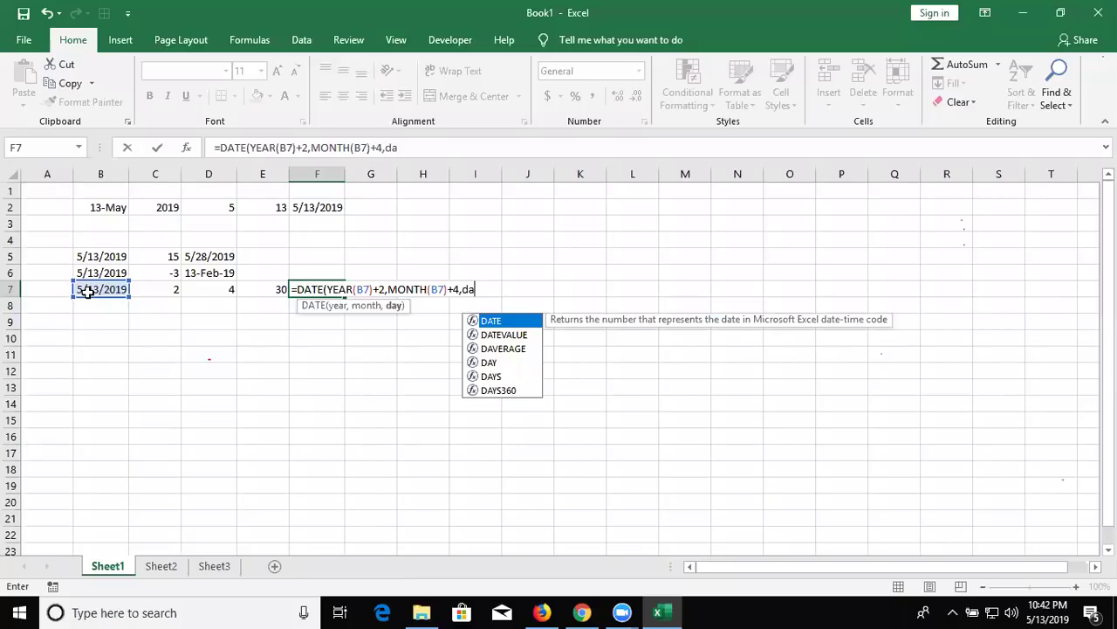
text(y)
key(Tab)
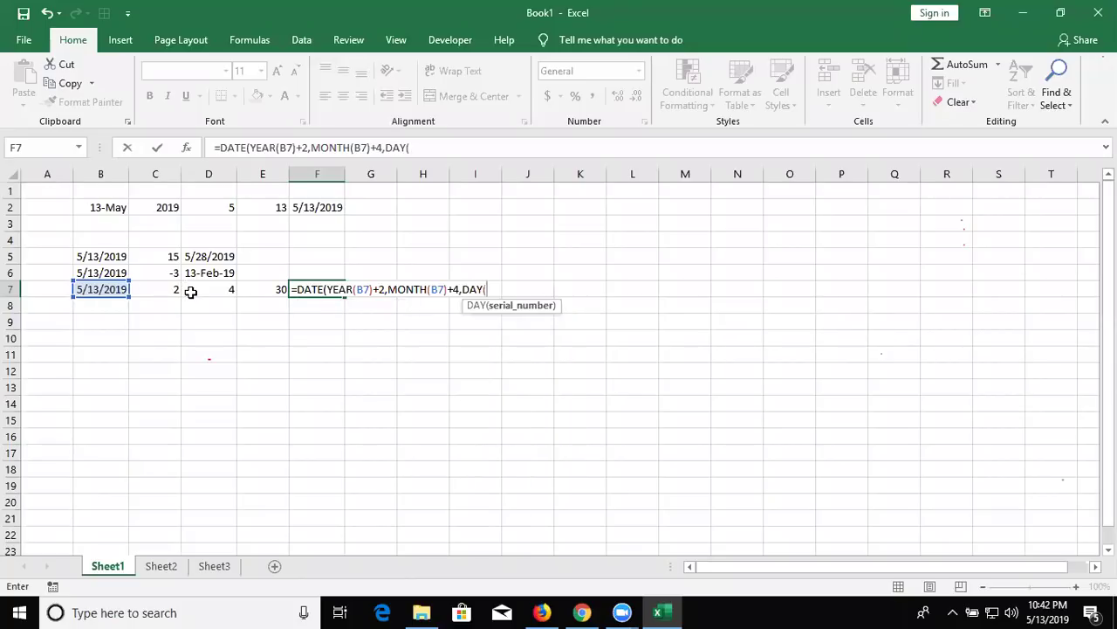
click(93, 289)
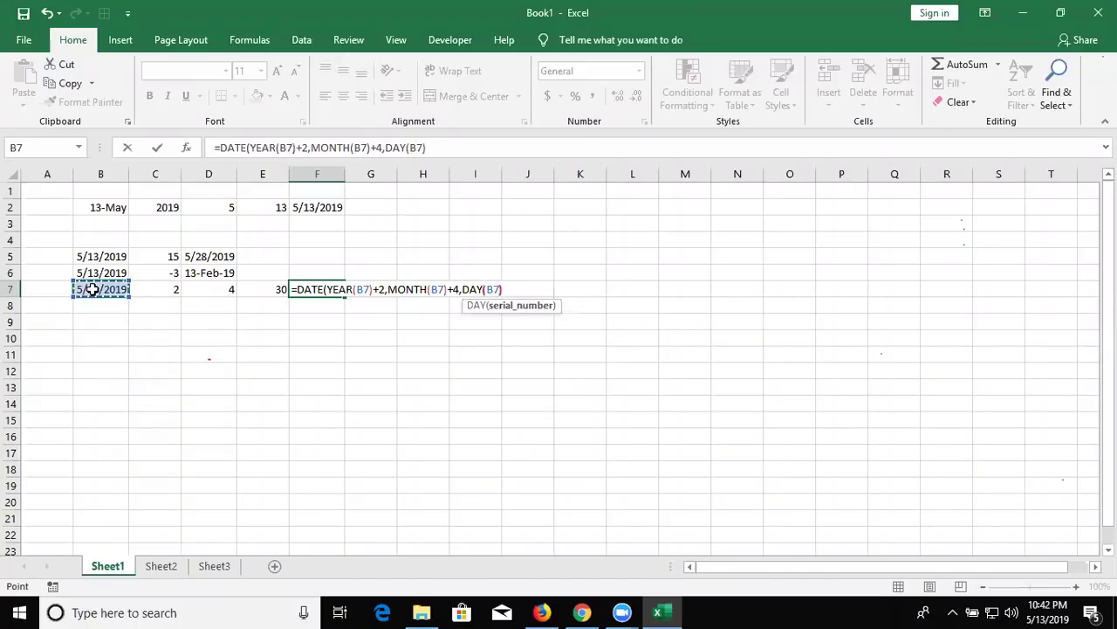
text()+20)
key(BackSpace)
key(BackSpace)
text(30)
key(Return)
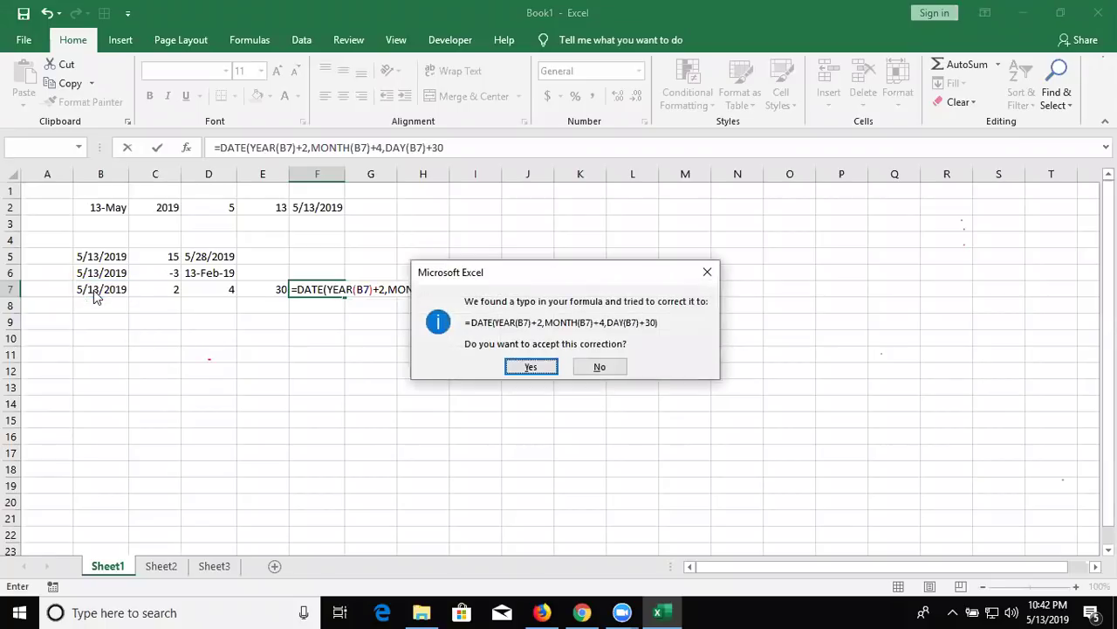
key(Return)
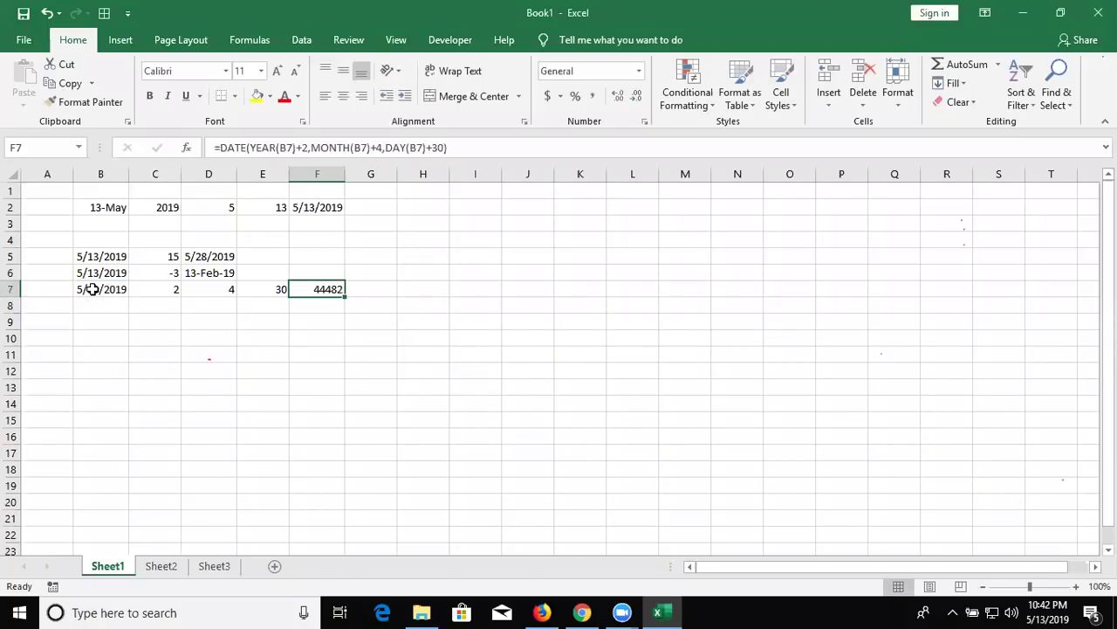
key(ctrl+shift+3)
Enter 1/1 in B10 and today's date in C10 with Ctrl+;
key(Down)
key(Down)
key(Left)
key(Left)
key(Left)
key(Left)
key(Down)
text(1/1)
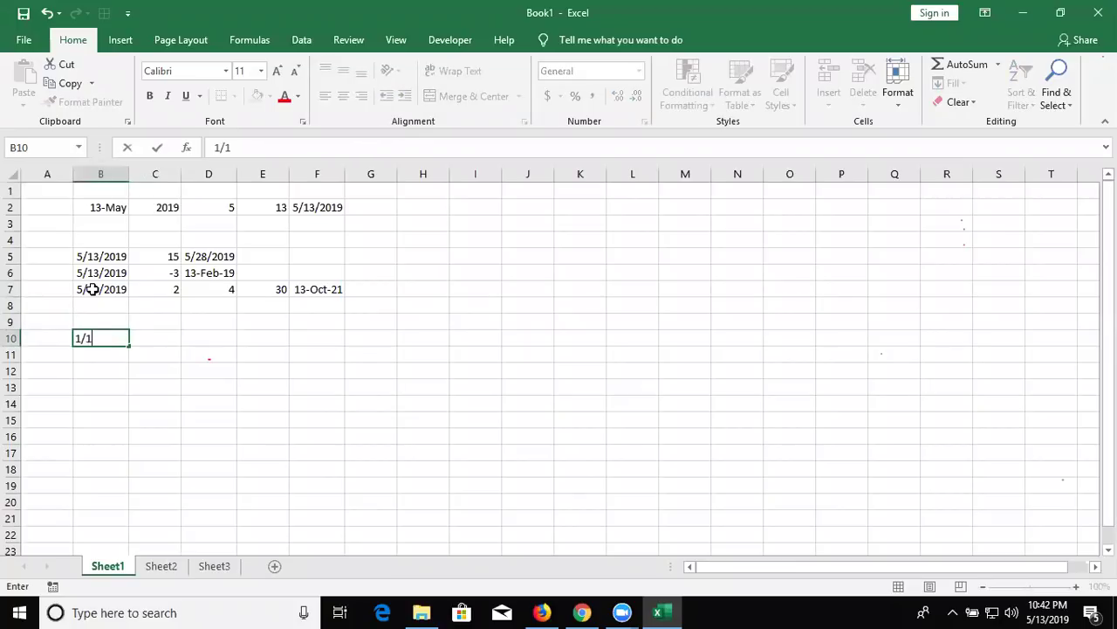
key(Tab)
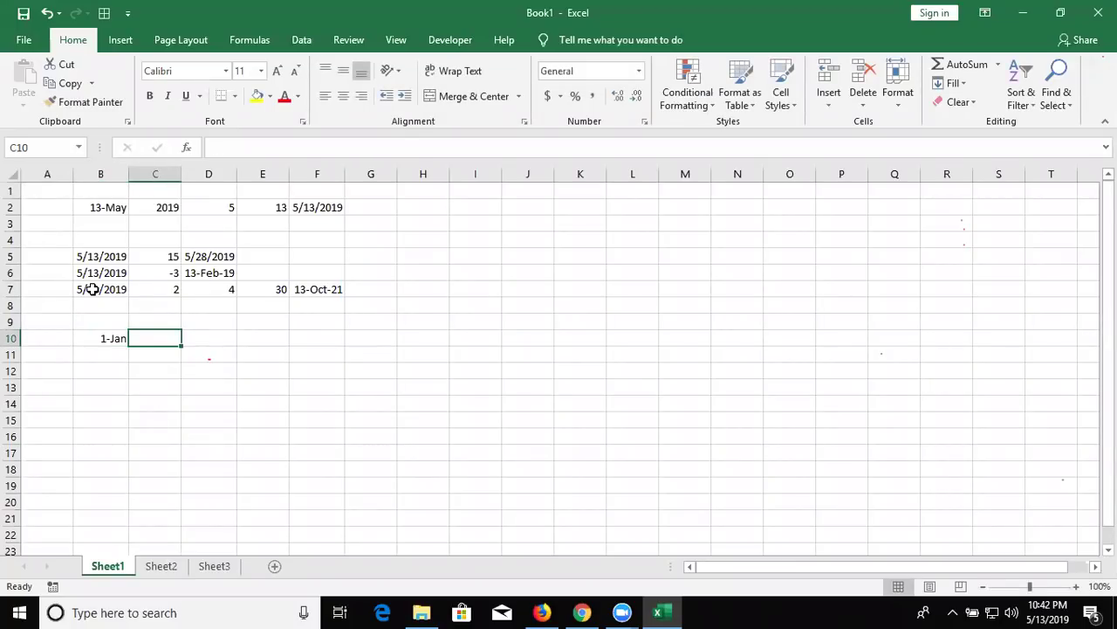
key(ctrl+semicolon)
key(Return)
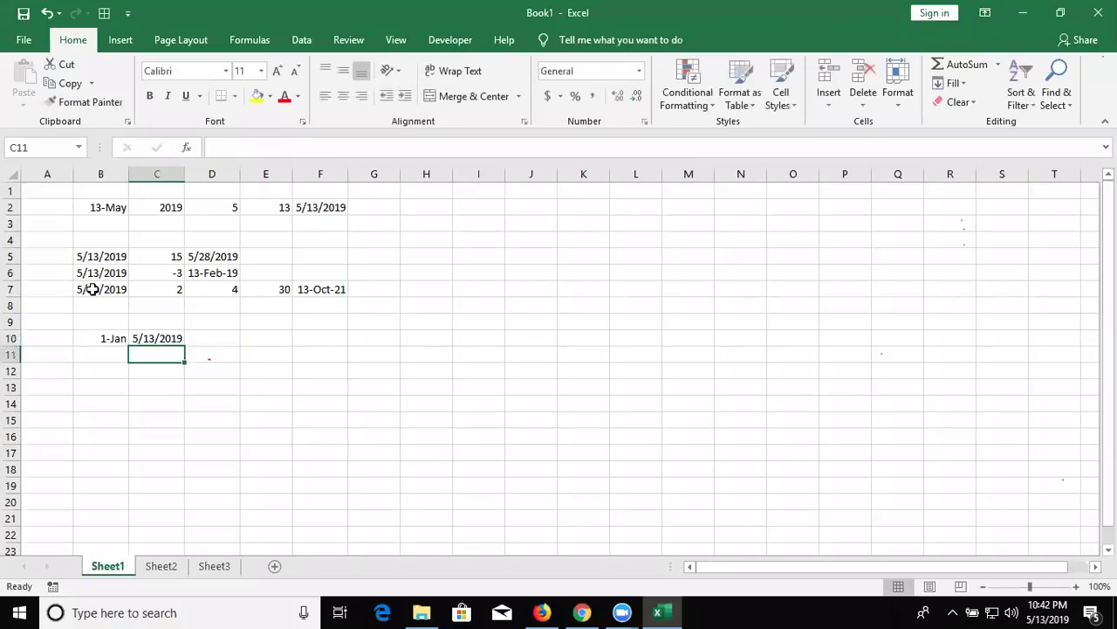
Compute =C10-B10 in D10, giving a 132-day difference
key(Up)
key(Right)
text(=)
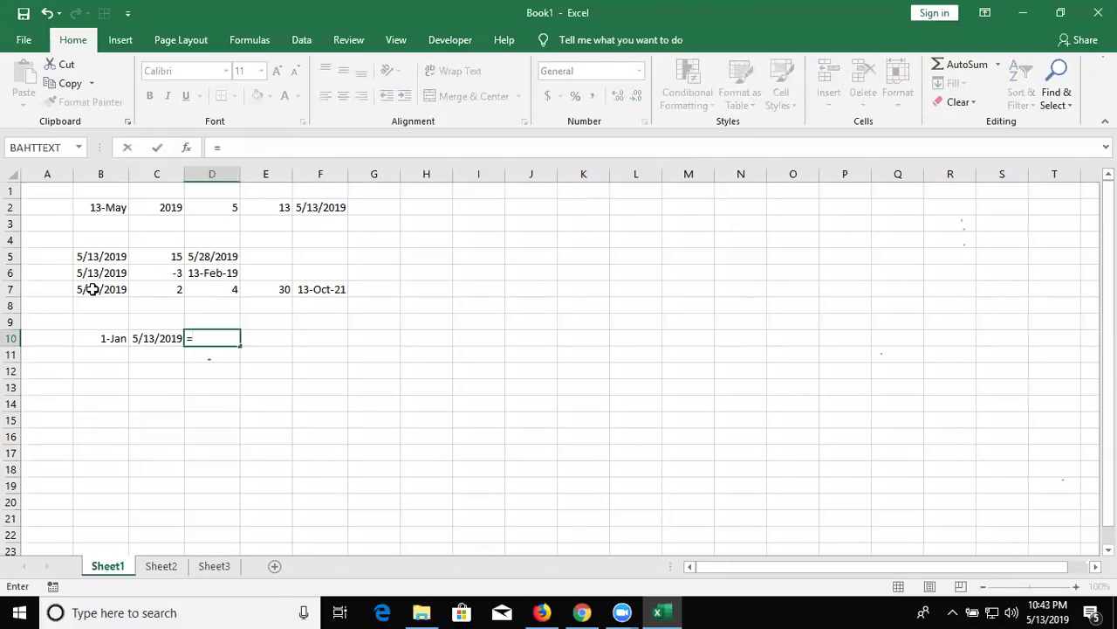
key(Left)
text(-)
key(Left)
key(Left)
key(Return)
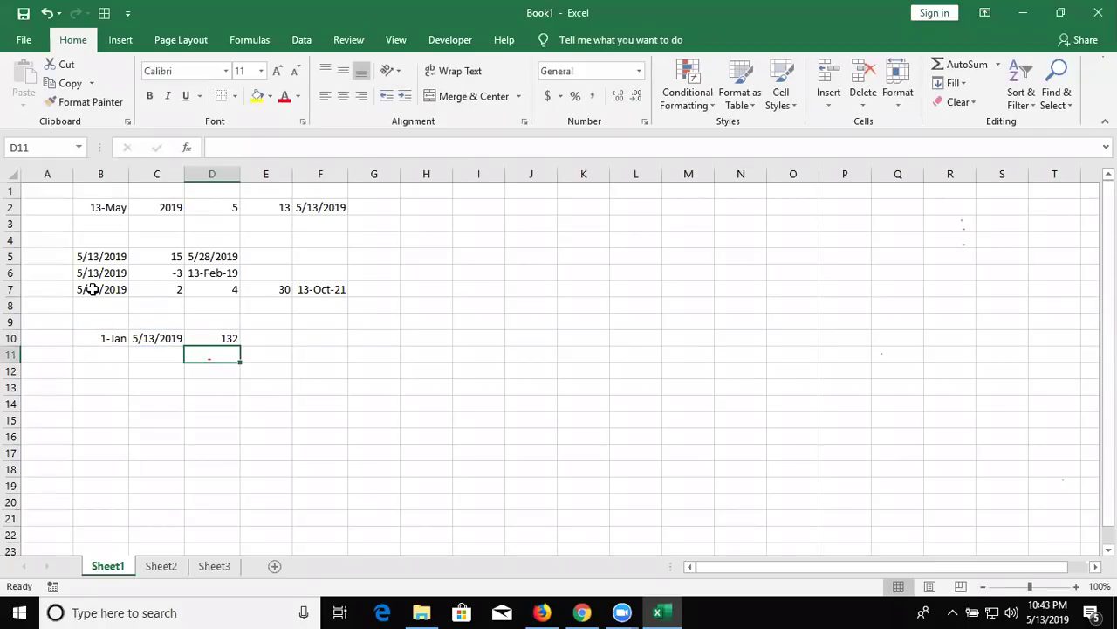
Copy both dates down into B11:C11 with Ctrl+D
key(Left)
key(Left)
key(shift+Right)
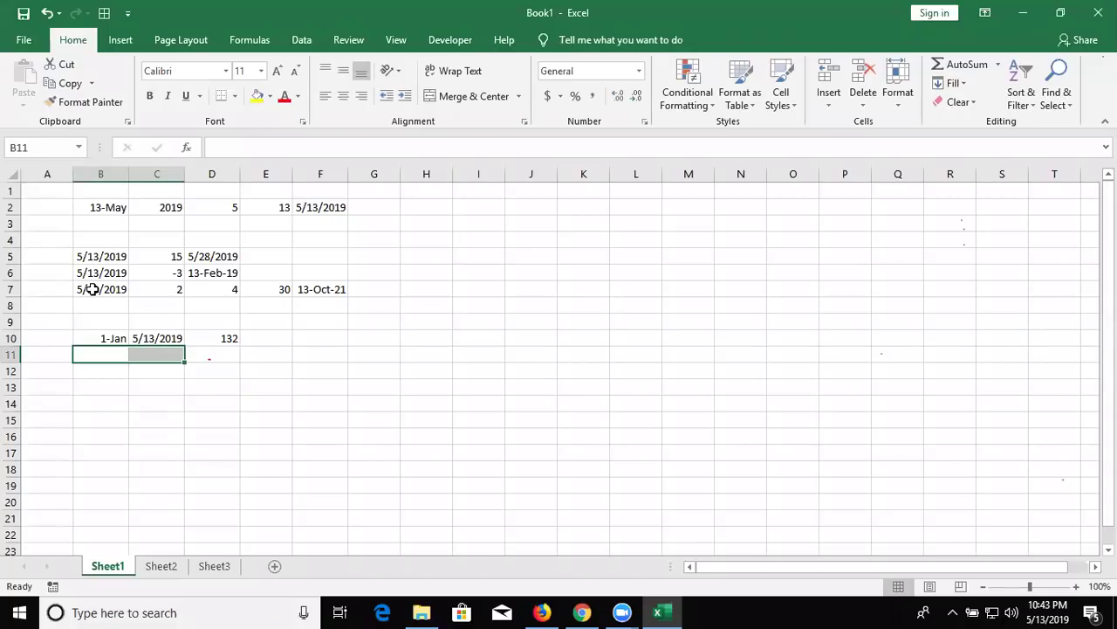
key(ctrl+d)
key(Right)
key(Right)
key(Right)
key(Up)
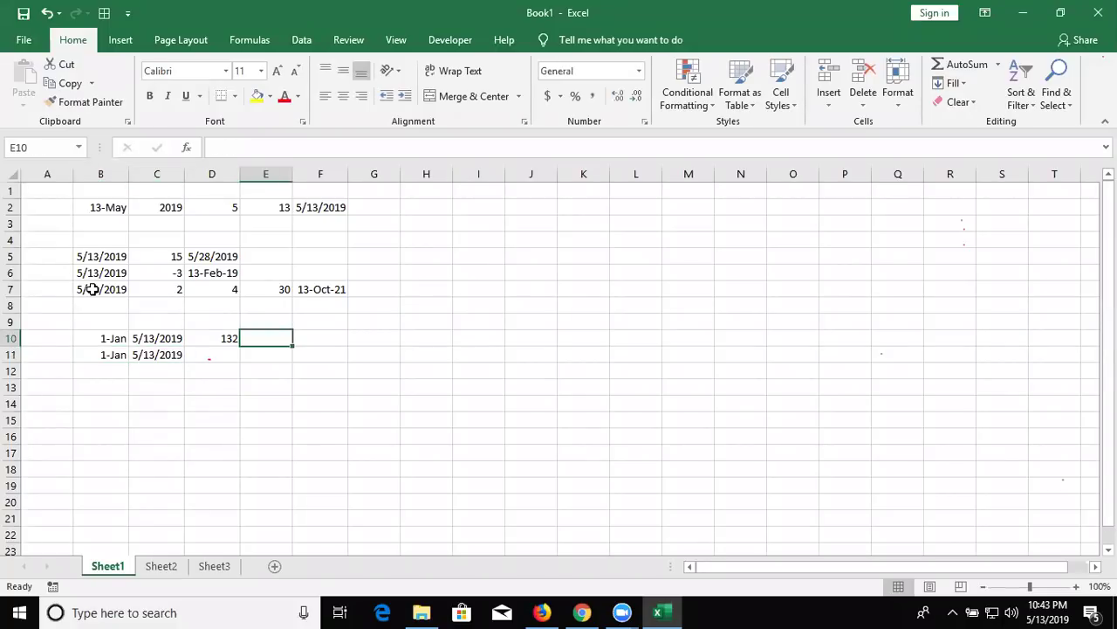
text(=cd)
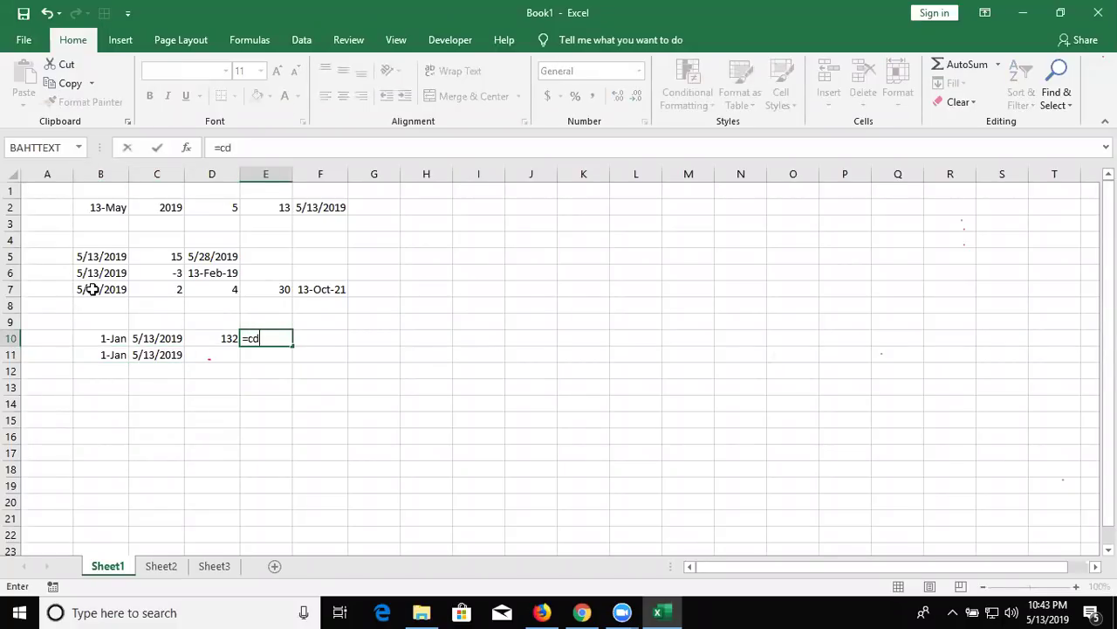
Start a DAYS formula in E10, pointing at the neighbouring date cells as arguments
key(BackSpace)
text(da)
key(Down)
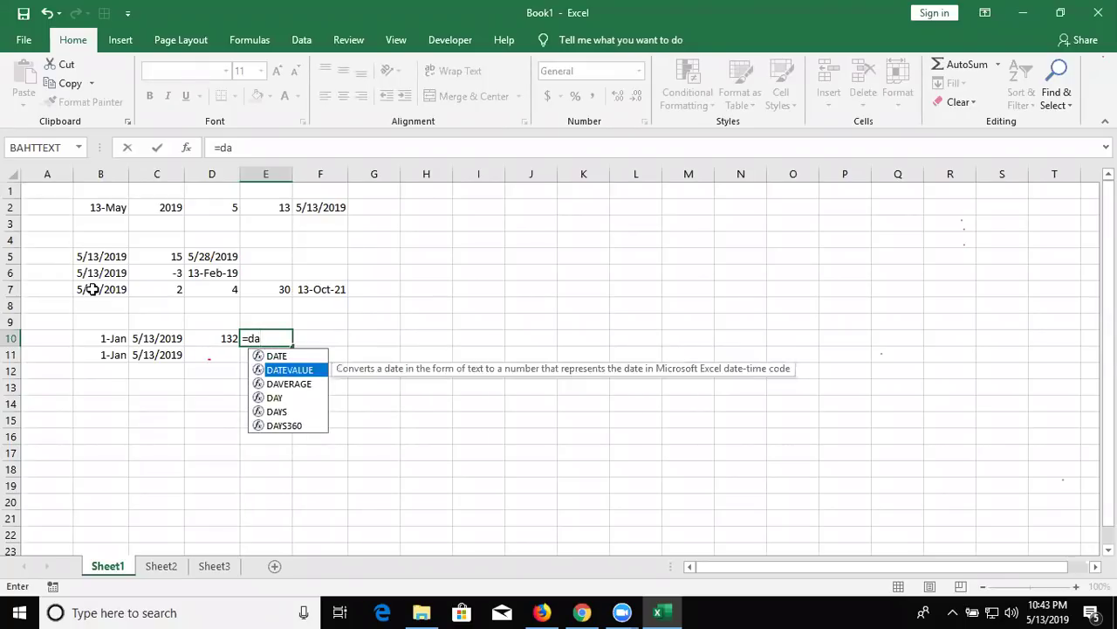
key(Down)
key(Down)
key(Down)
key(Tab)
key(Left)
key(Left)
key(Left)
text(,)
key(Left)
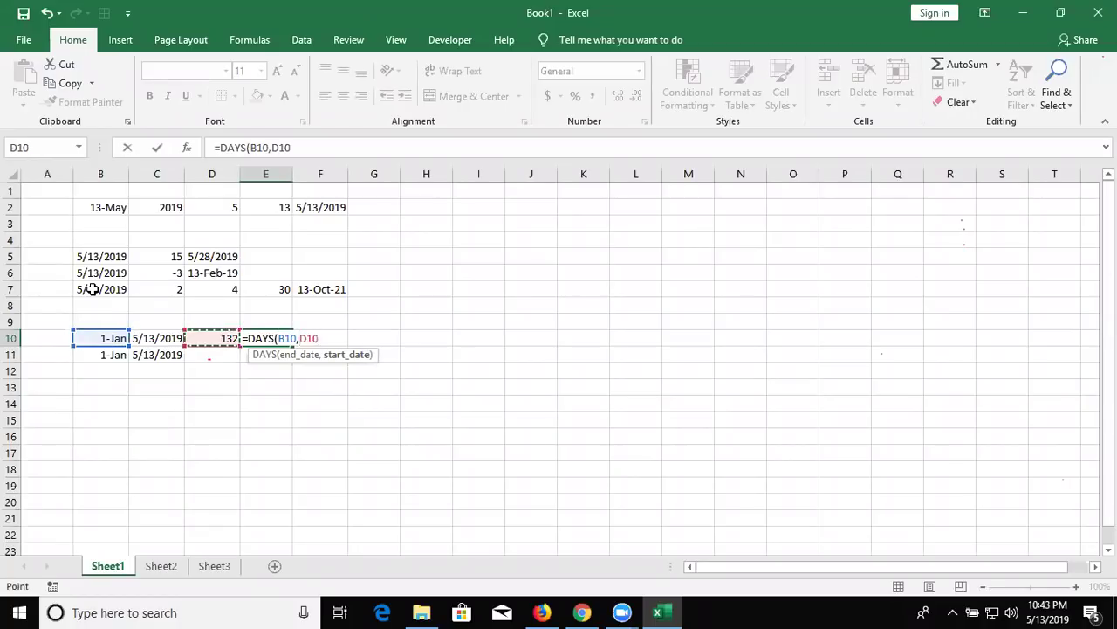
key(Left)
Redo the arguments as =DAYS(C10,B10) so E10 returns 132 days
key(BackSpace)
key(BackSpace)
key(BackSpace)
key(BackSpace)
key(BackSpace)
key(BackSpace)
key(BackSpace)
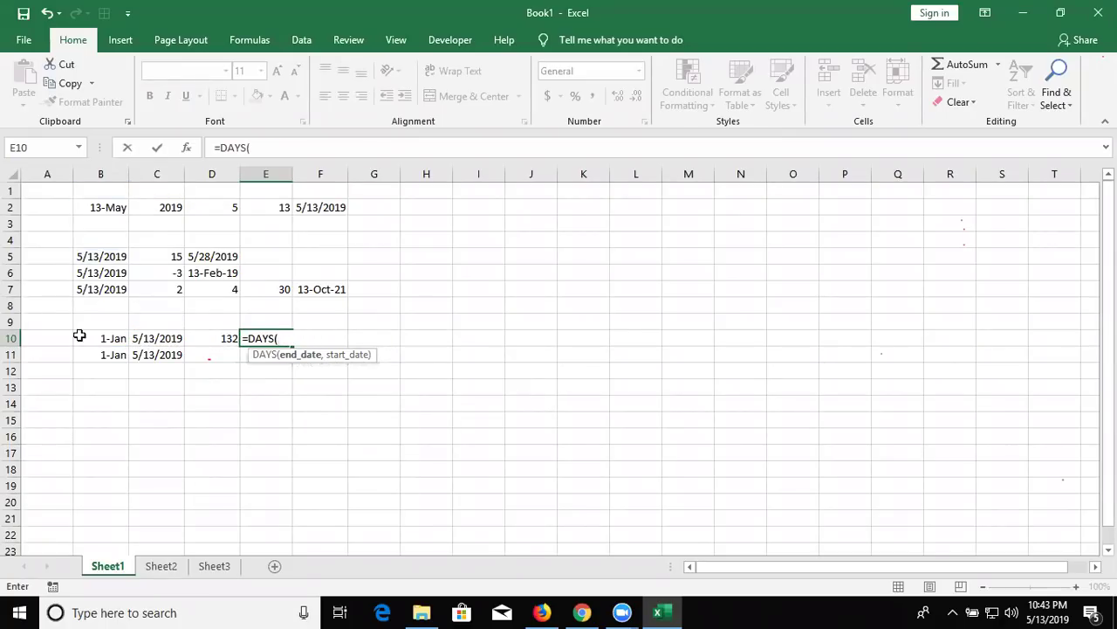
click(162, 346)
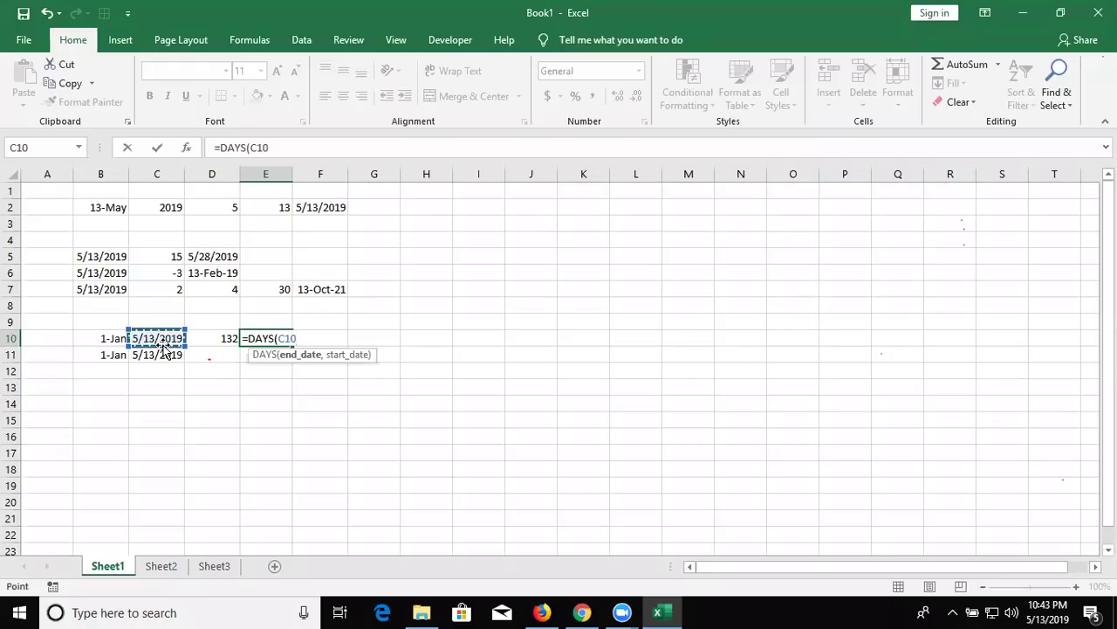
text(,)
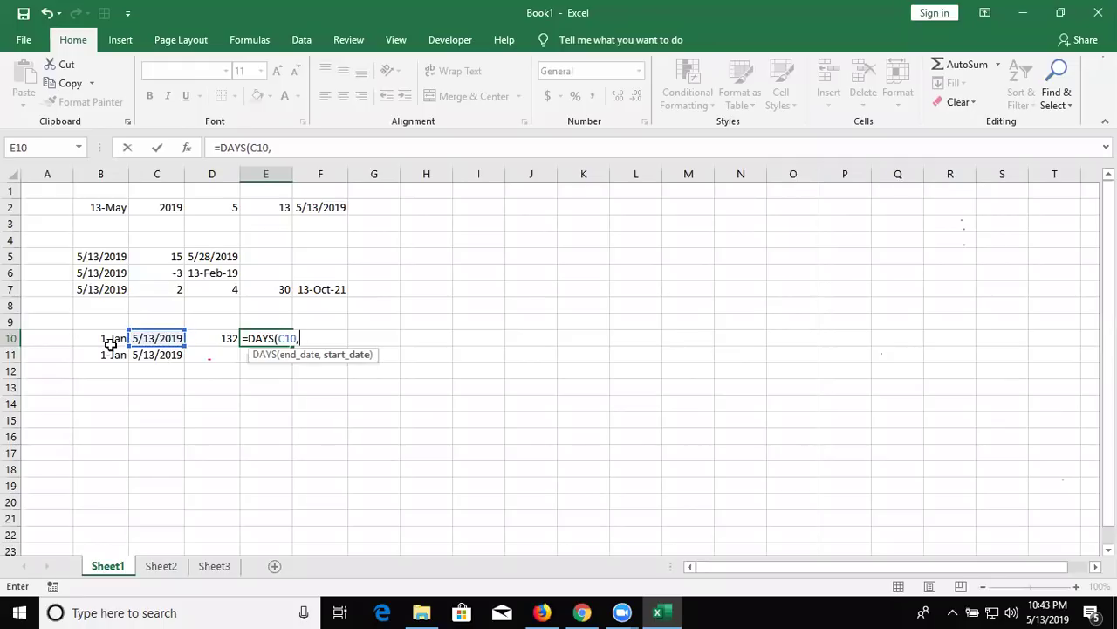
click(112, 347)
key(ctrl+Return)
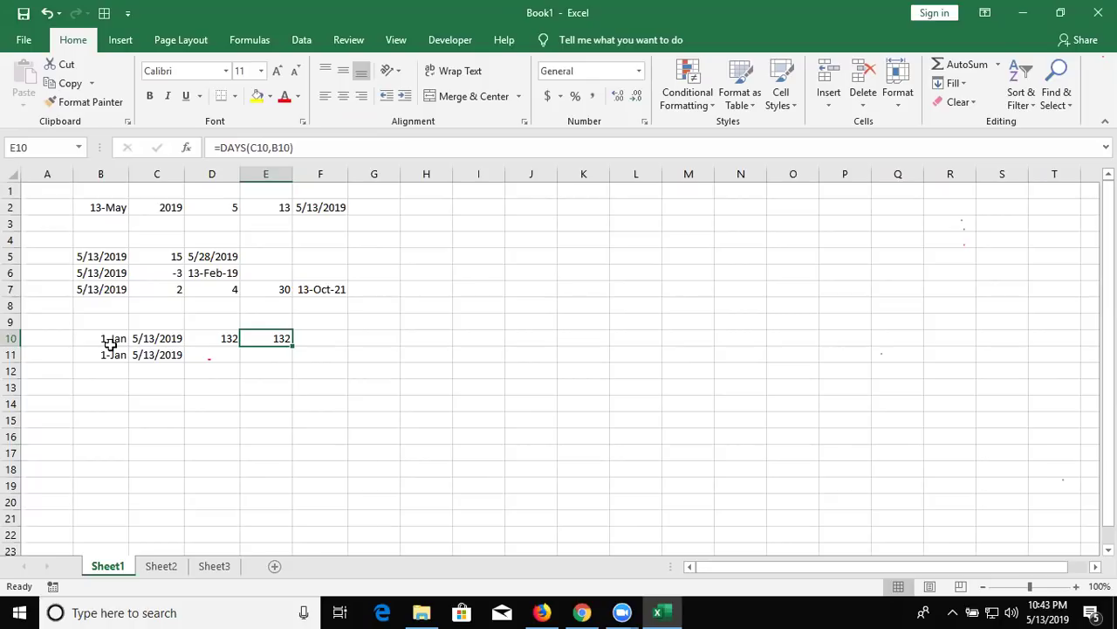
key(Down)
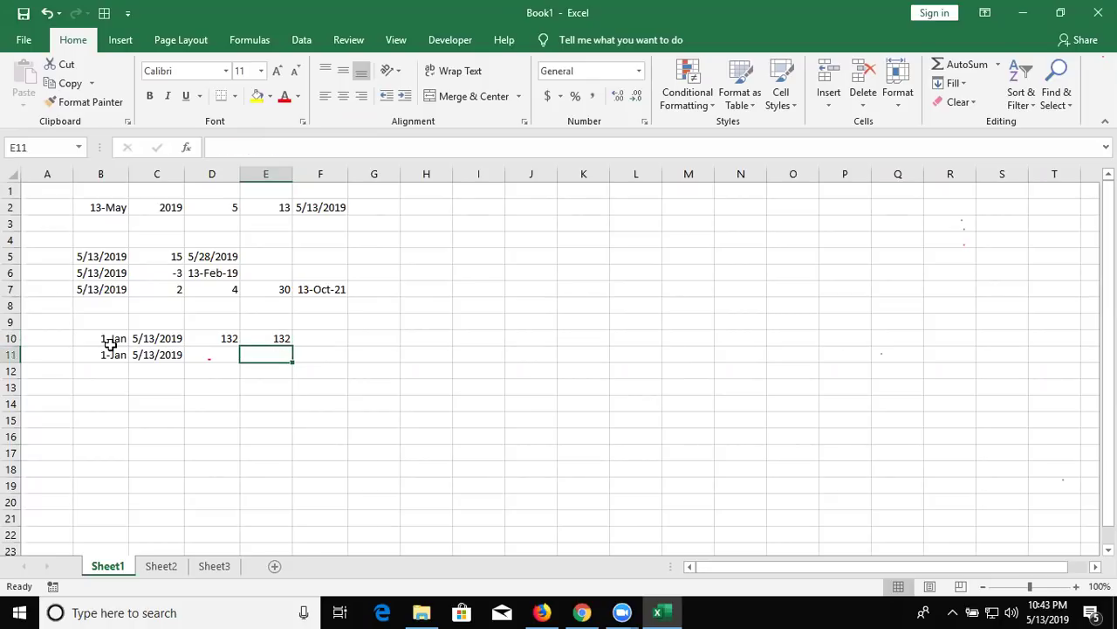
Start a NETWORKDAYS formula in D11 with the 1-Jan date in B11 as start
key(Left)
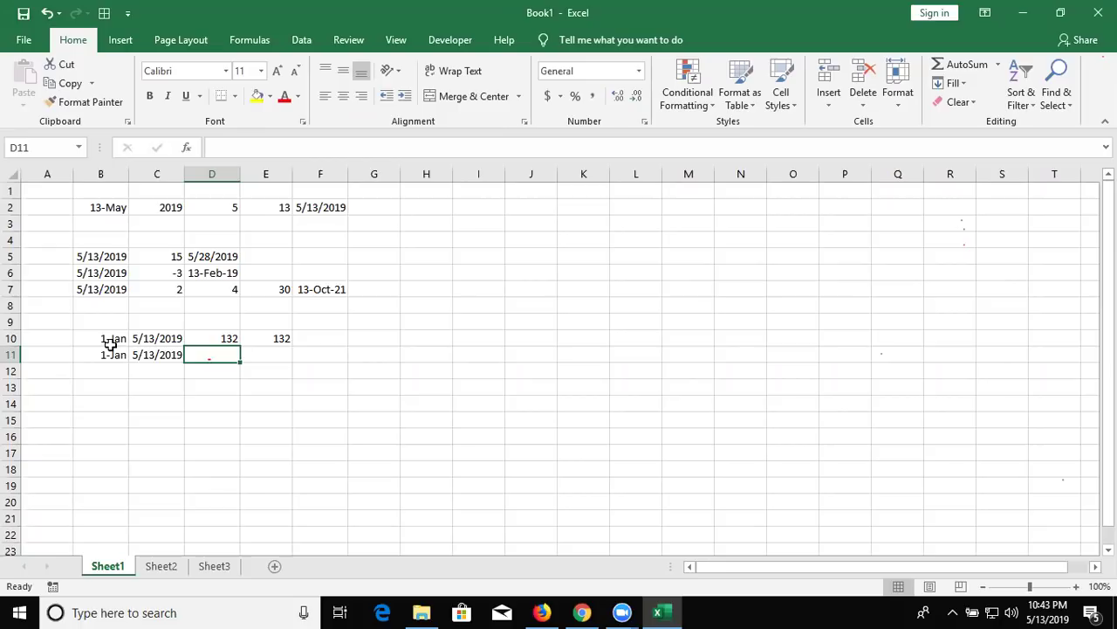
text(=net)
key(Tab)
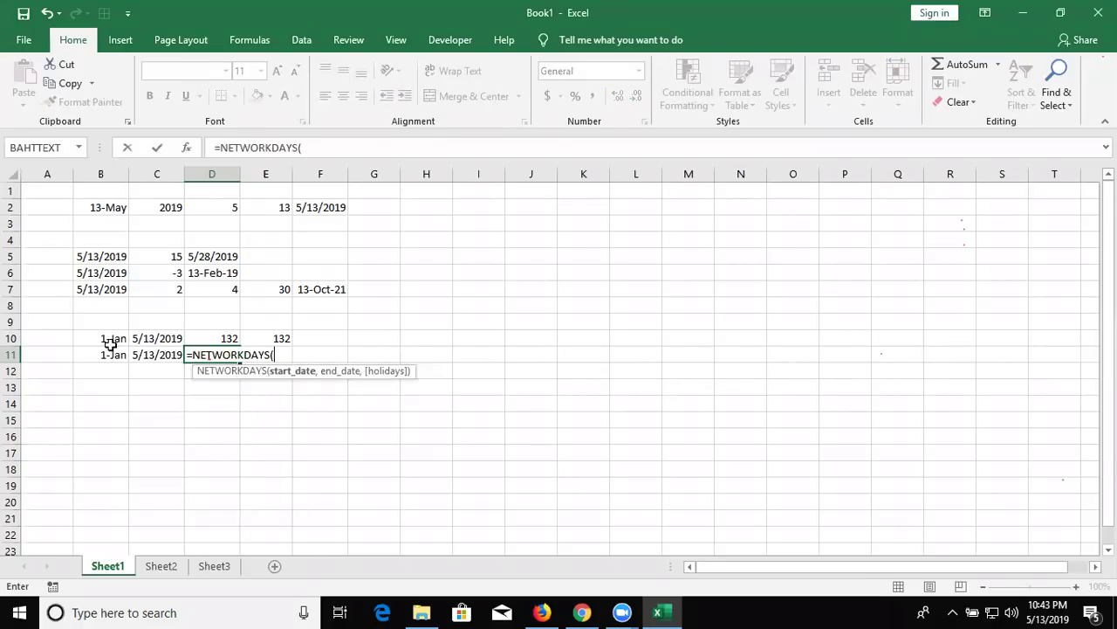
key(Left)
key(Left)
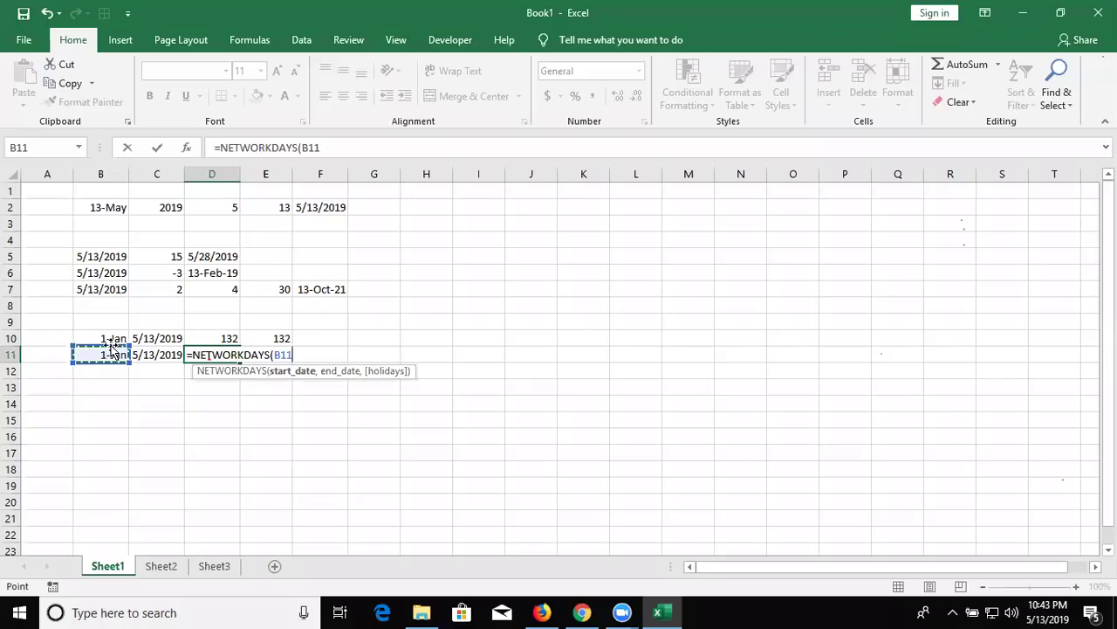
key(Left)
key(Right)
text(,)
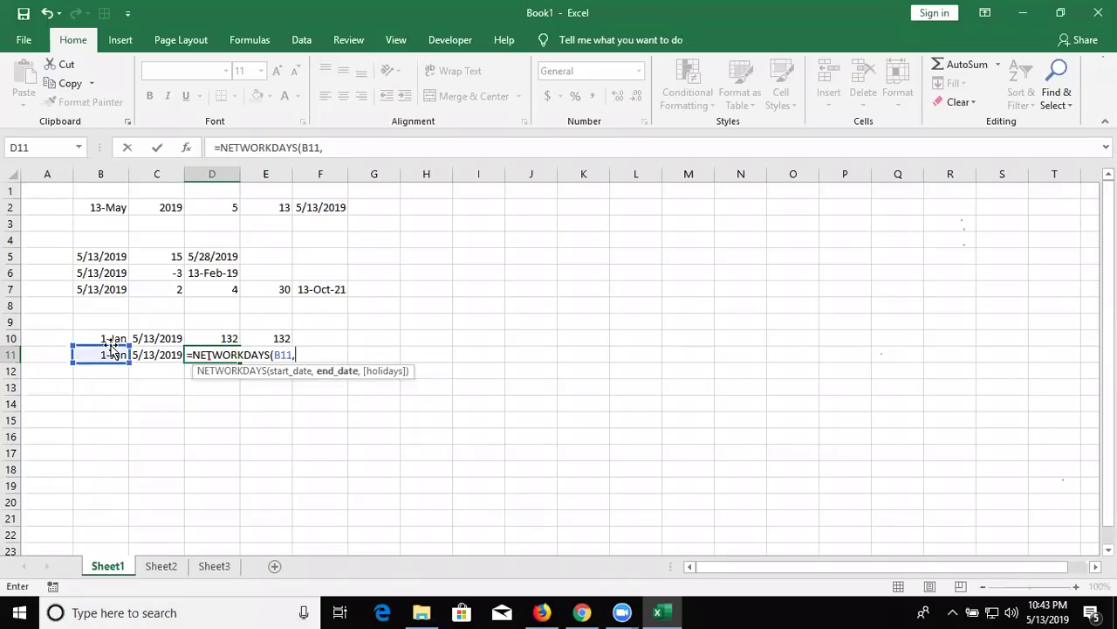
Add C11 as end date and H1:H18 as holidays, returning 95 workdays
click(159, 354)
text(,)
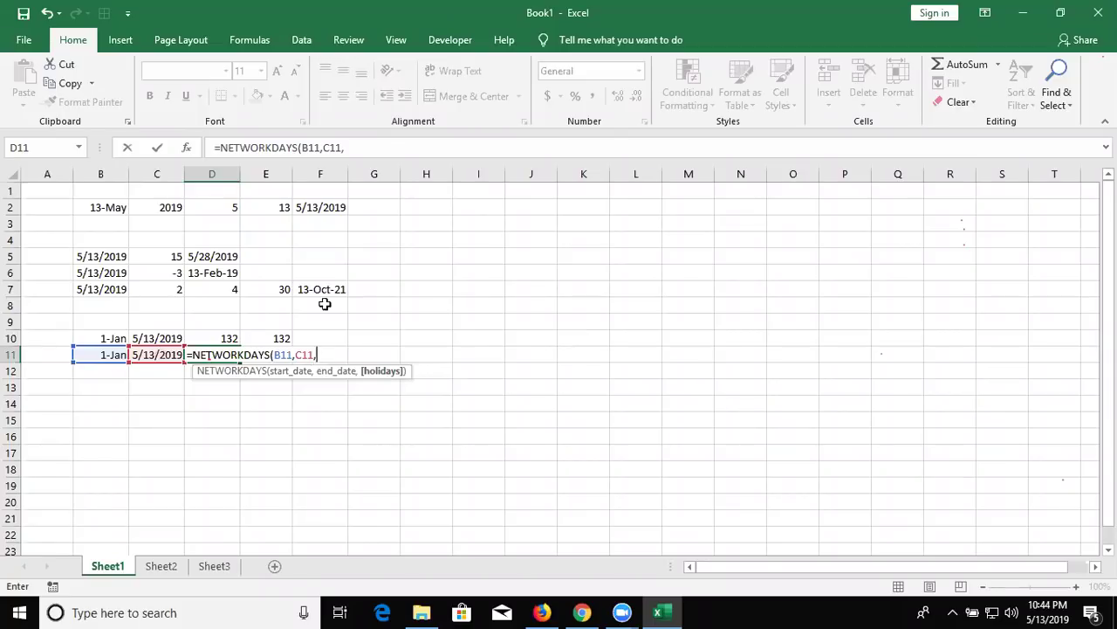
click(434, 191)
drag(429, 272, 408, 471)
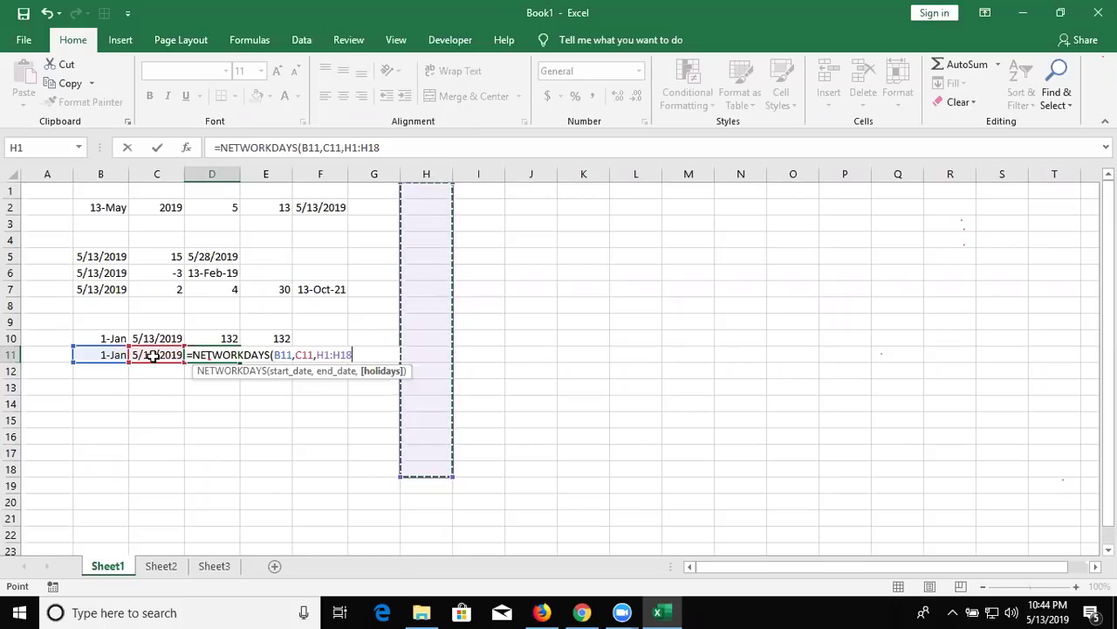
key(Return)
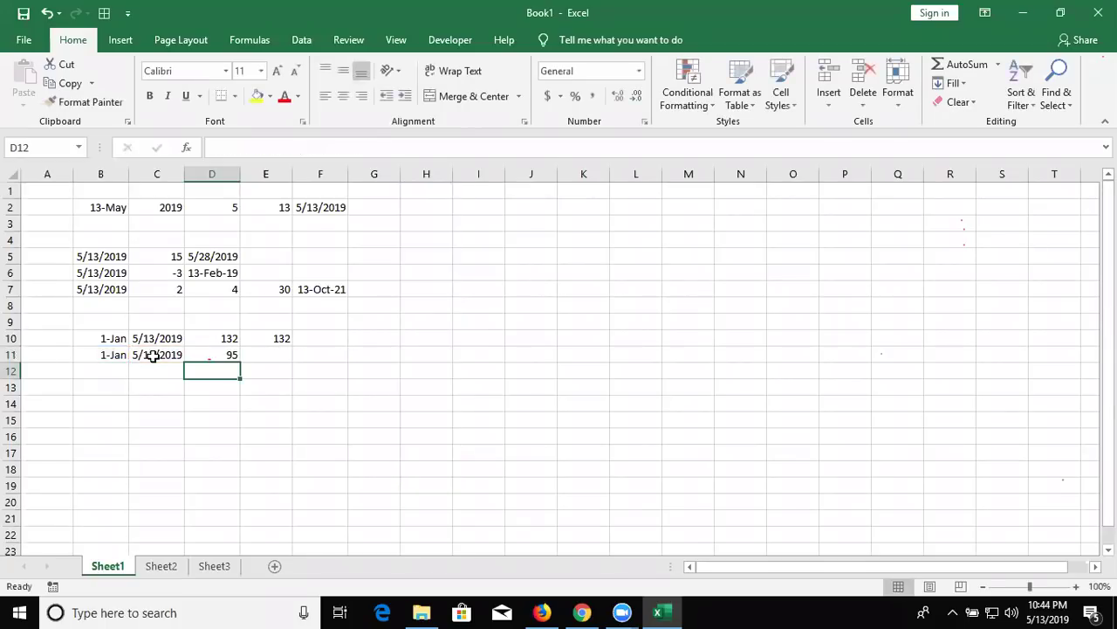
key(Up)
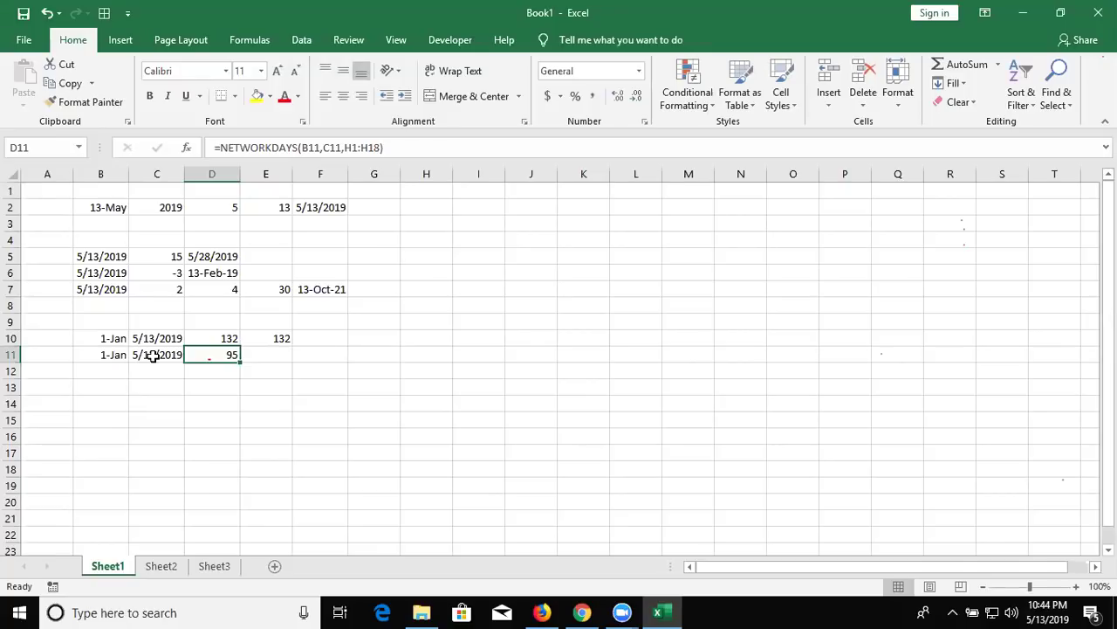
Copy the 1-Jan and 5/13/2019 dates from row 11 into B12:C12
click(123, 372)
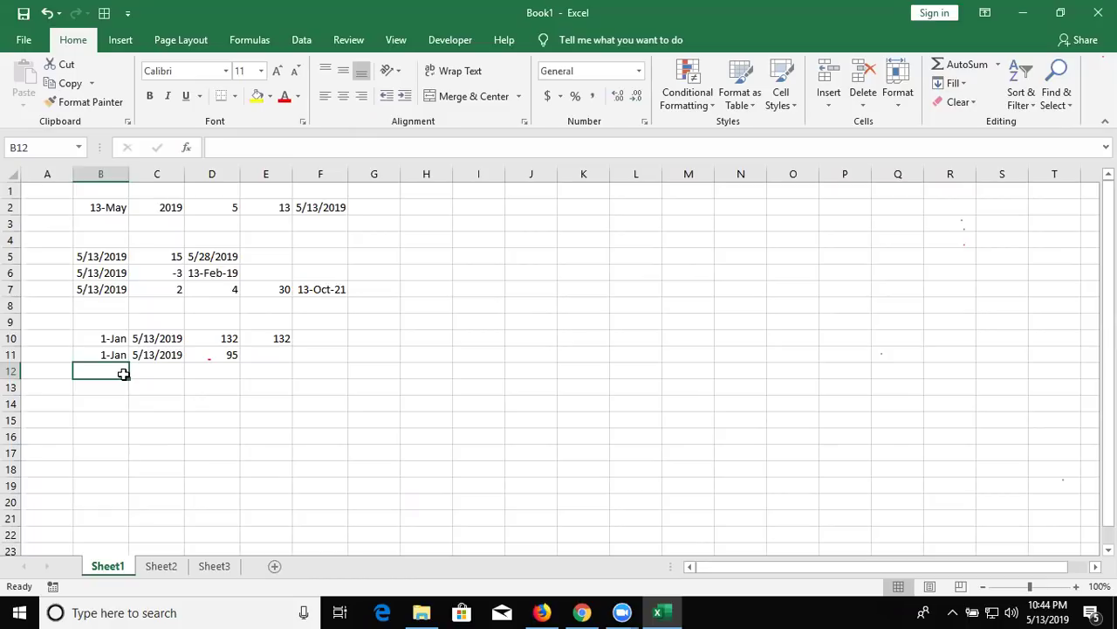
key(shift+Right)
key(ctrl+d)
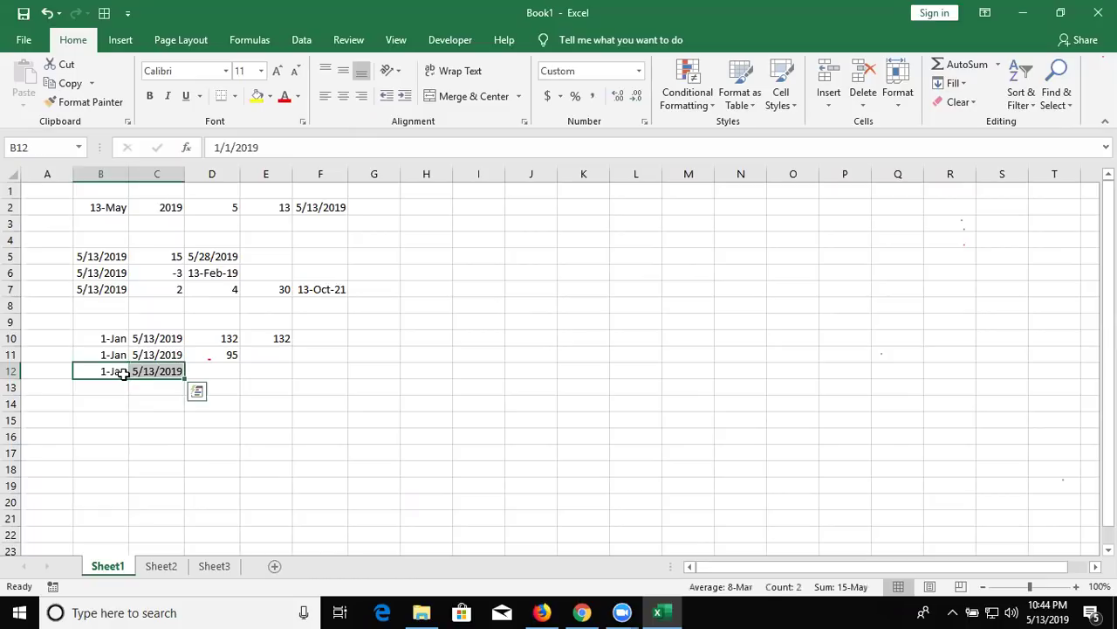
key(Right)
key(Right)
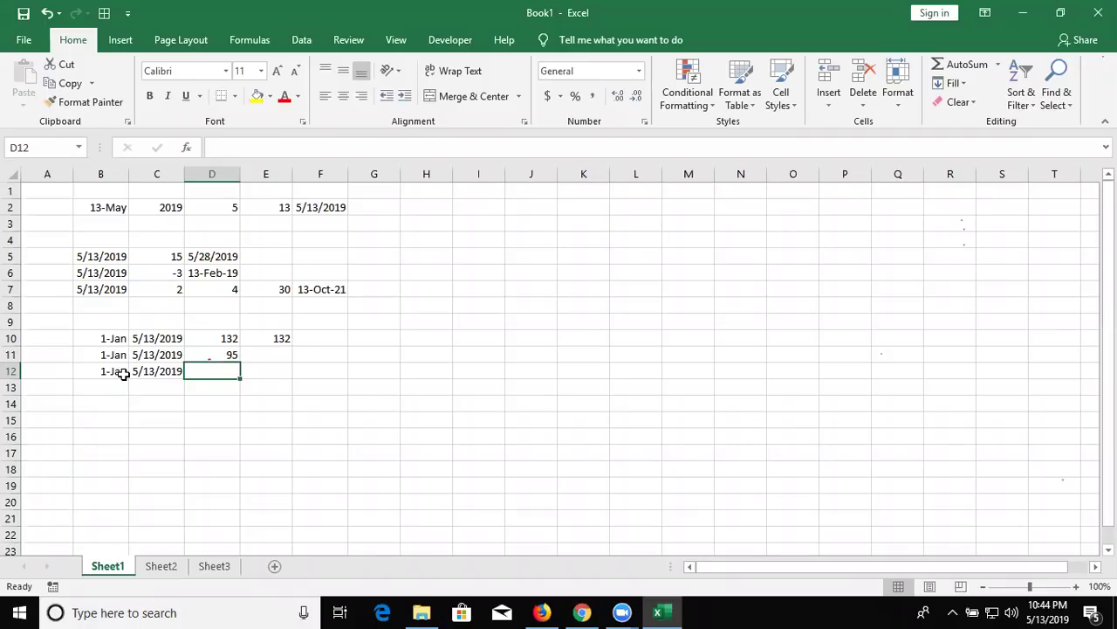
Start a NETWORKDAYS.INTL formula in D12 using B12 and C12 as the dates
text(=)
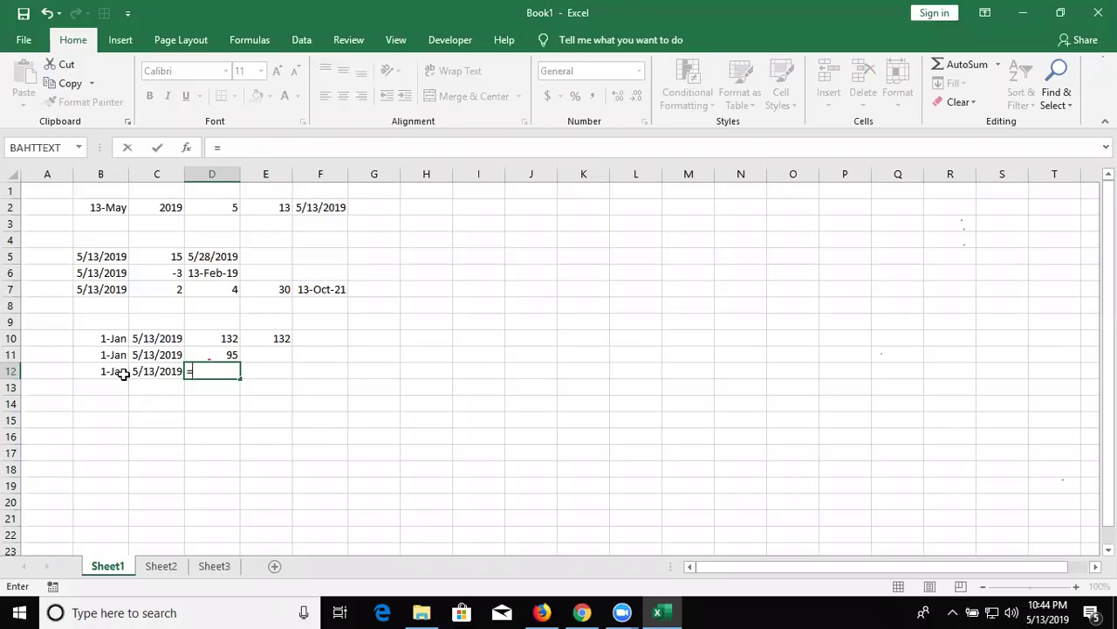
text(net)
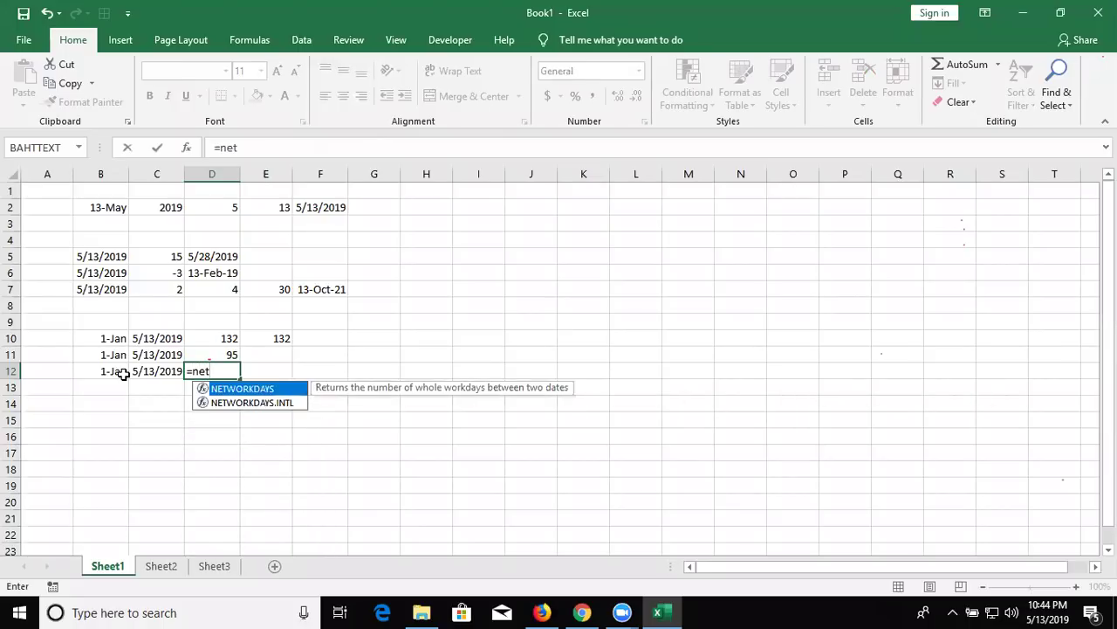
key(ctrl+Return)
key(Left)
key(Right)
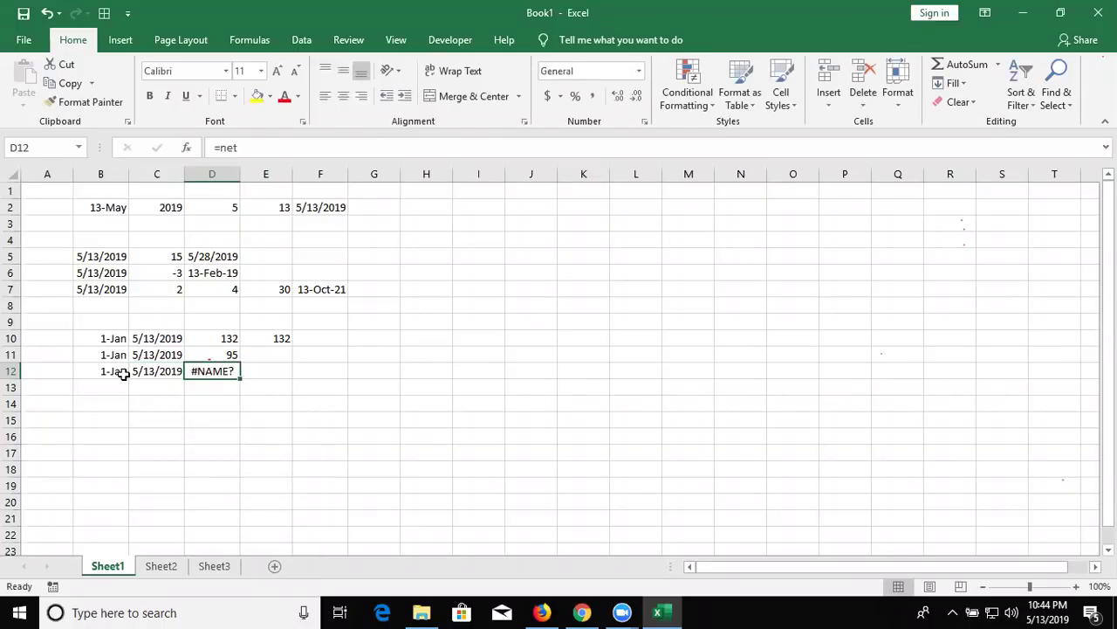
text(=net)
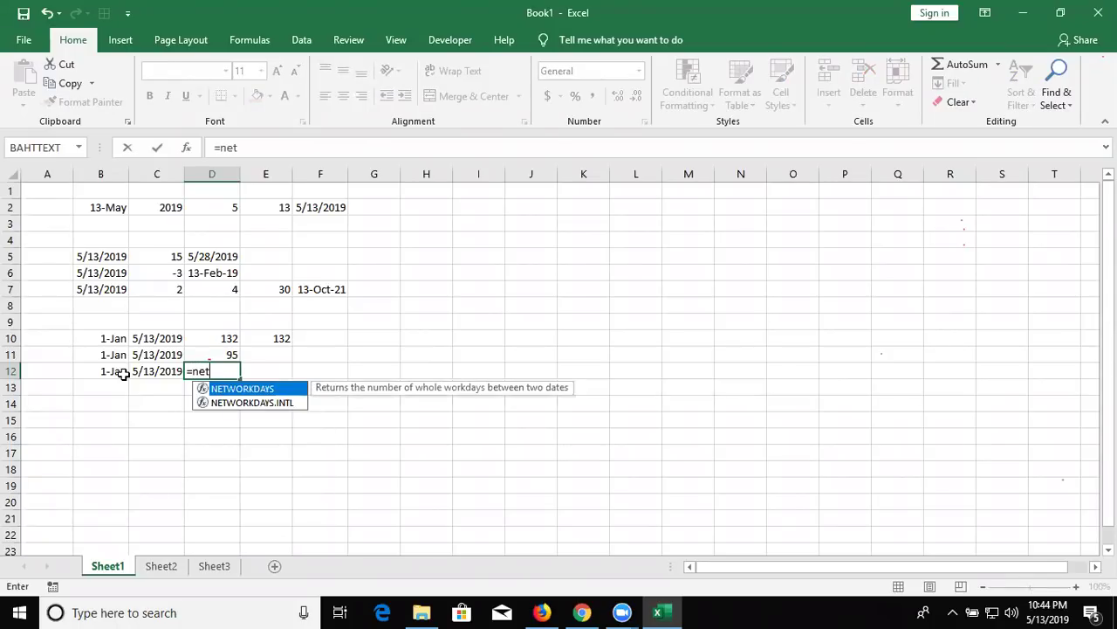
key(Down)
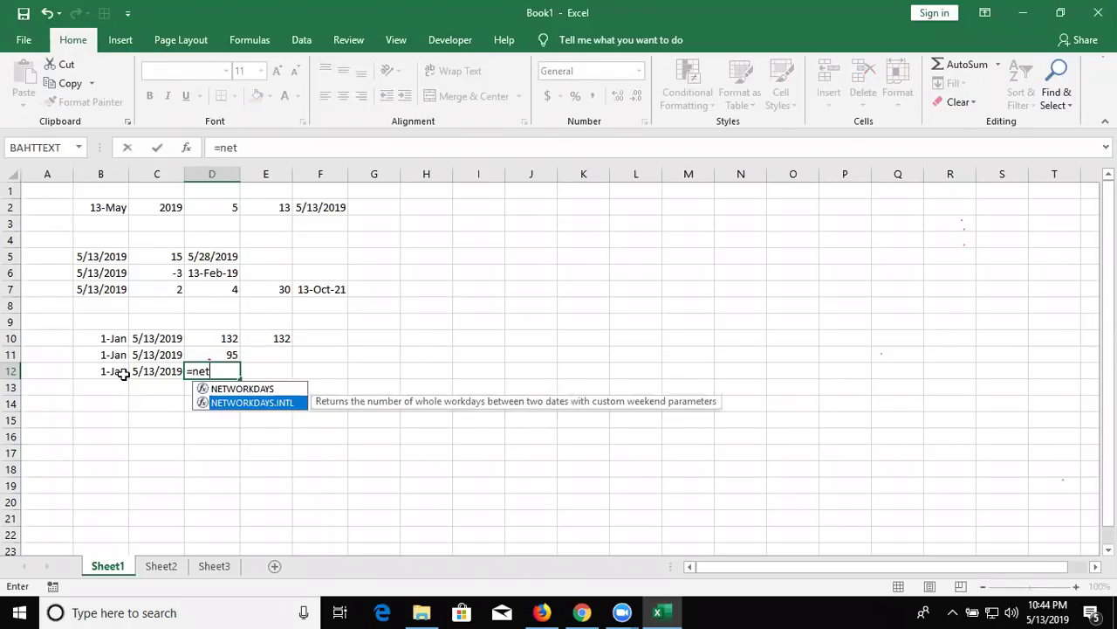
key(Tab)
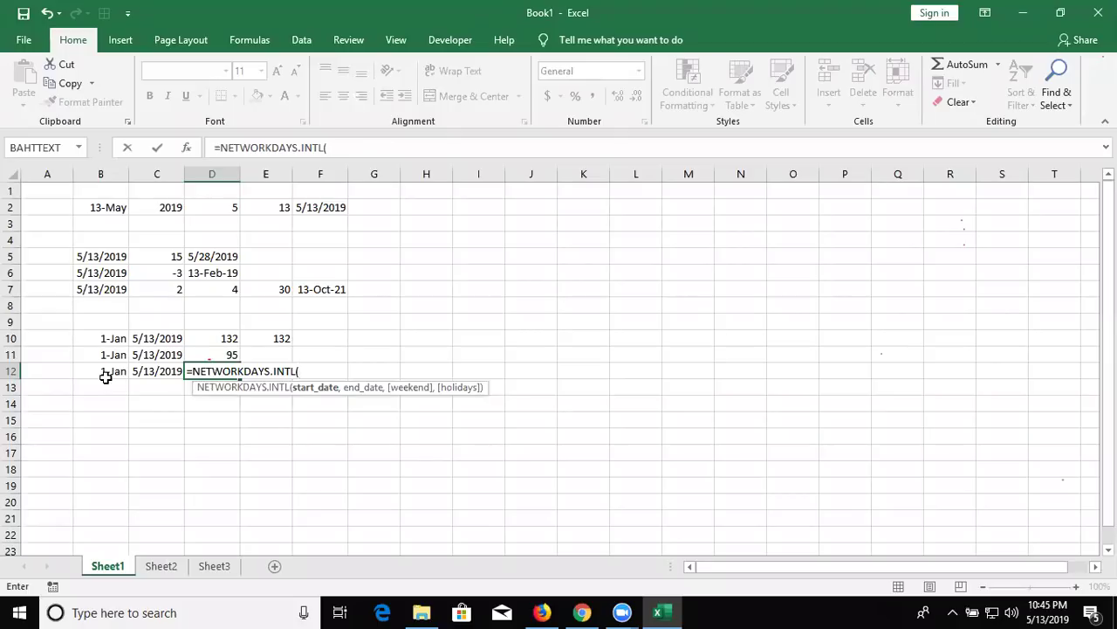
click(106, 372)
text(,)
click(143, 373)
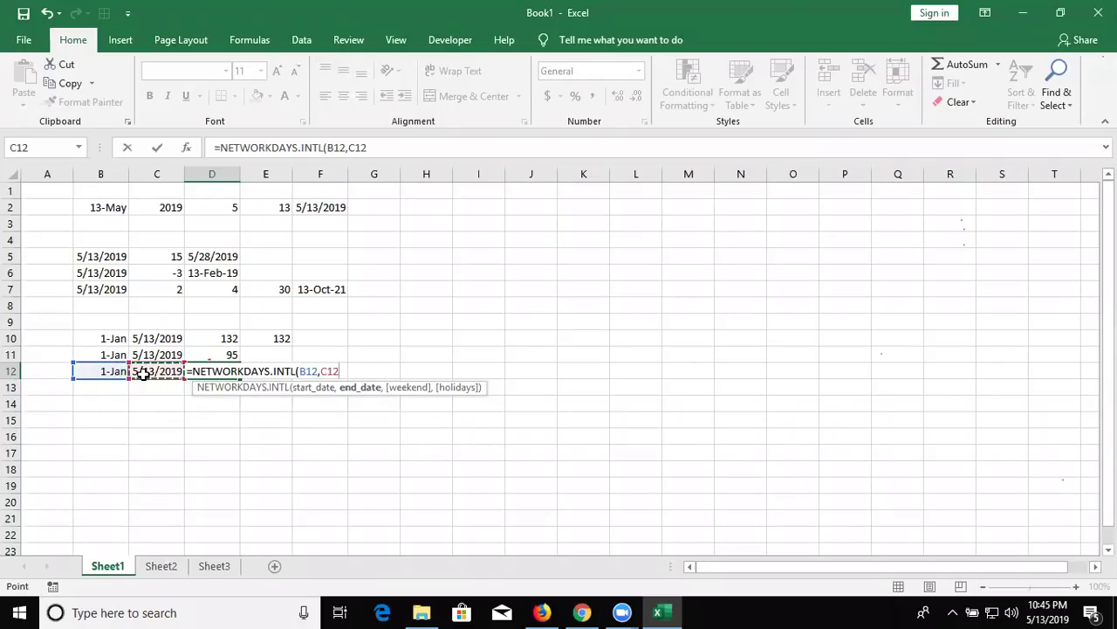
text(,)
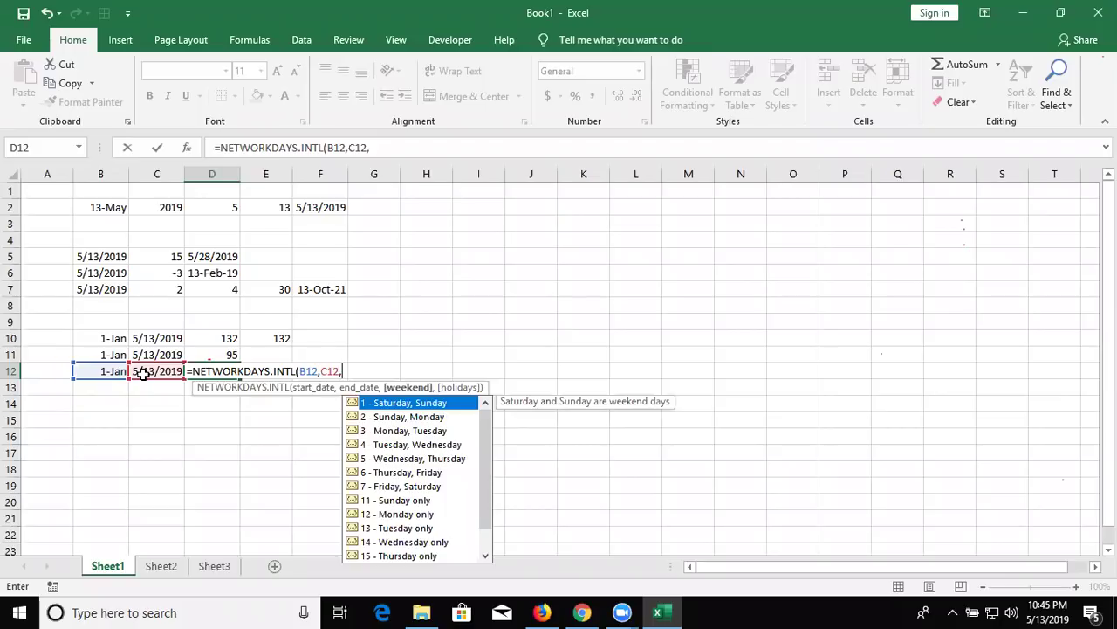
Add weekend code 11 (Sunday only) and holidays H1:H20, returning 114
key(Down)
key(Down)
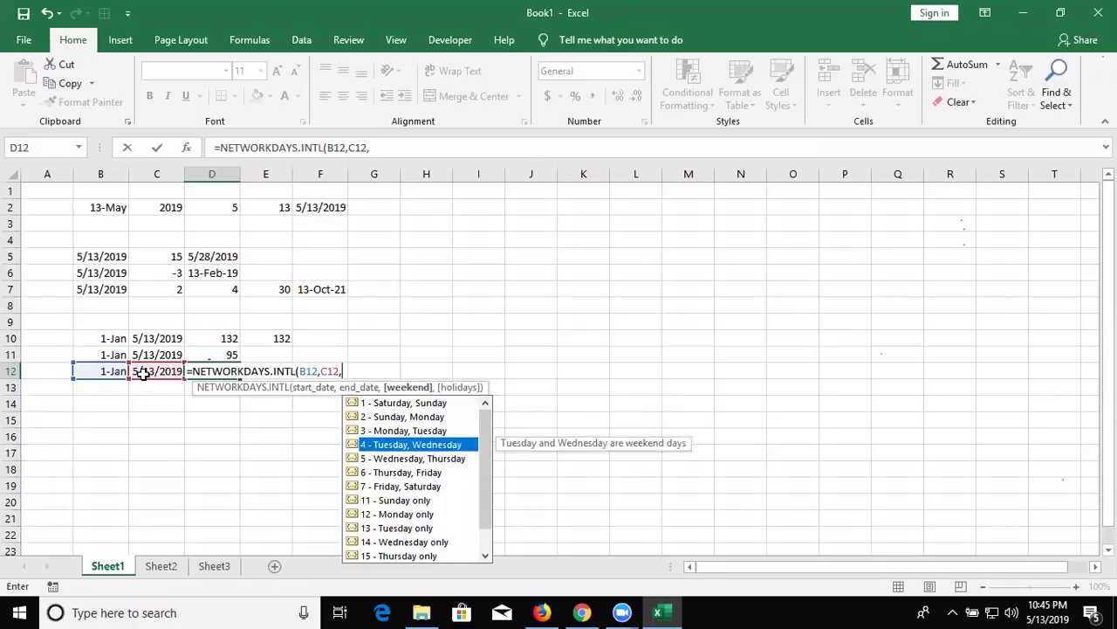
key(Down)
key(Down)
key(Down)
key(Down)
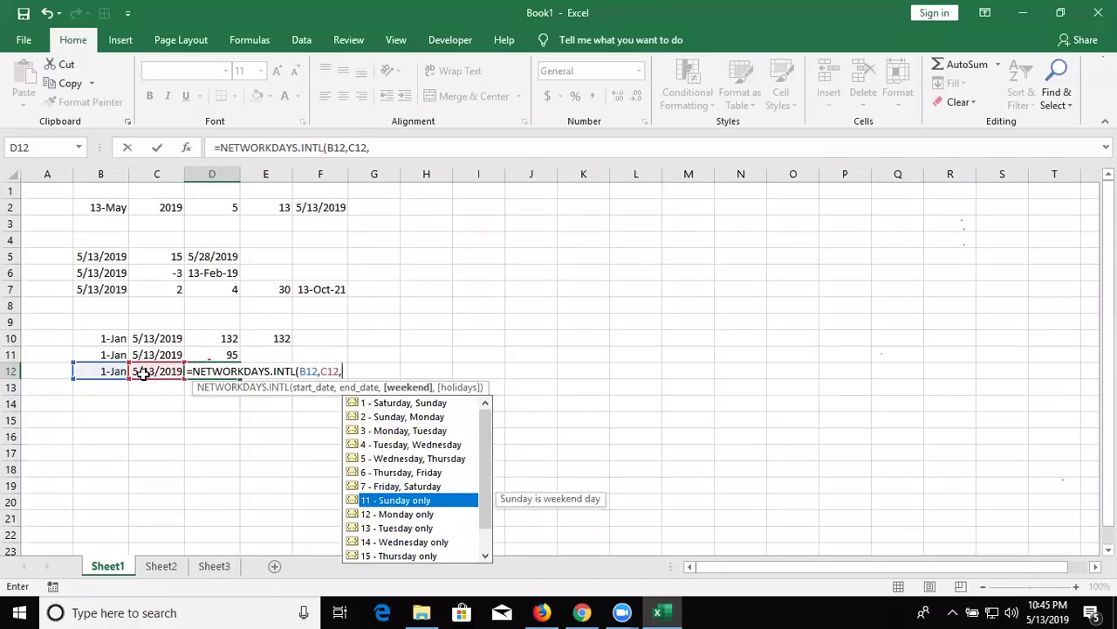
key(Tab)
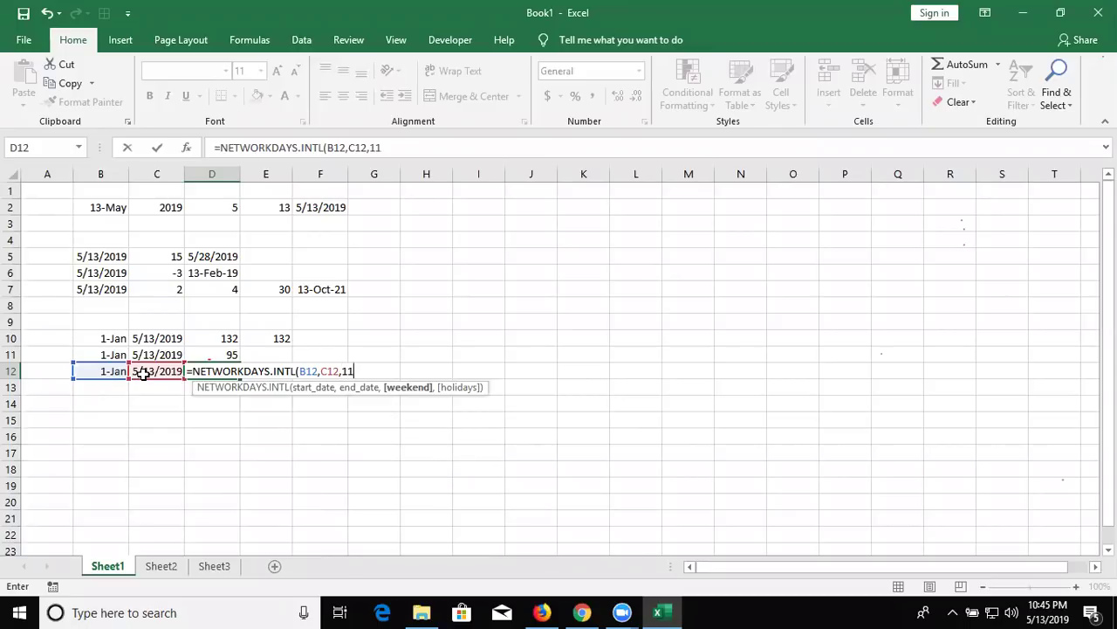
text(,)
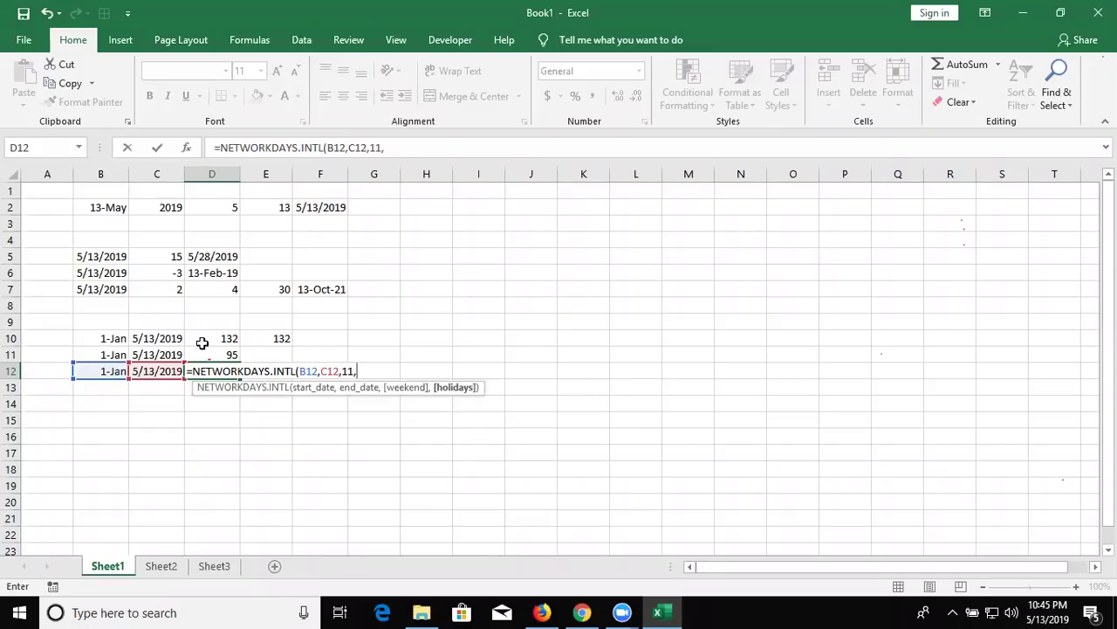
drag(436, 195, 447, 509)
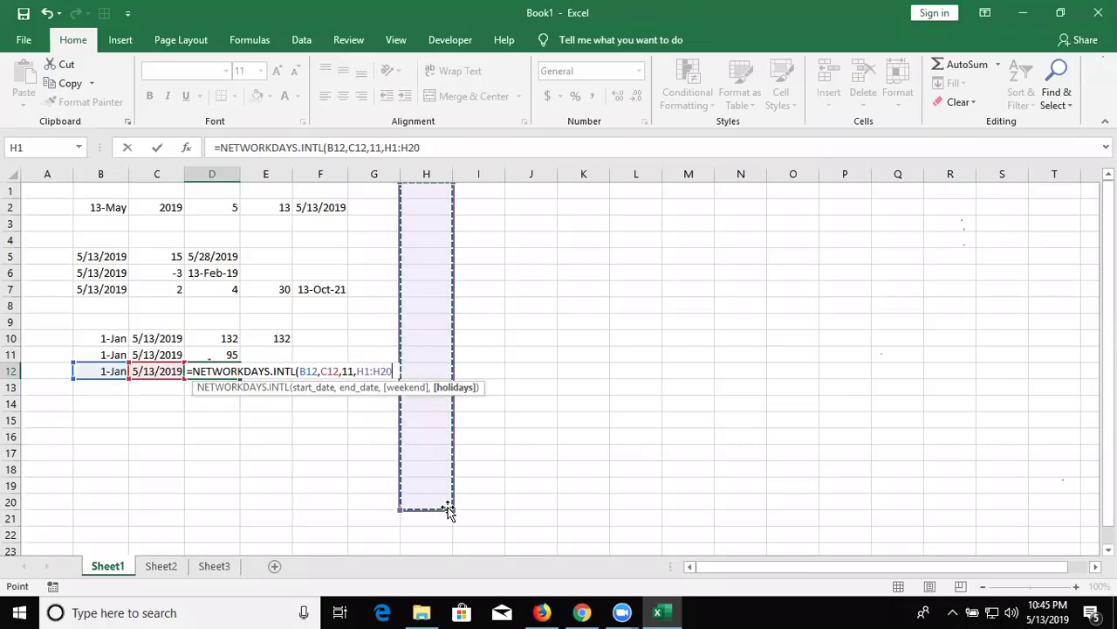
key(ctrl+Return)
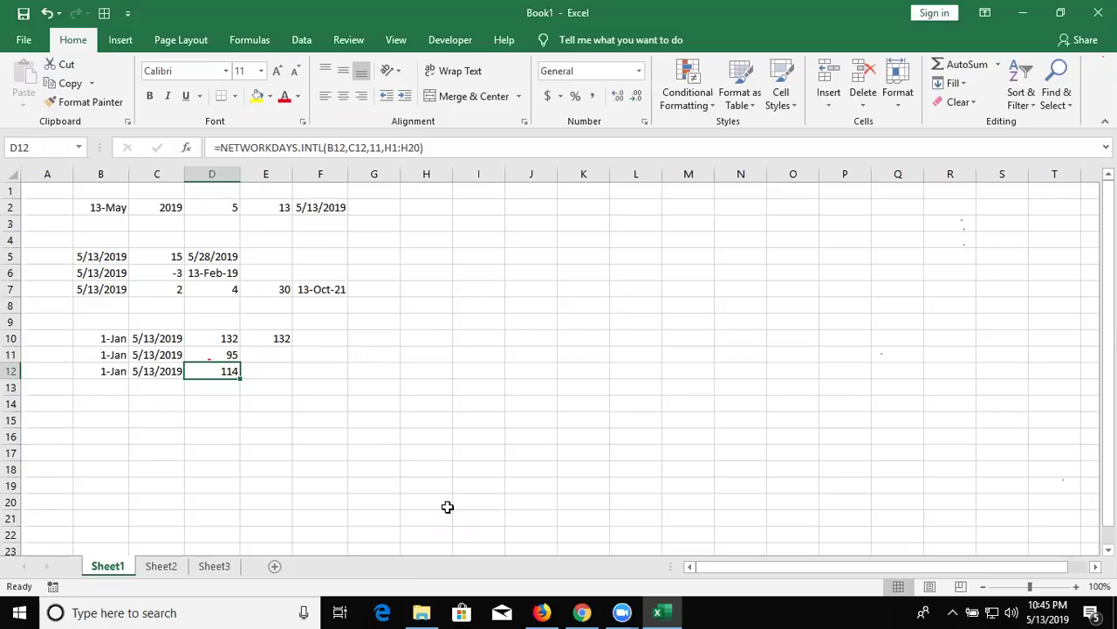
key(Left)
key(Right)
Put today's date (5/13/2019) in B14 and the plain number 15 in C14
key(Down)
key(Down)
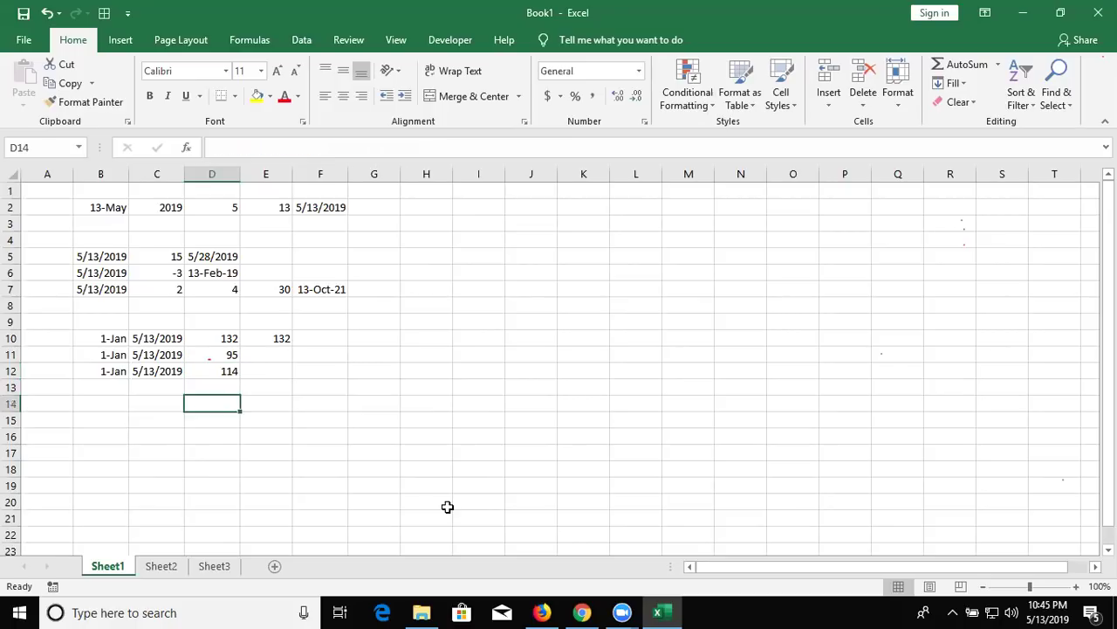
key(Left)
key(Left)
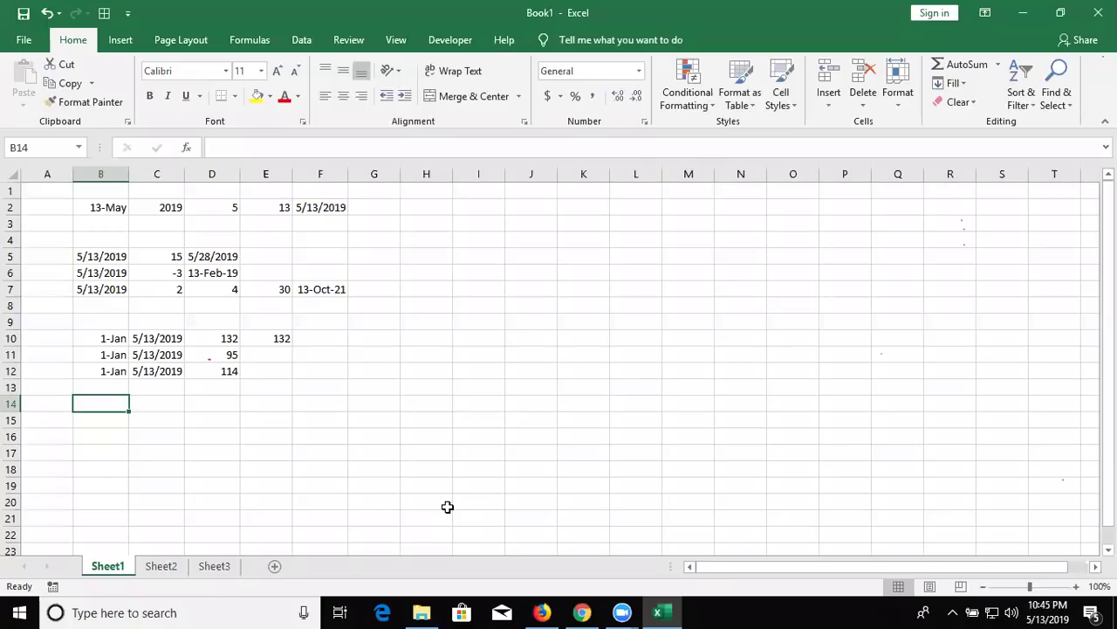
key(ctrl+semicolon)
key(Tab)
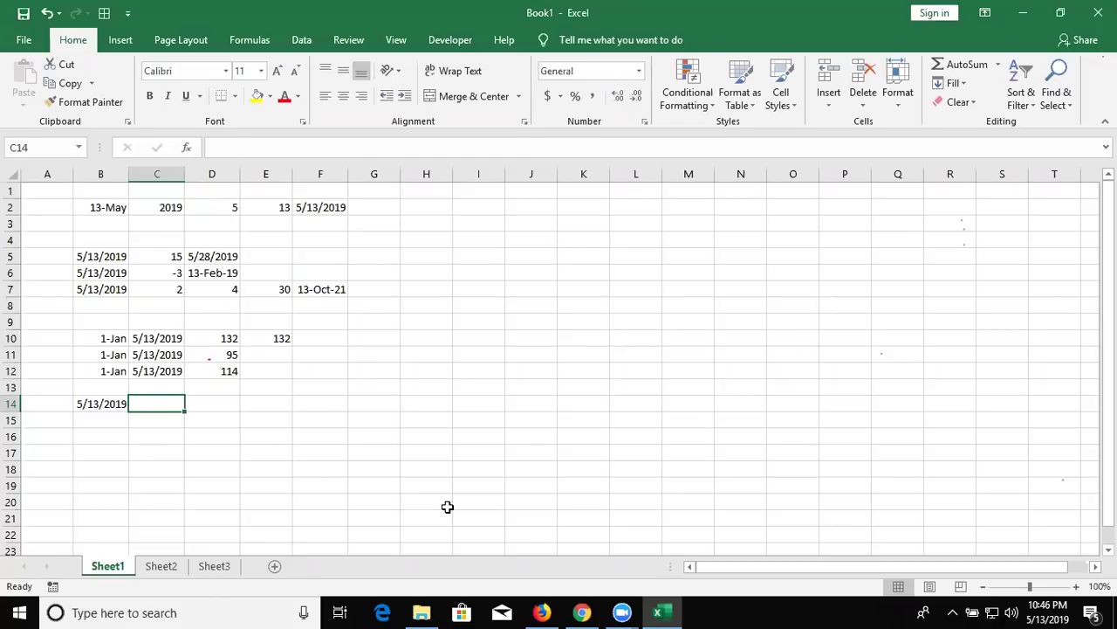
text(15)
key(Tab)
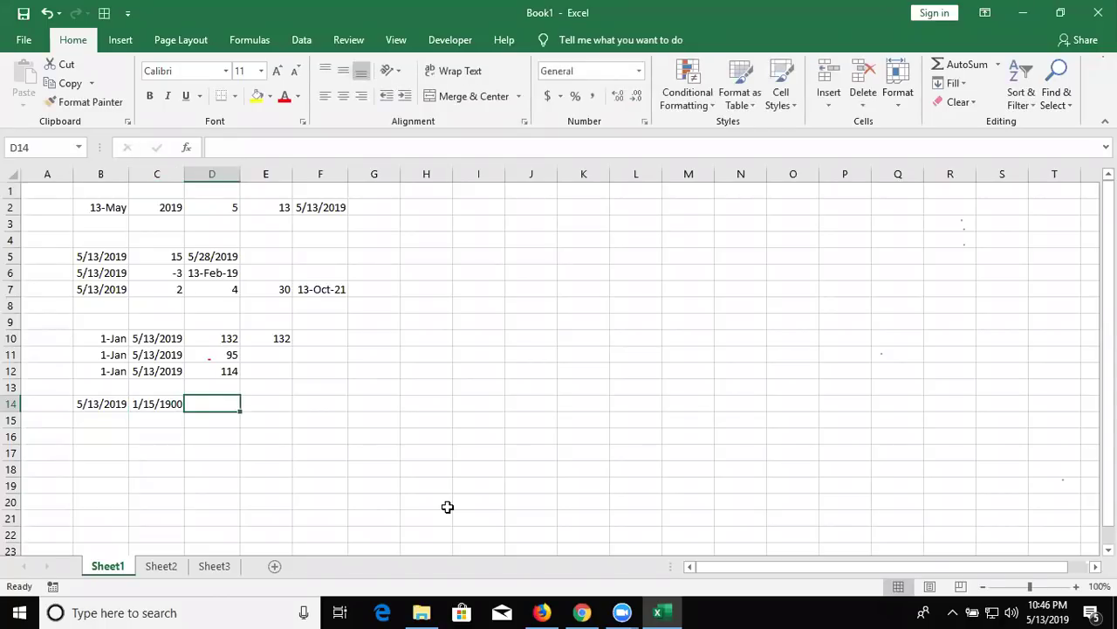
key(Left)
key(ctrl+shift+asciitilde)
key(Right)
Enter =WORKDAY(B14,C14,H1:H15) in D14
text(=)
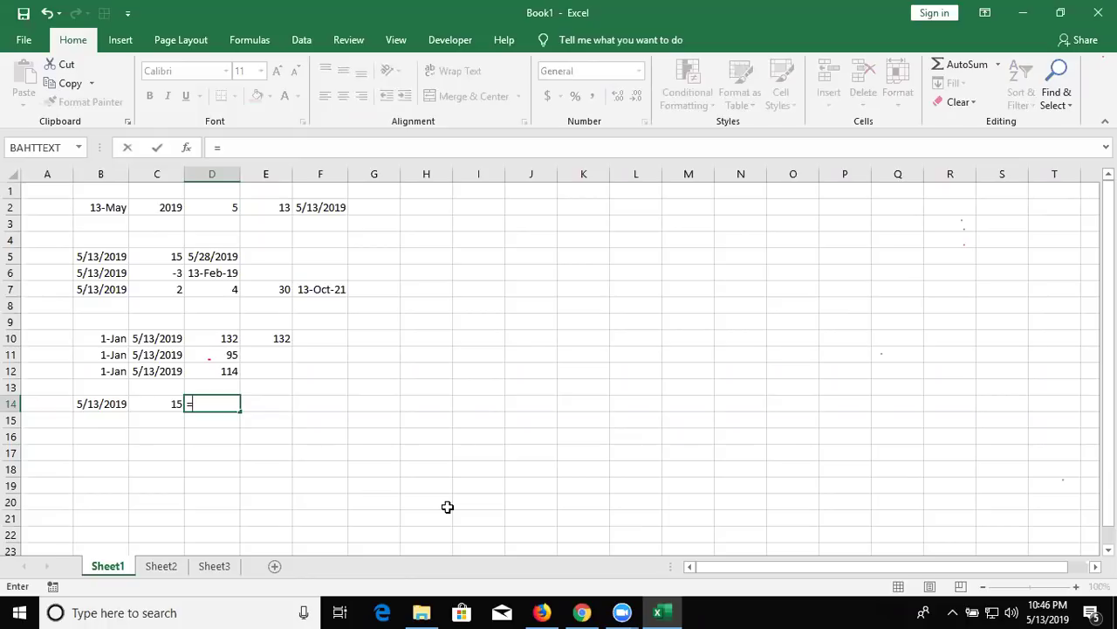
text(w)
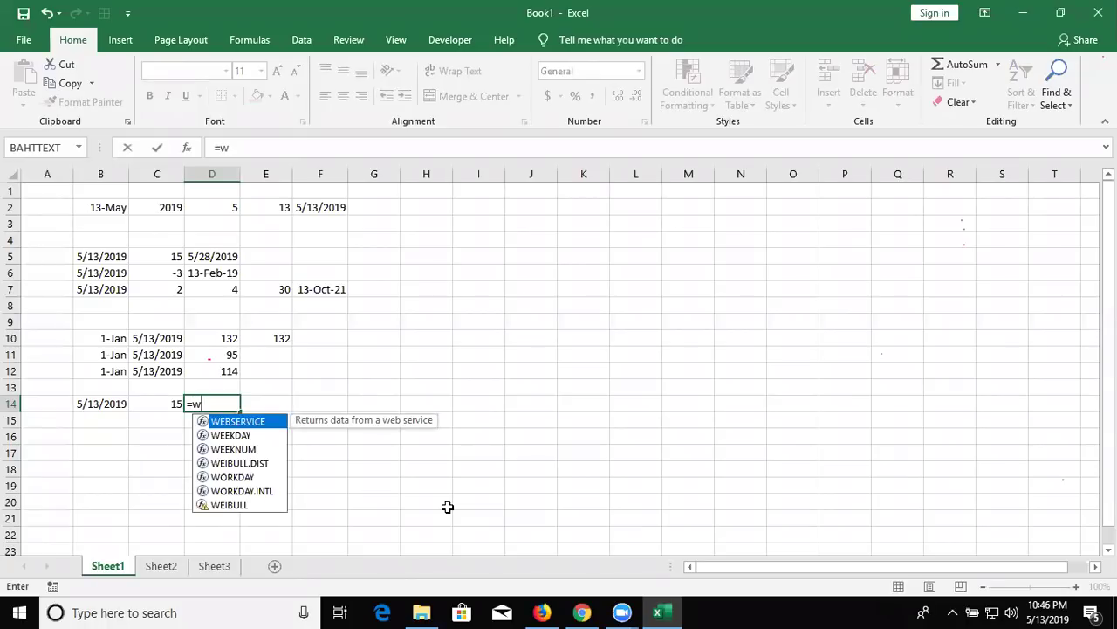
text(o)
key(Tab)
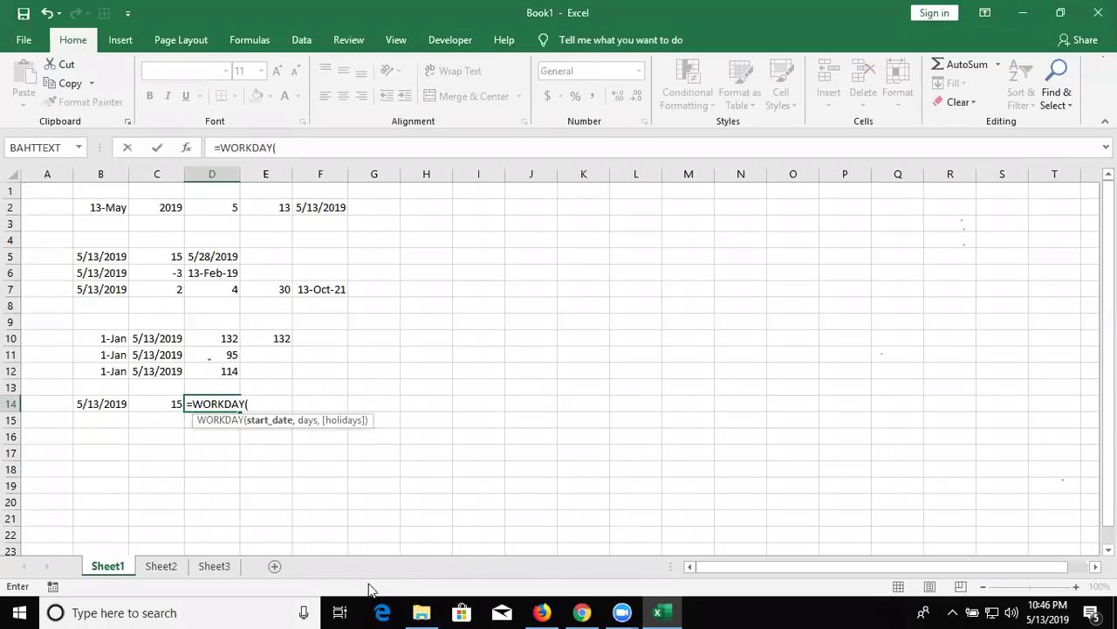
click(103, 404)
text(,)
click(145, 406)
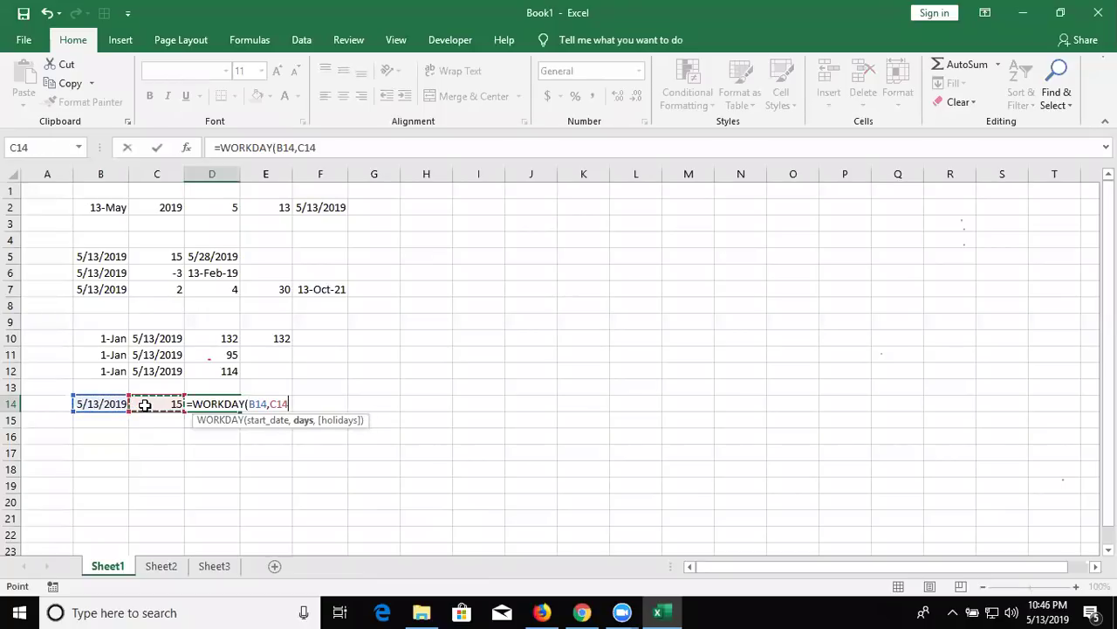
text(,)
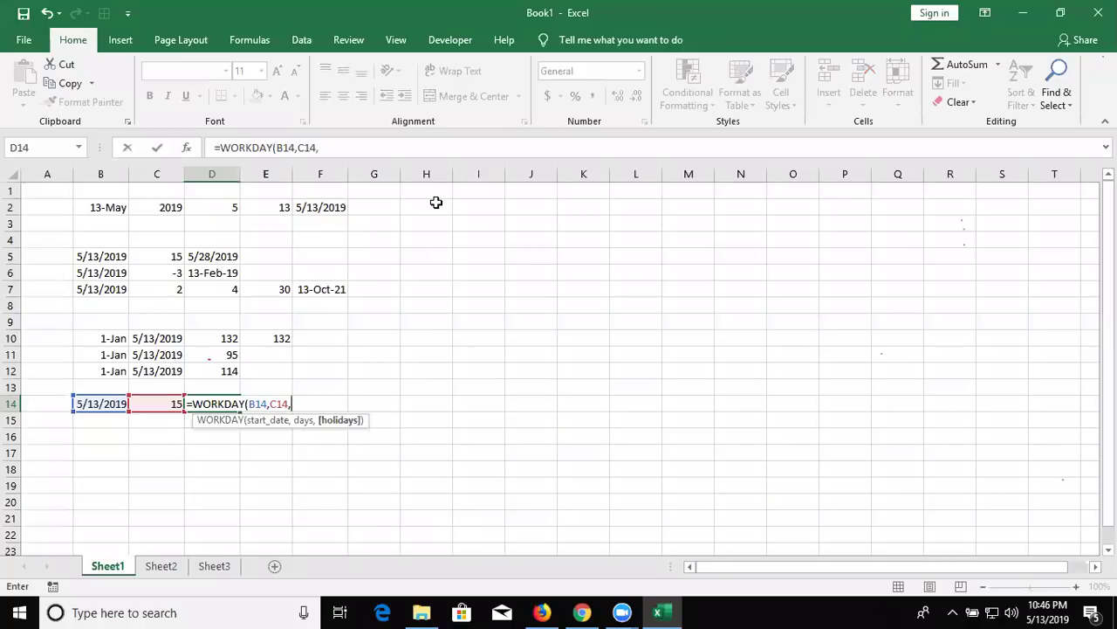
click(434, 194)
drag(435, 205, 451, 421)
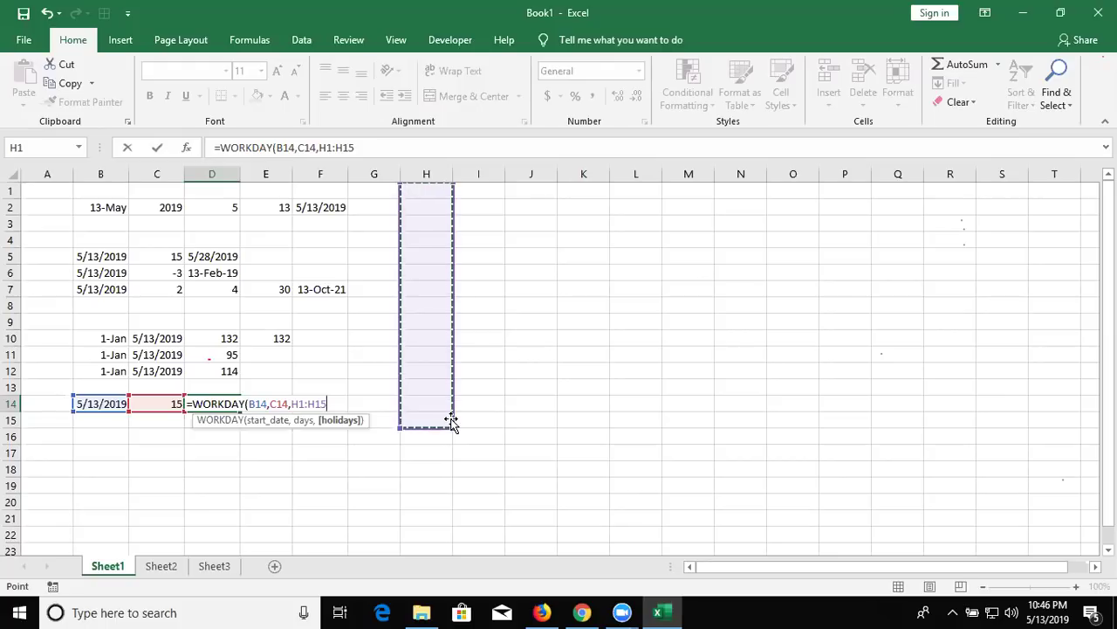
text())
key(Return)
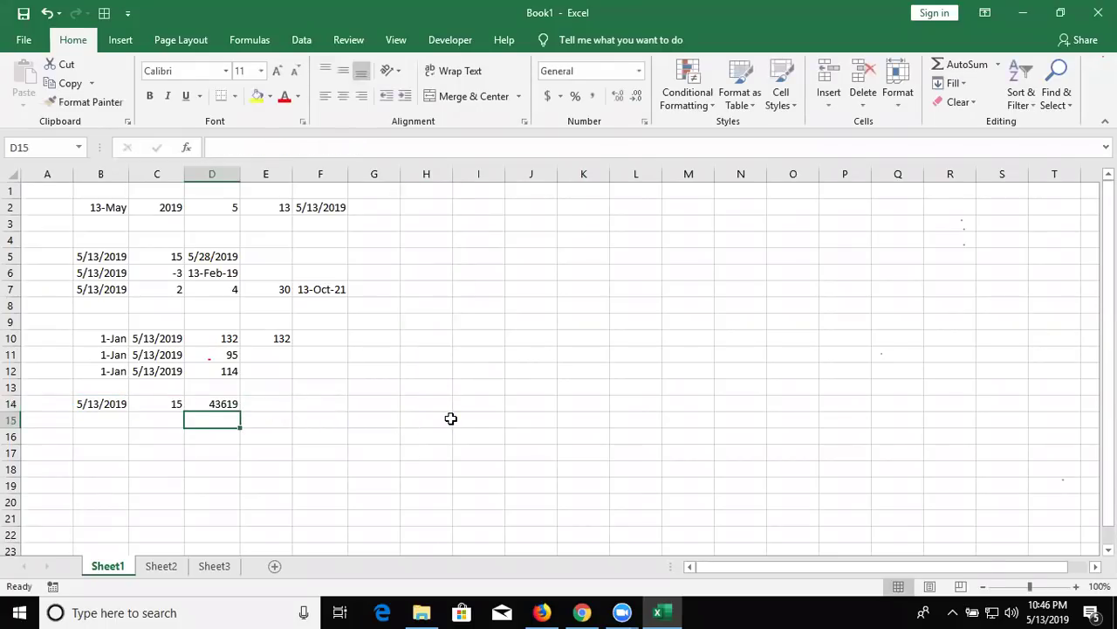
Format D14's result as a date, showing 3-Jun-19
key(Up)
key(ctrl+shift+4)
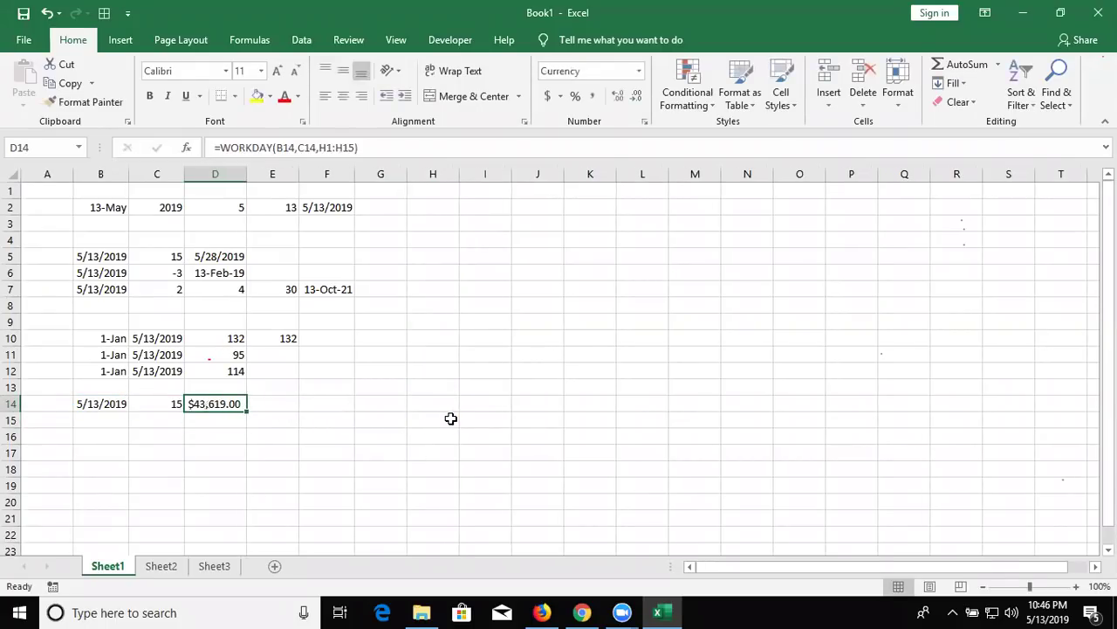
key(ctrl+shift+3)
key(Left)
key(Left)
key(shift+Right)
Start a WORKDAY.INTL formula in E14 with B14 as start and C14 as days
key(Right)
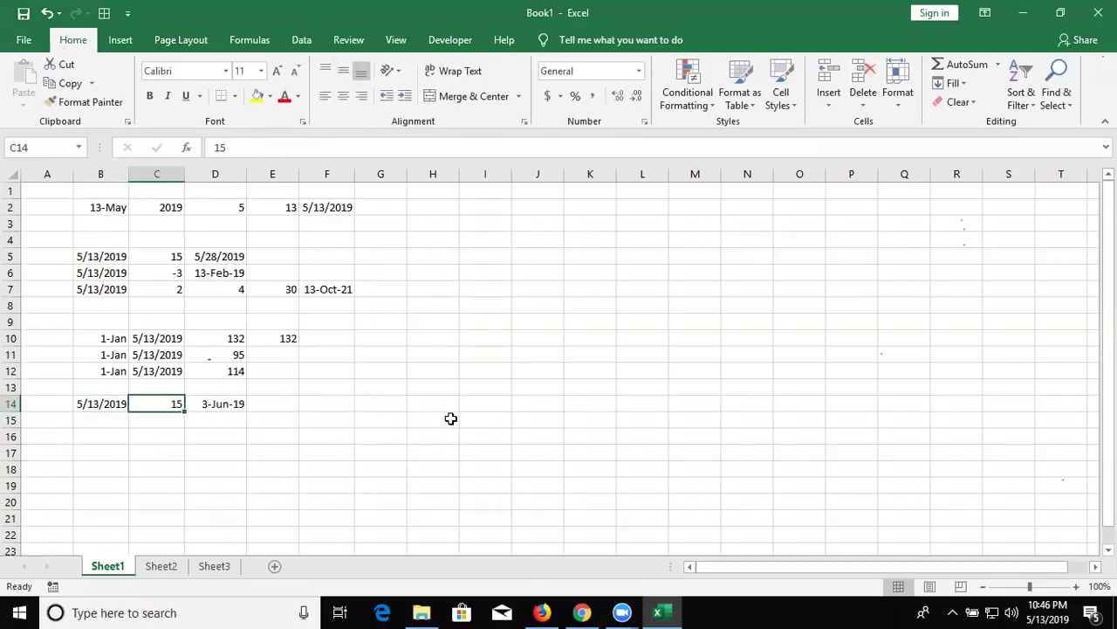
key(Right)
key(Right)
text(=wo)
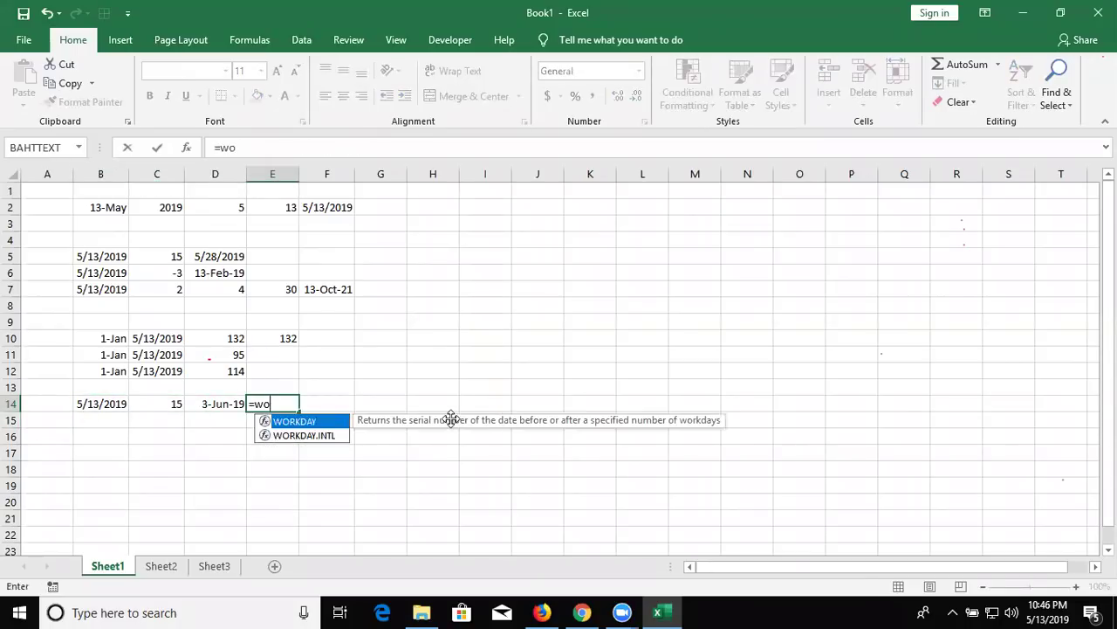
key(Down)
key(Tab)
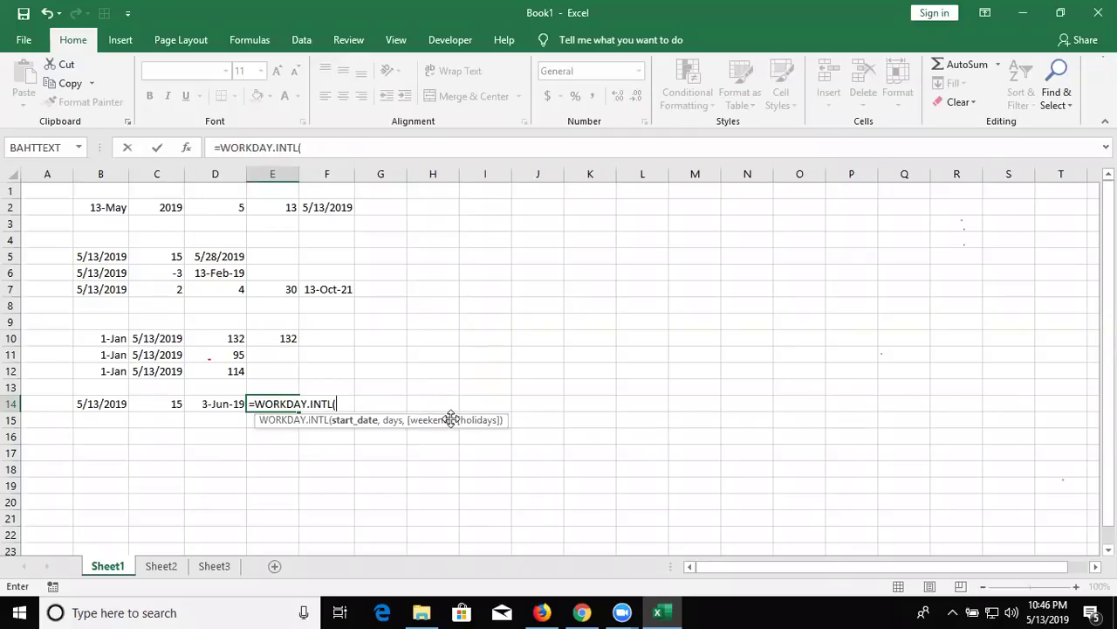
click(102, 400)
text(,)
click(148, 403)
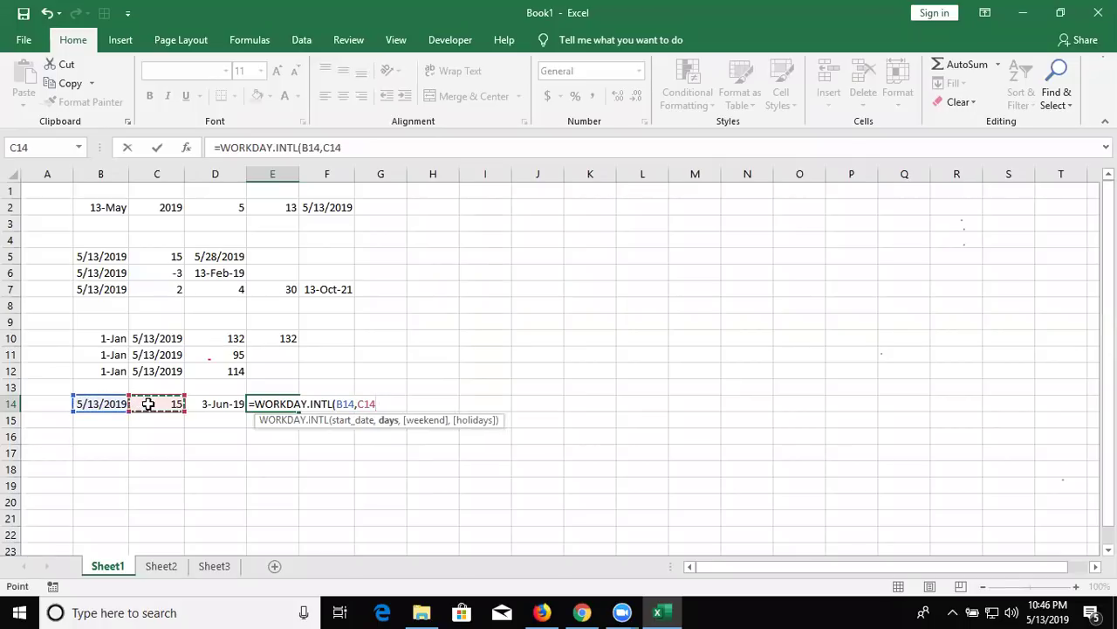
text(,)
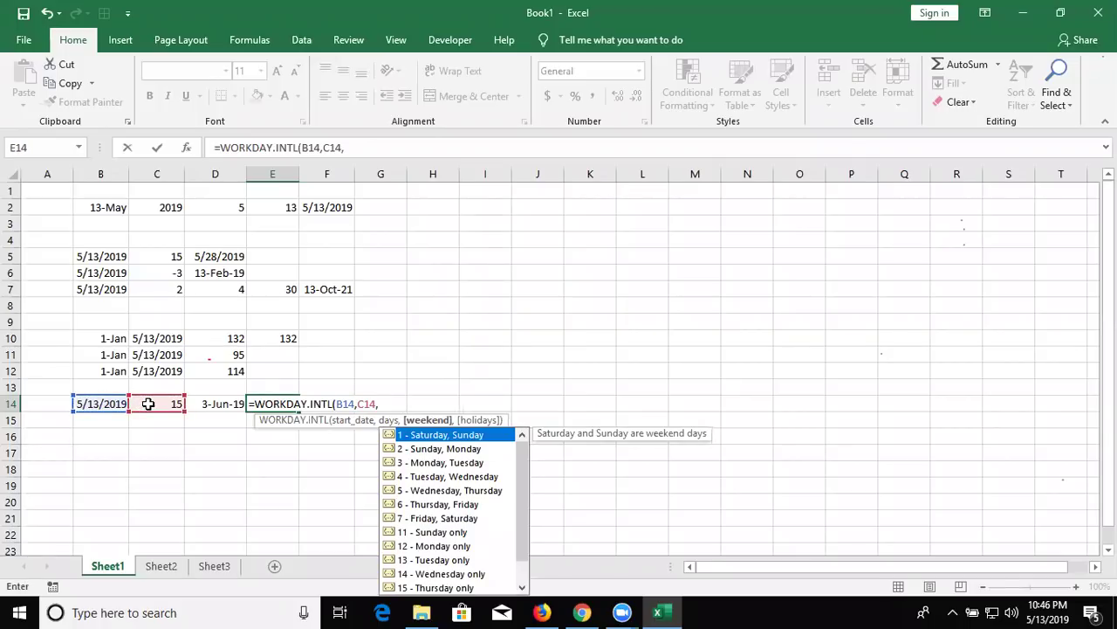
Add weekend code 11 and holidays H1:H19, formatting E14 as the date 30-May-19
key(Down)
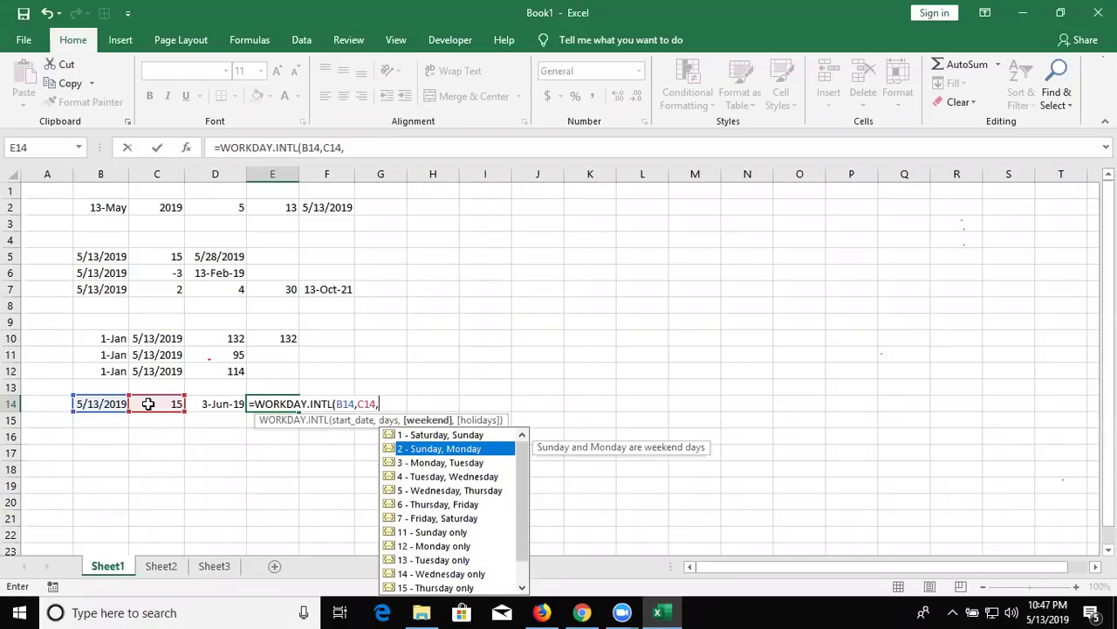
key(Down)
key(Down)
key(Down)
key(Down)
key(Down)
key(Down)
key(Escape)
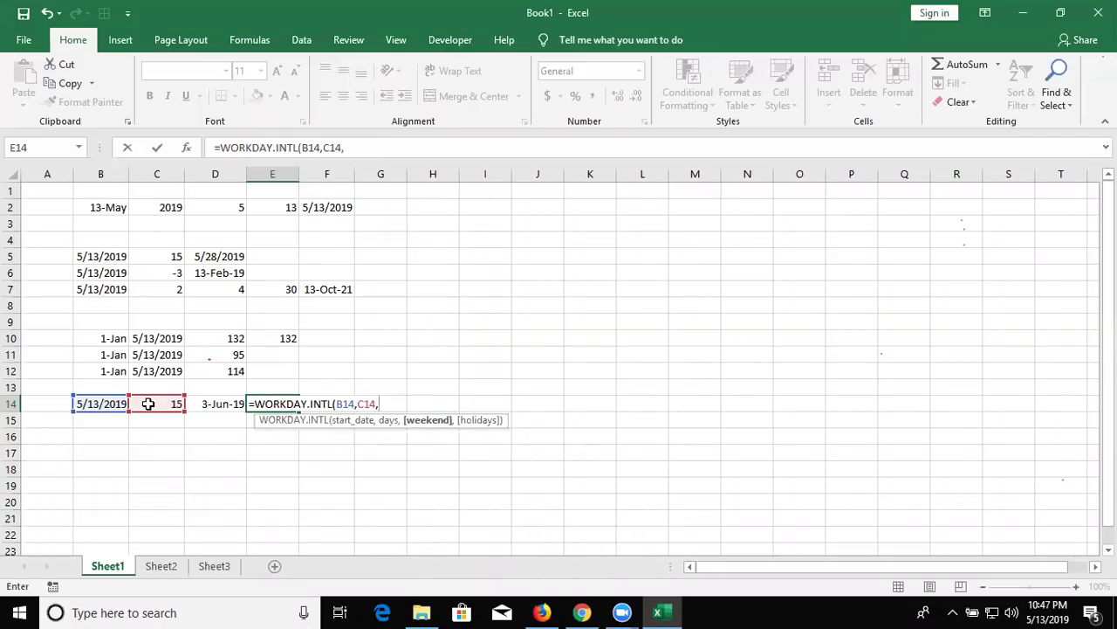
key(BackSpace)
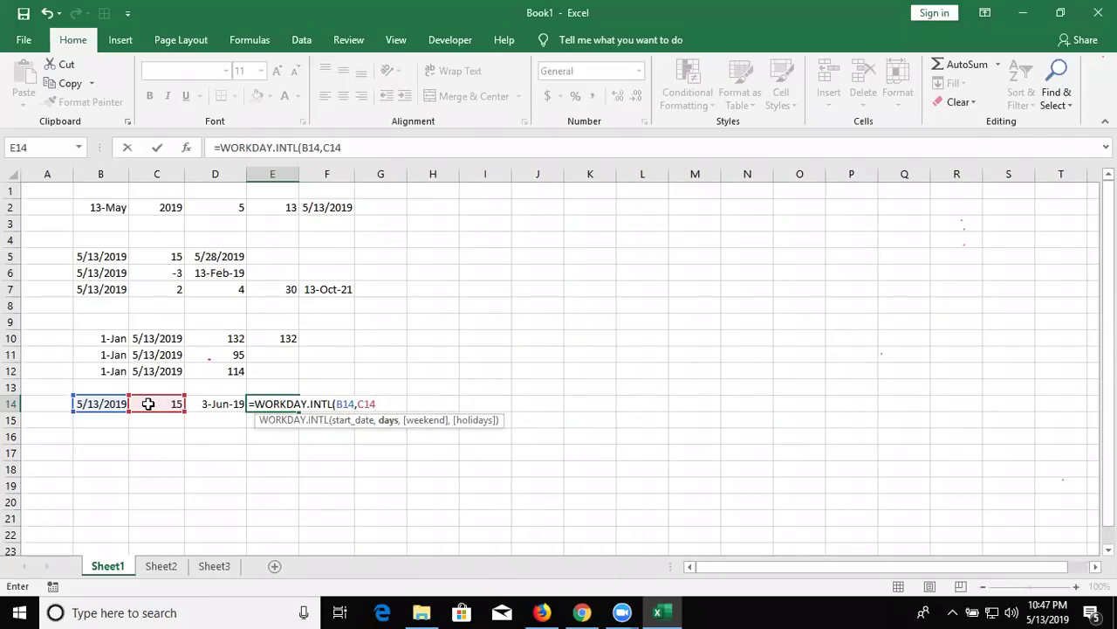
text(,11)
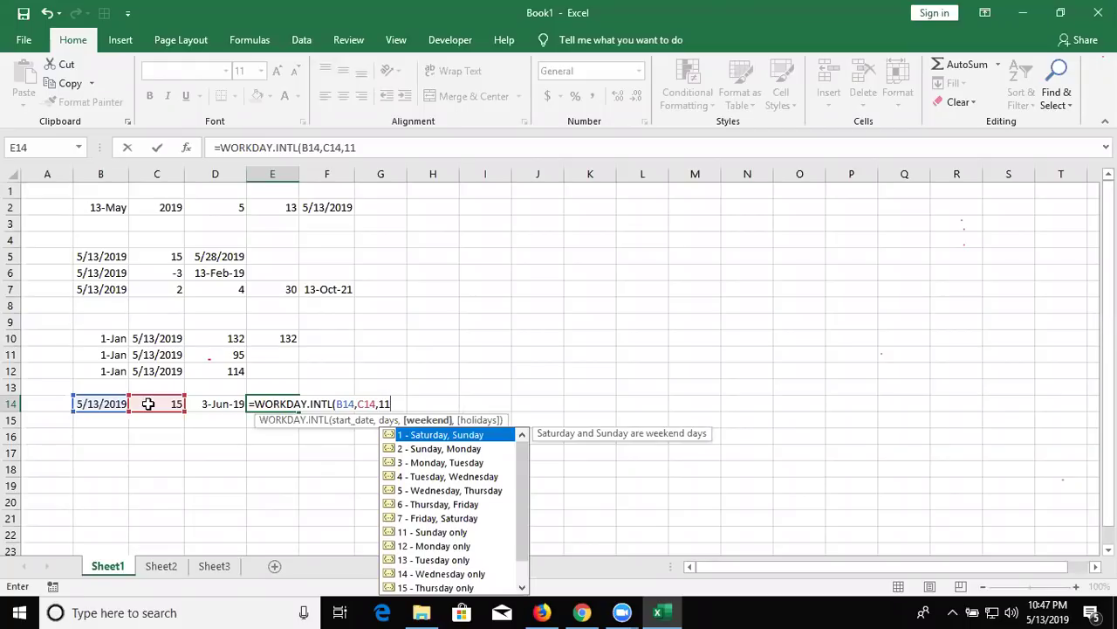
text(,)
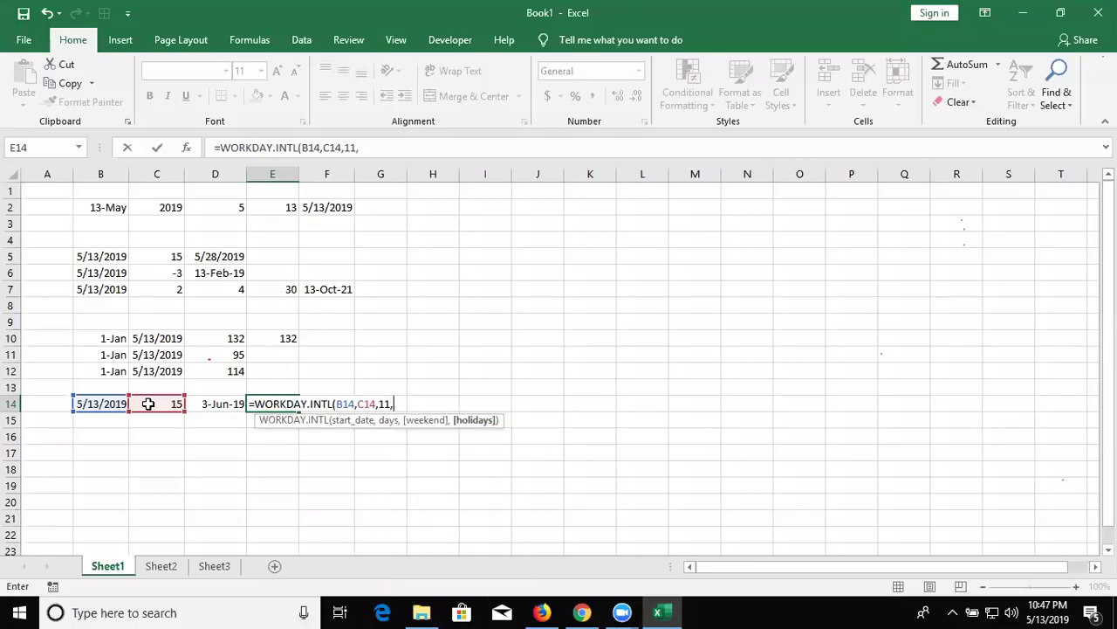
click(450, 200)
drag(449, 200, 447, 479)
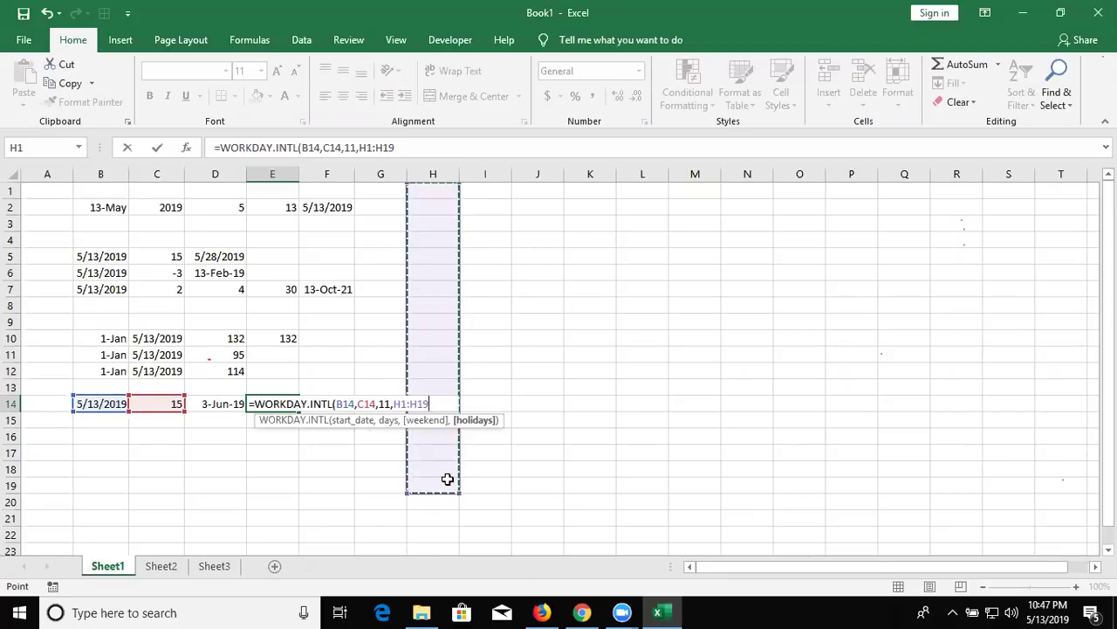
key(Return)
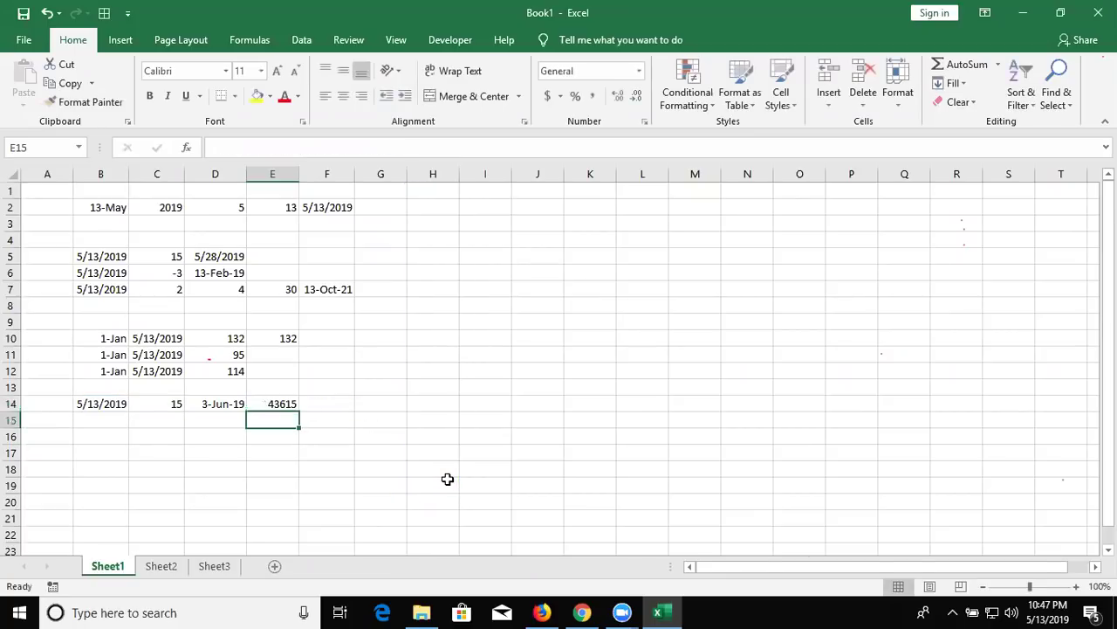
key(Up)
key(ctrl+shift+3)
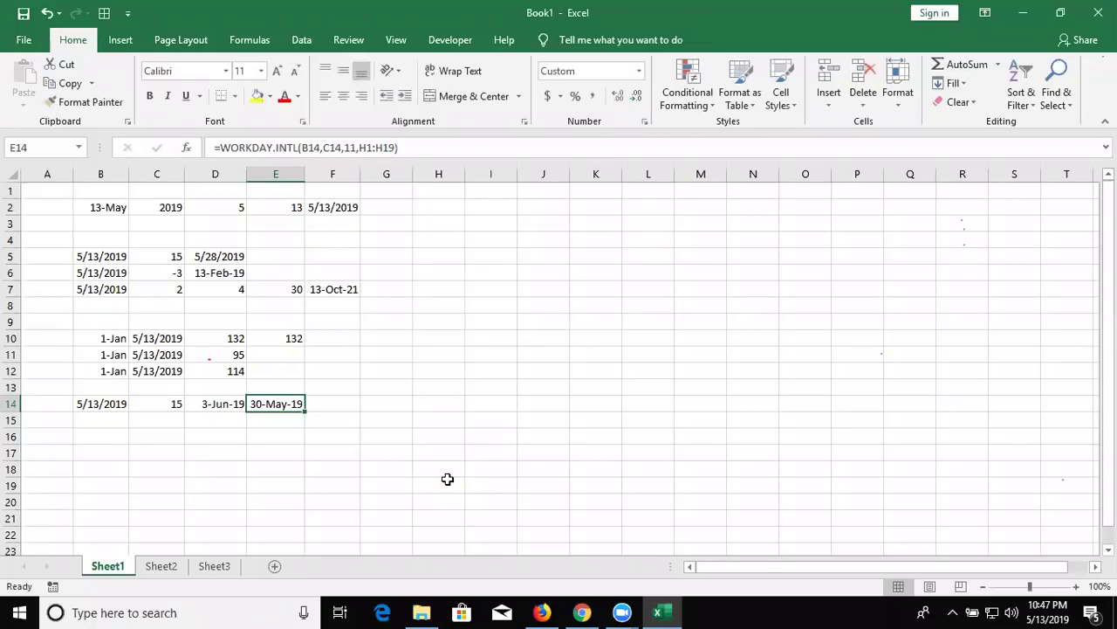
key(Down)
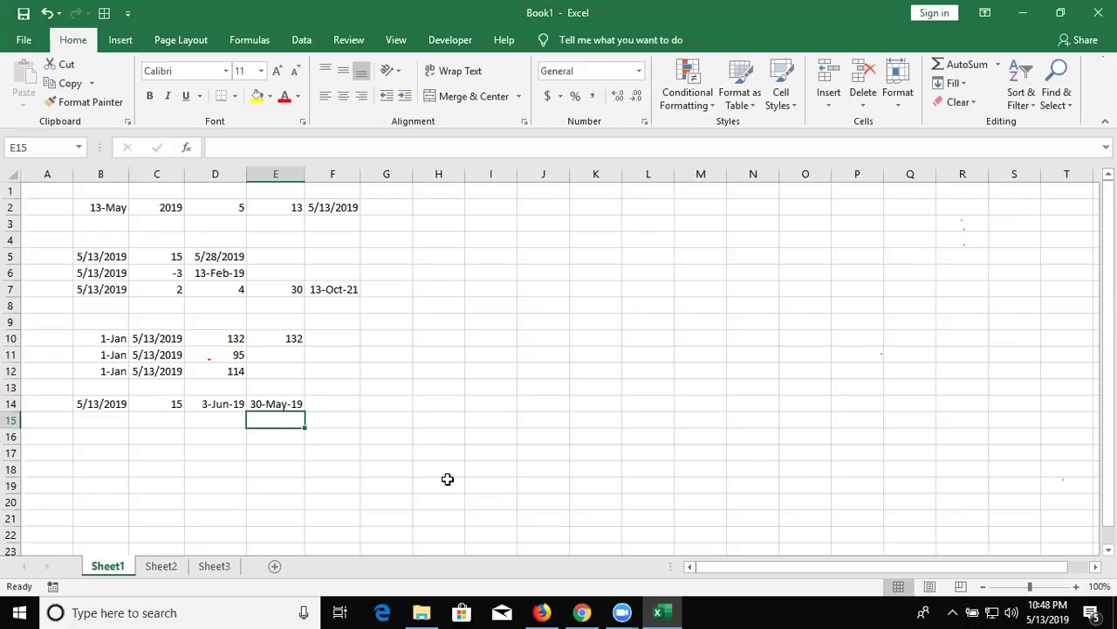
key(Down)
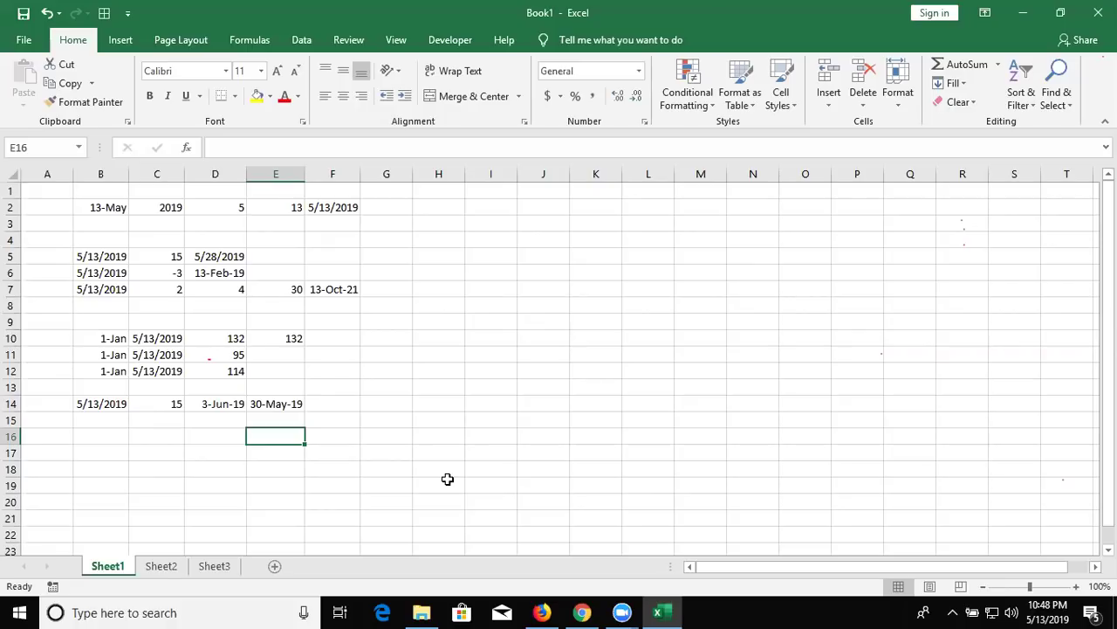
Enter 8/1 in I2 and fill the dates down to 12-Aug in I13
click(498, 202)
text(8/1)
key(Return)
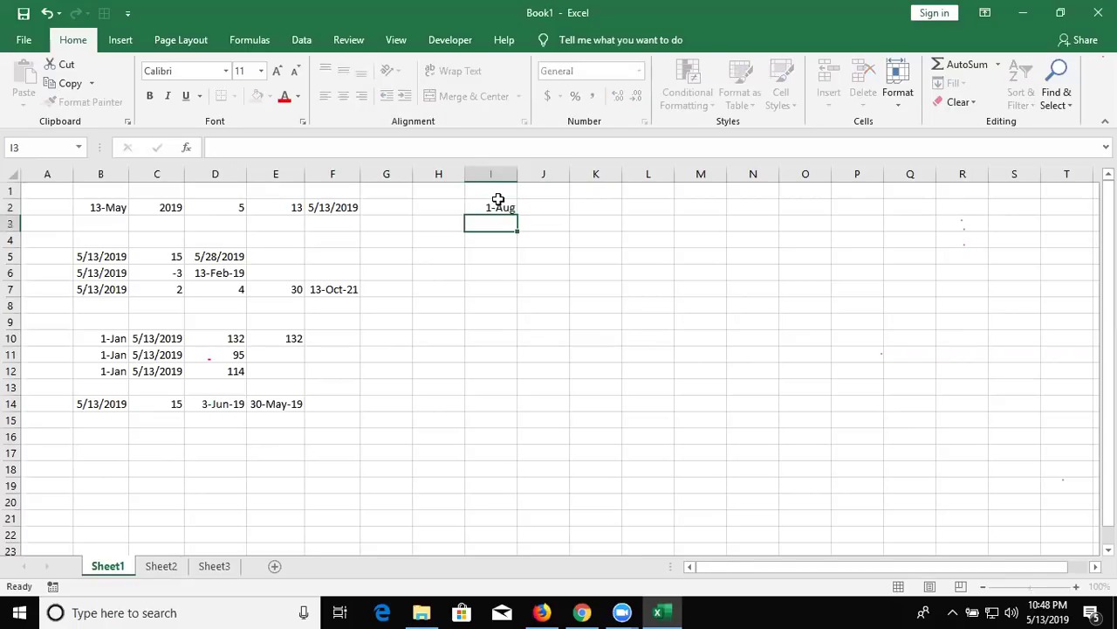
click(507, 210)
drag(517, 214, 517, 393)
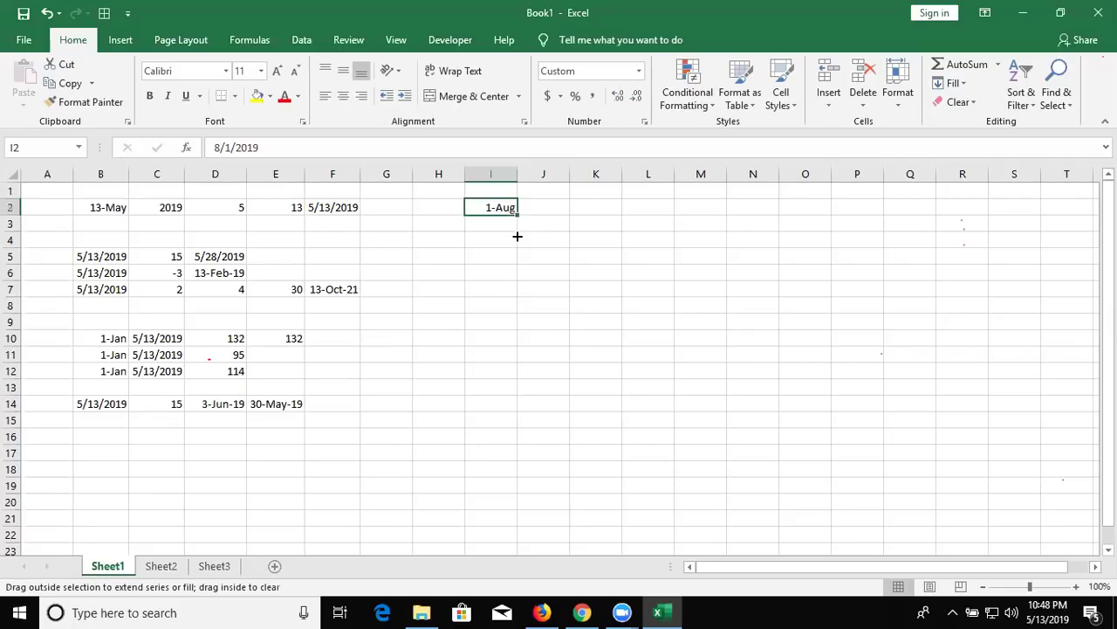
Enter =MAX(I2:I13) in K2 and =MIN(I2:I13) in L2
click(579, 201)
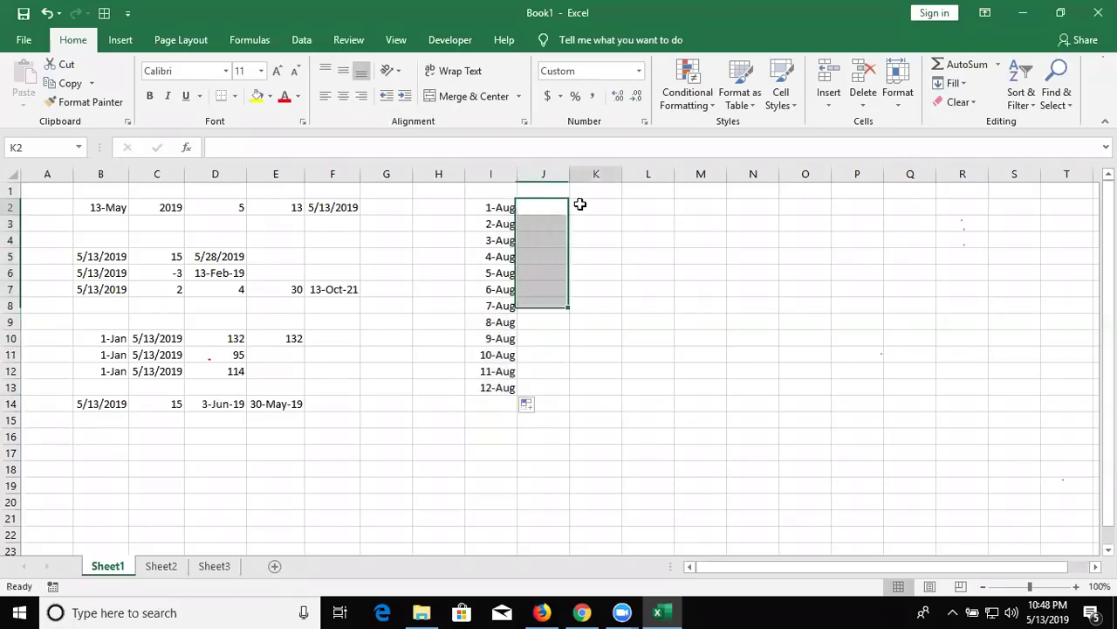
text(=MAX()
drag(509, 206, 500, 390)
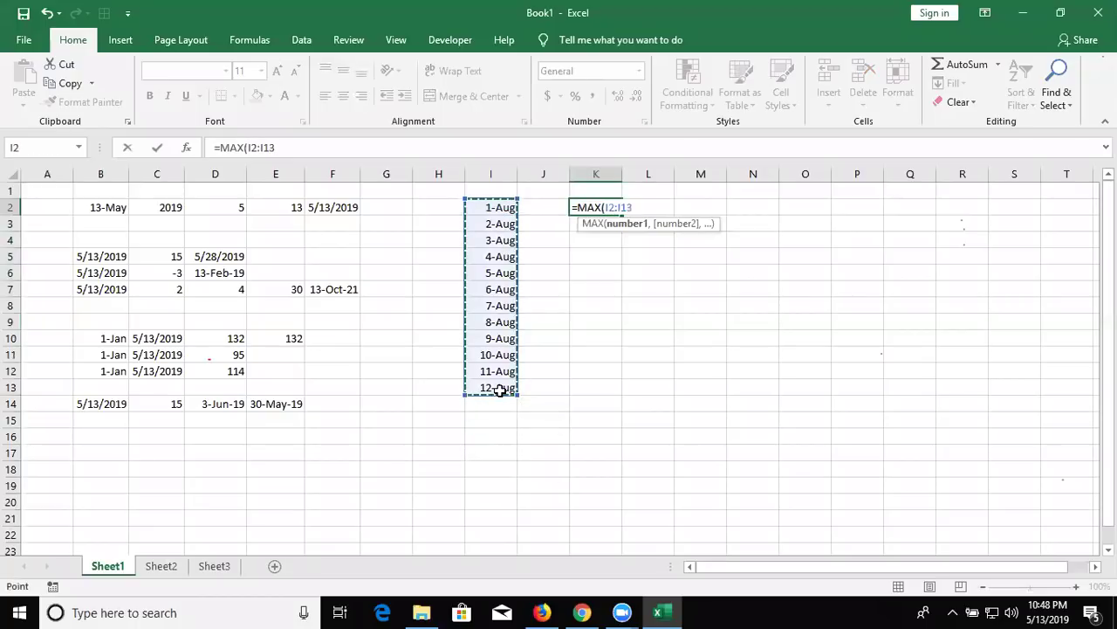
key(ctrl+Return)
key(Right)
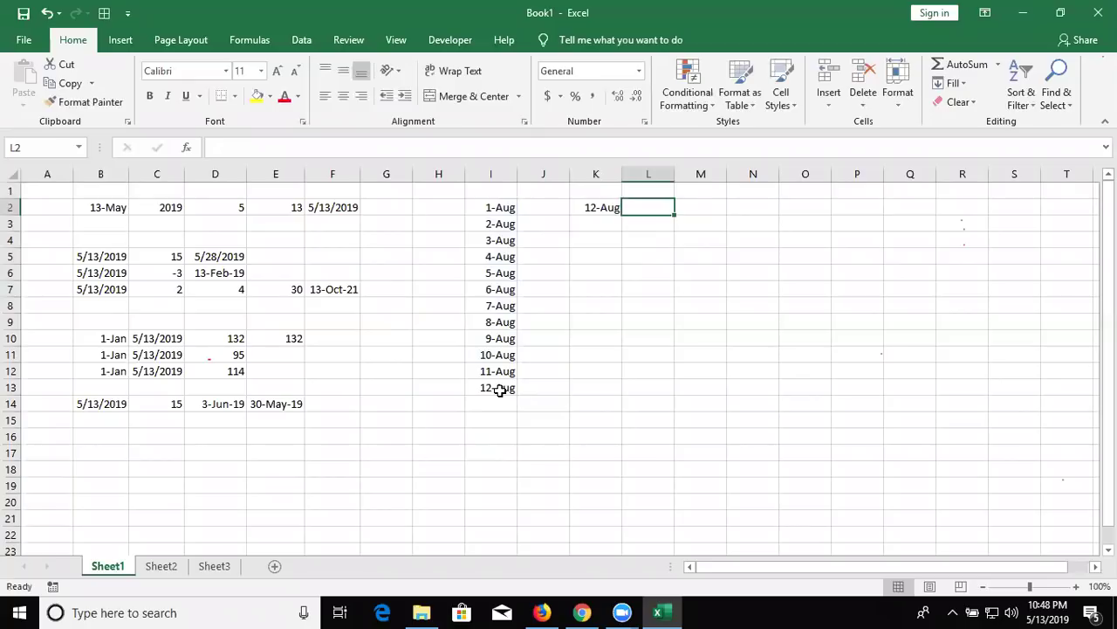
text(=MIN()
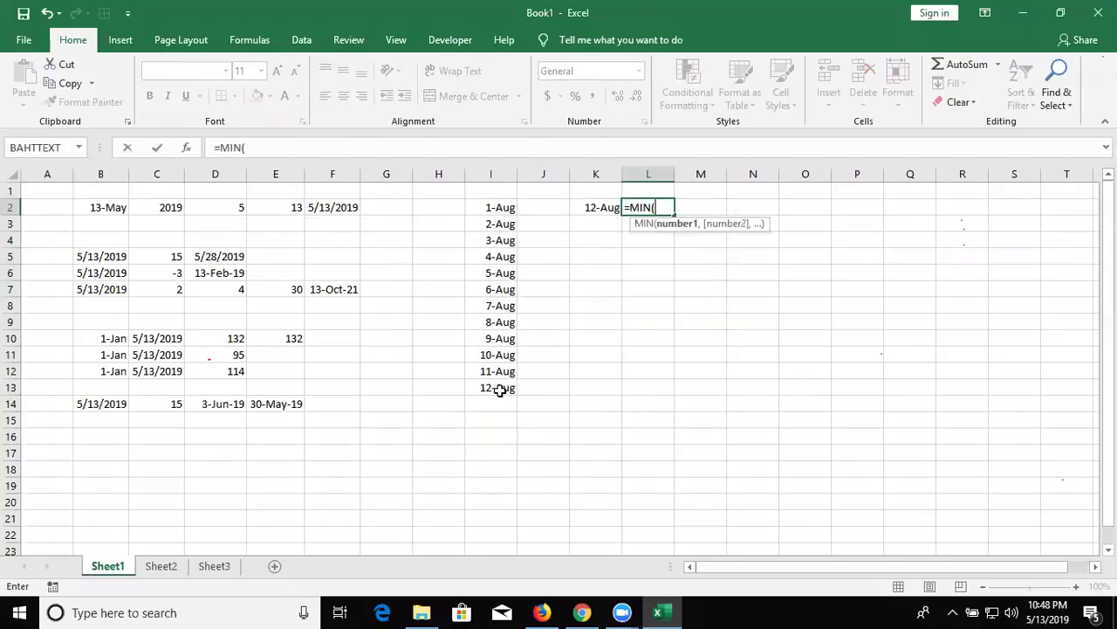
drag(497, 207, 489, 381)
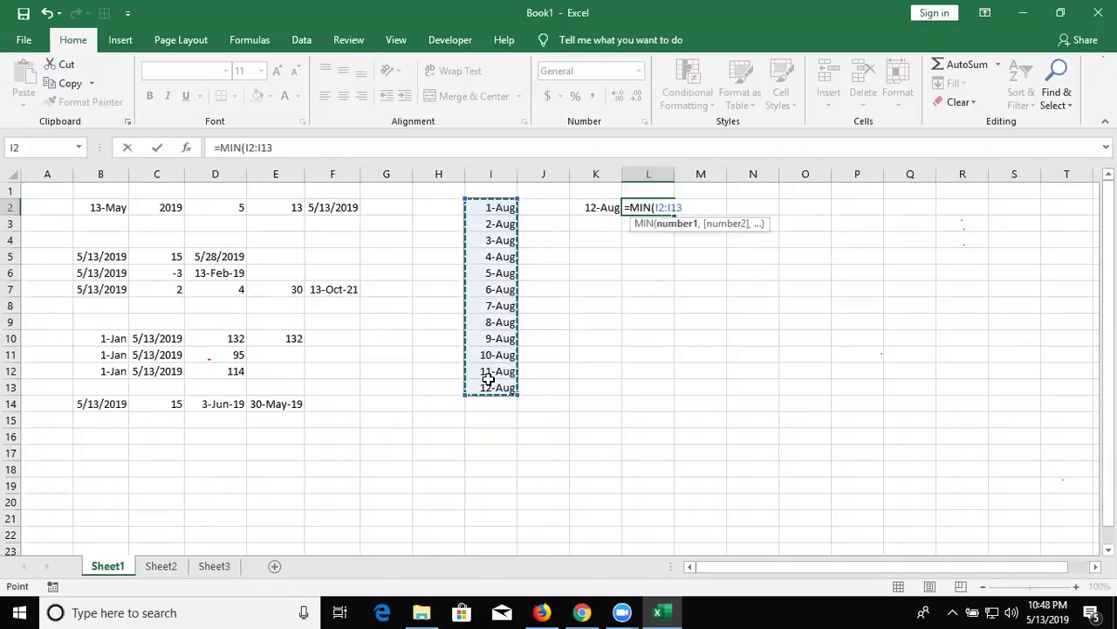
key(Return)
Enter ranks 1 and 2 in K4 and K5
key(Left)
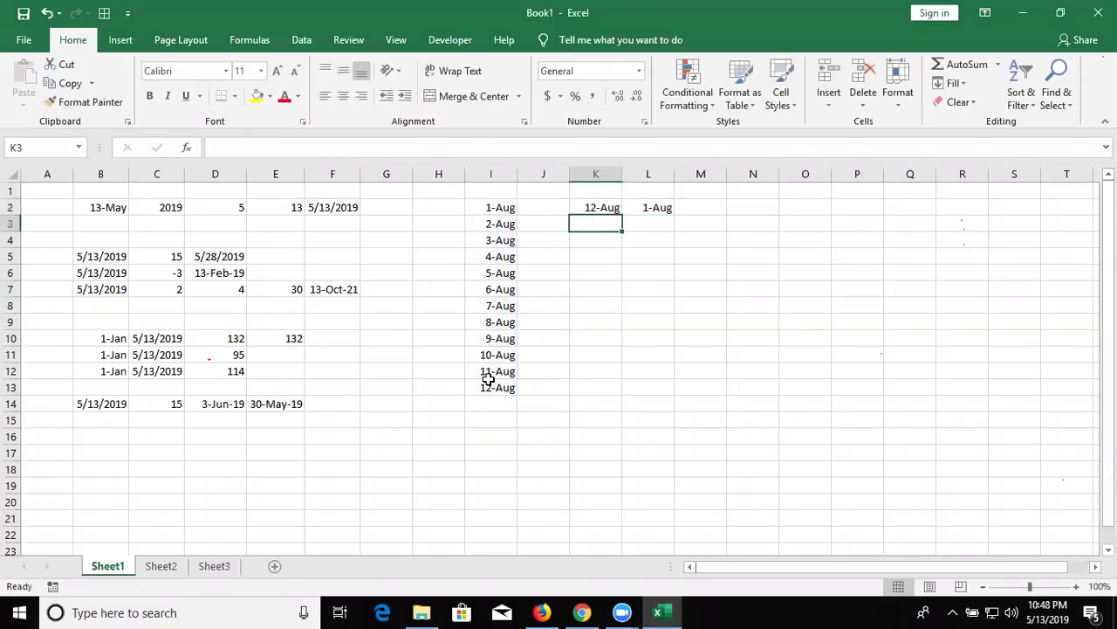
key(Down)
text(1)
key(Return)
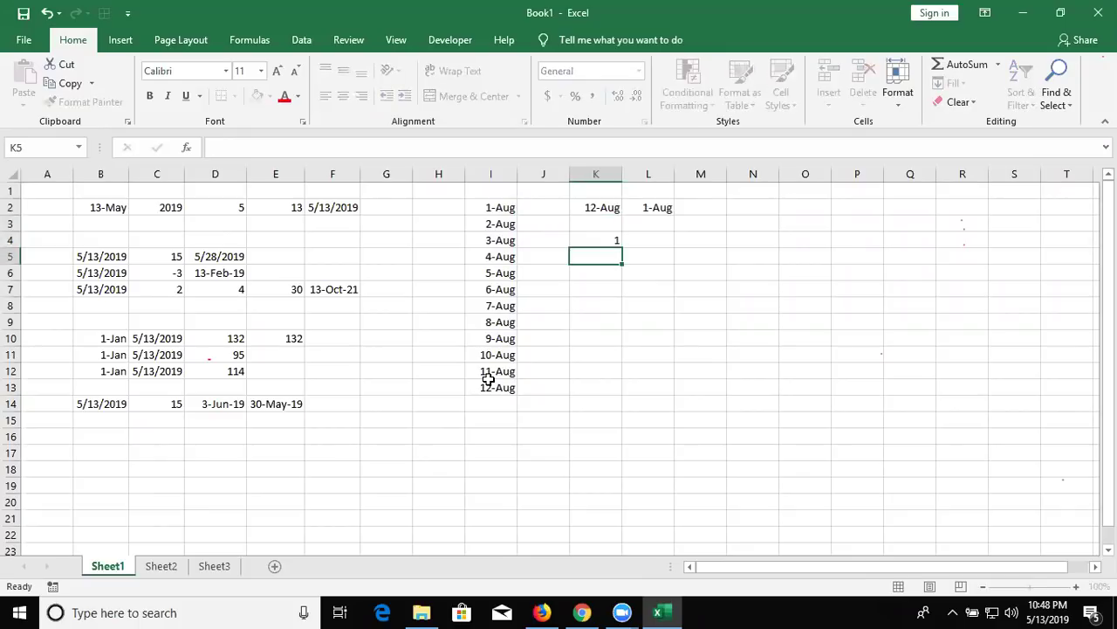
text(2)
key(Right)
key(Up)
Enter =LARGE(I2:I13,K4) in L4 for the largest August date
text(=LARGE()
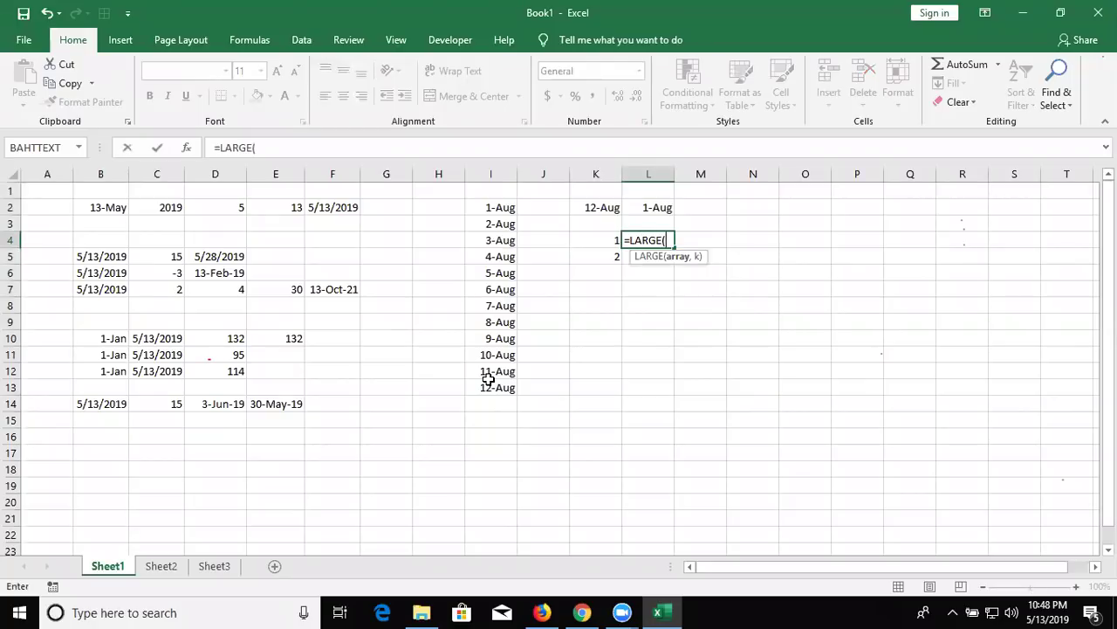
click(489, 205)
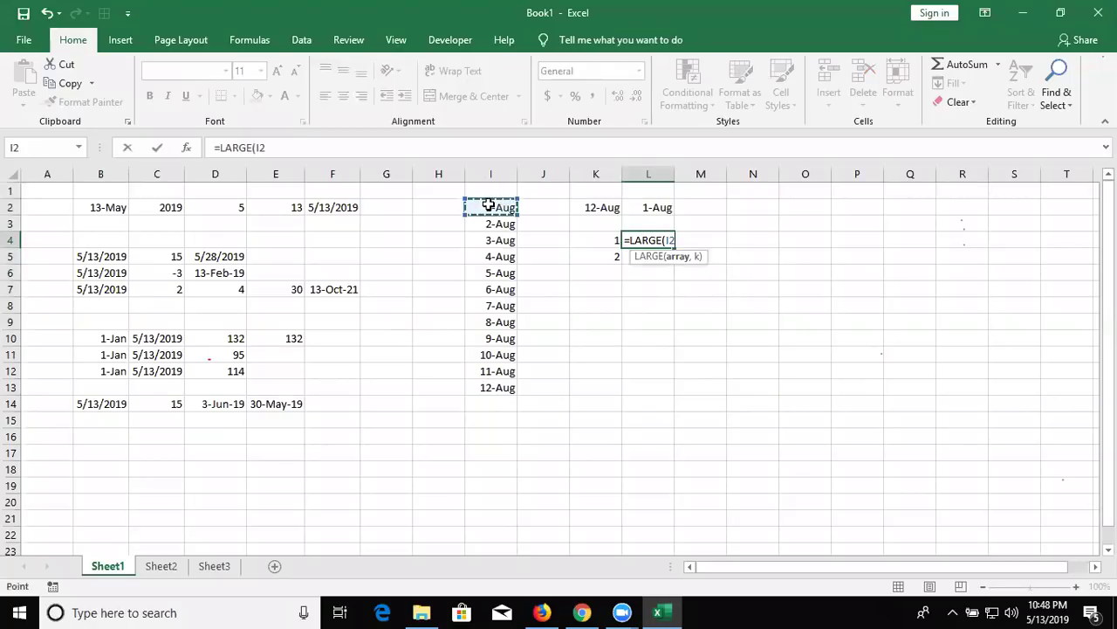
drag(489, 205, 478, 389)
text(,)
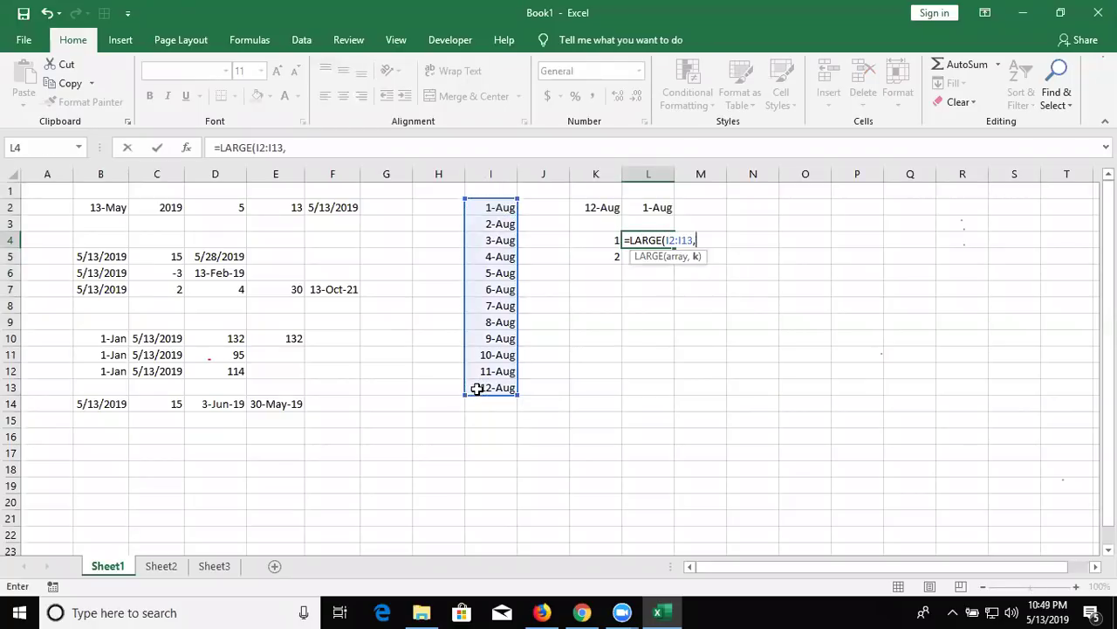
click(598, 236)
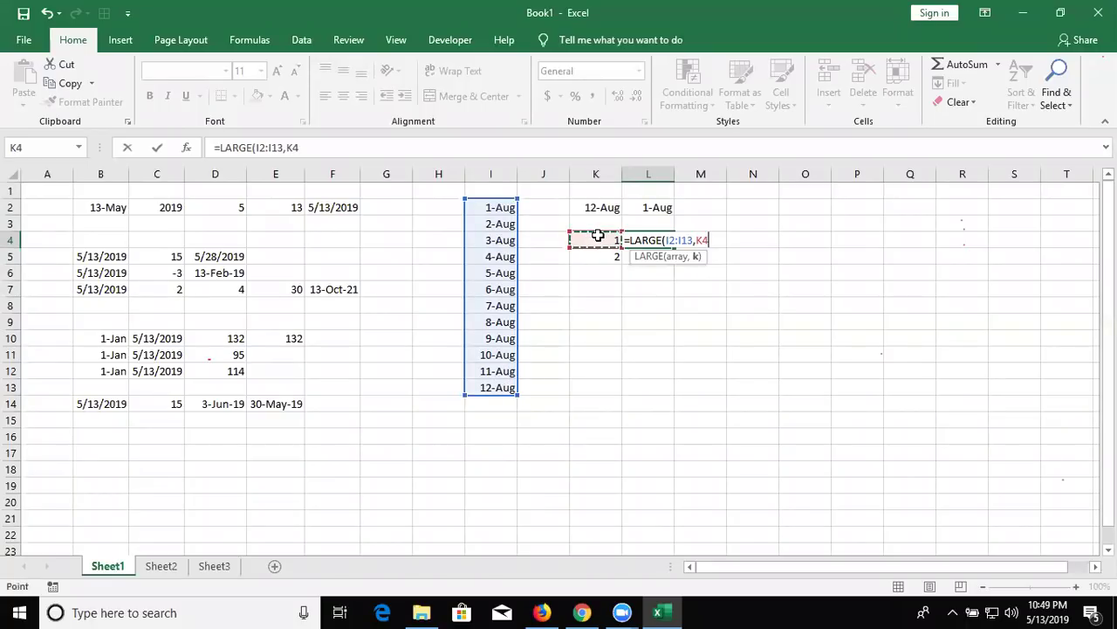
key(Return)
Enter =LARGE(I2:I13,K5) in L5 and format L4:L5 as dates (12-Aug-19, 11-Aug-19)
text(=)
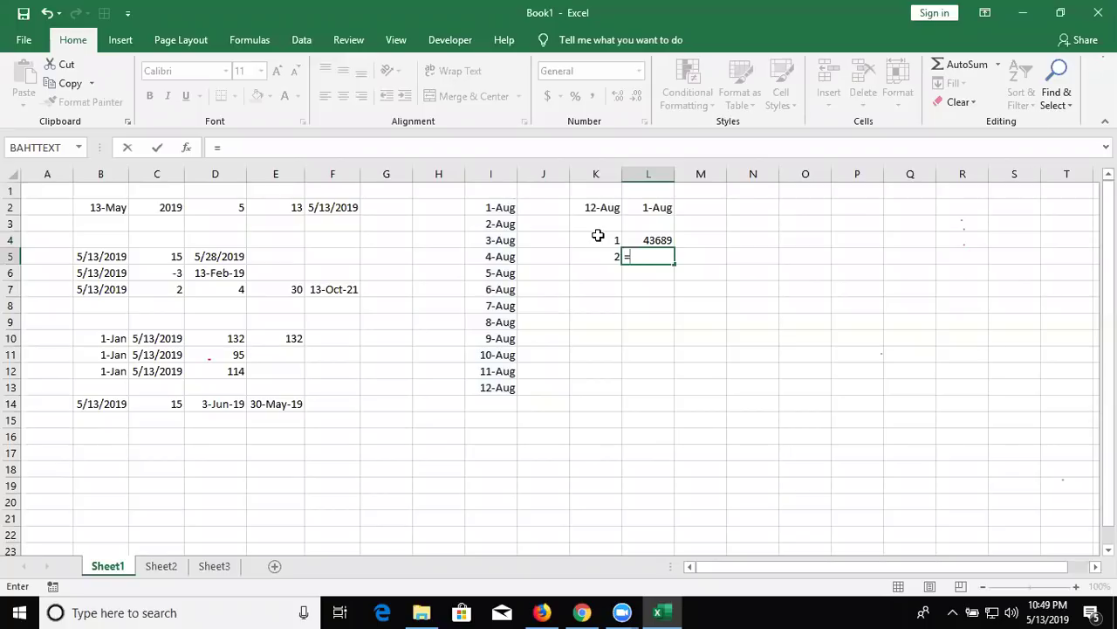
text(LA)
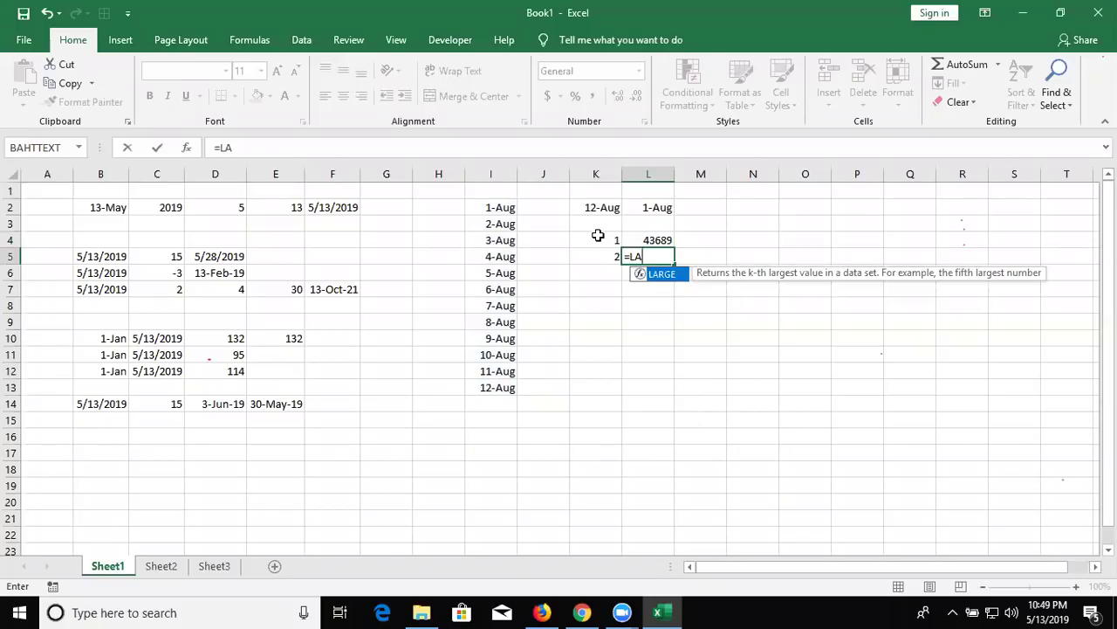
text(R)
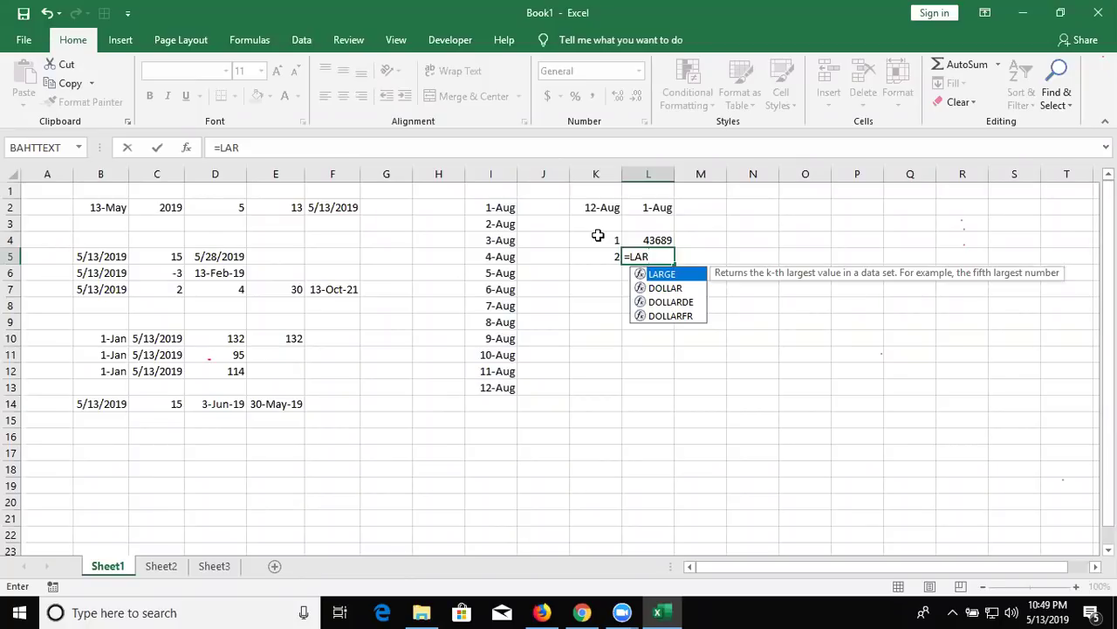
key(Tab)
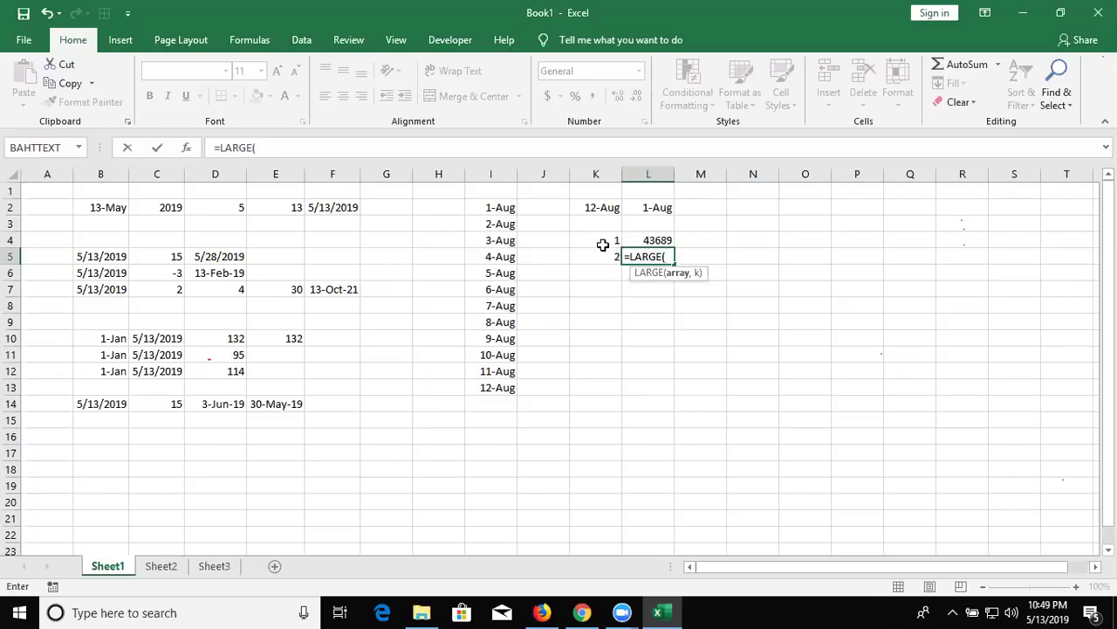
drag(505, 208, 490, 386)
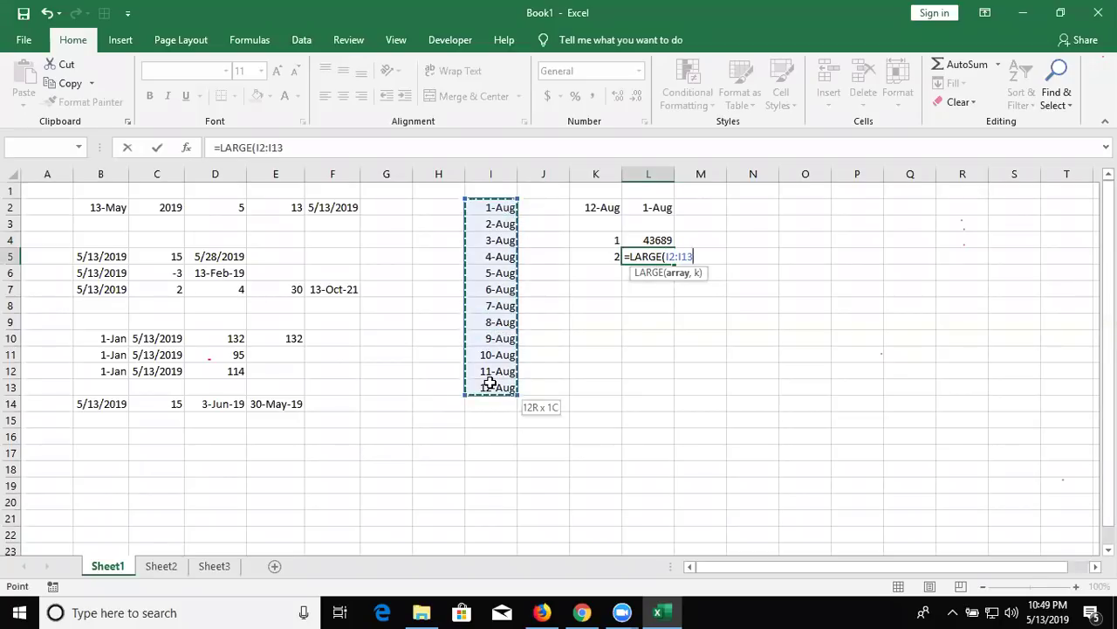
text(,)
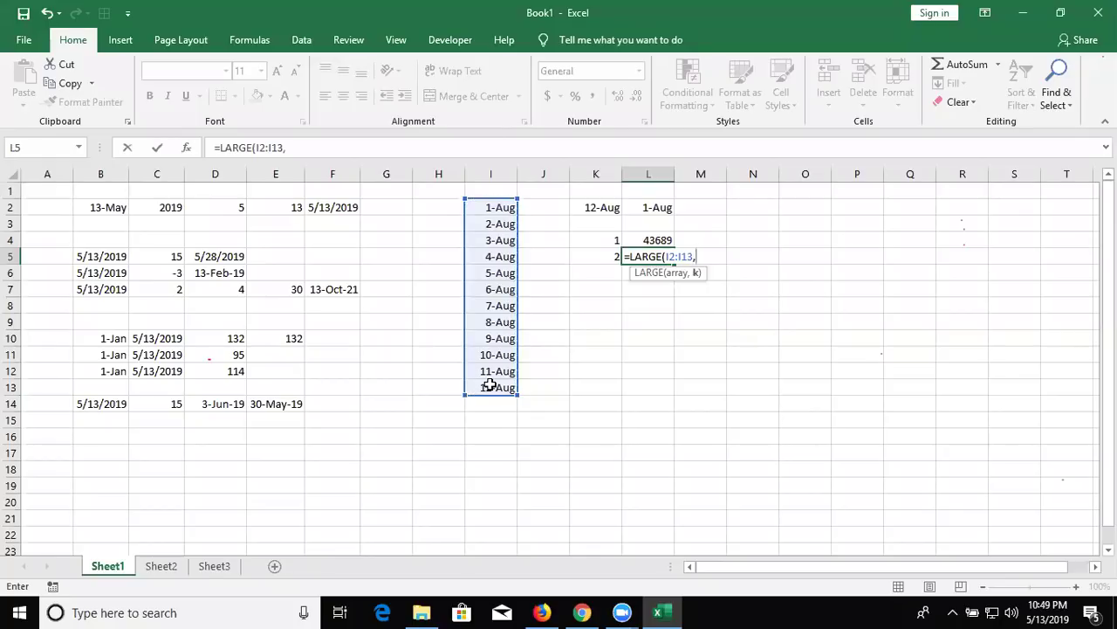
click(597, 258)
text())
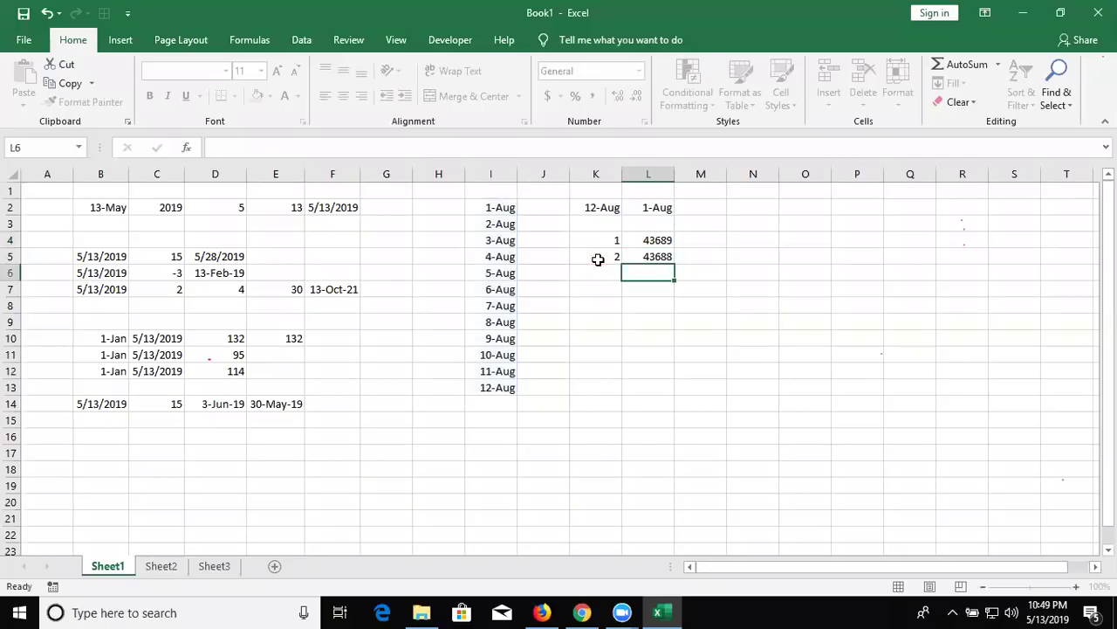
key(Return)
key(Up)
key(Up)
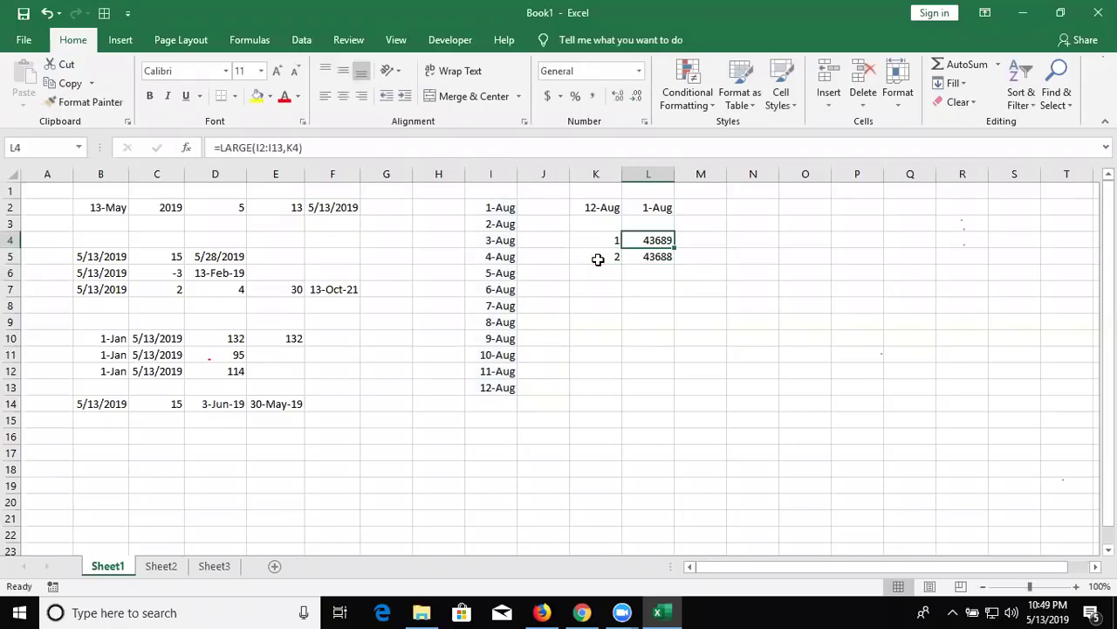
key(shift+Down)
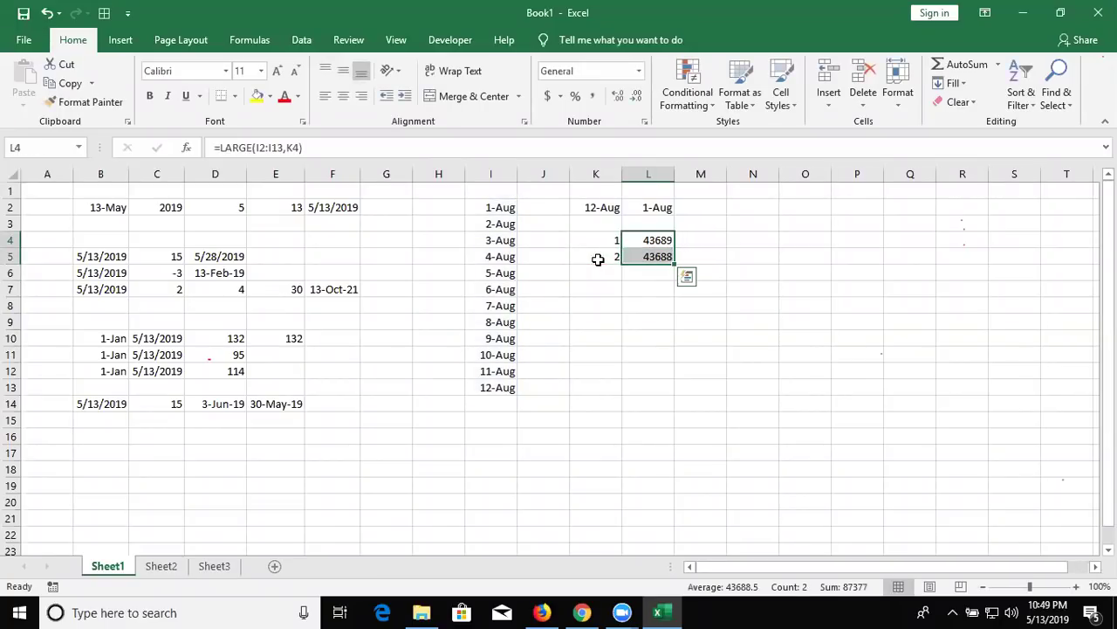
key(ctrl+shift+3)
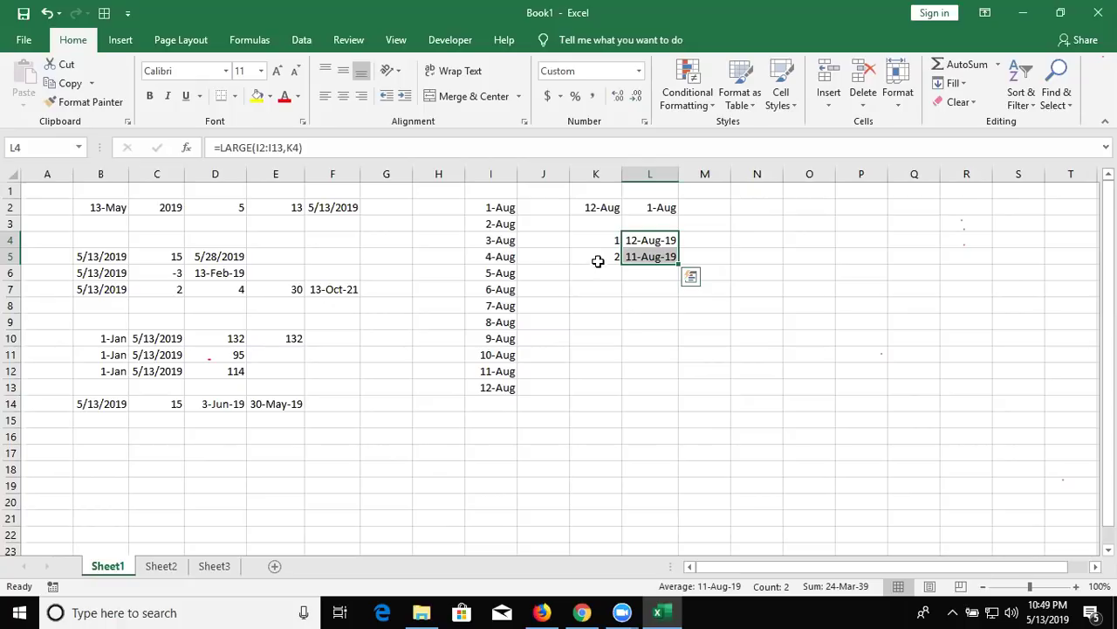
Enter today's date, 5/13/2019, in F16 with Ctrl+;
click(389, 480)
click(347, 431)
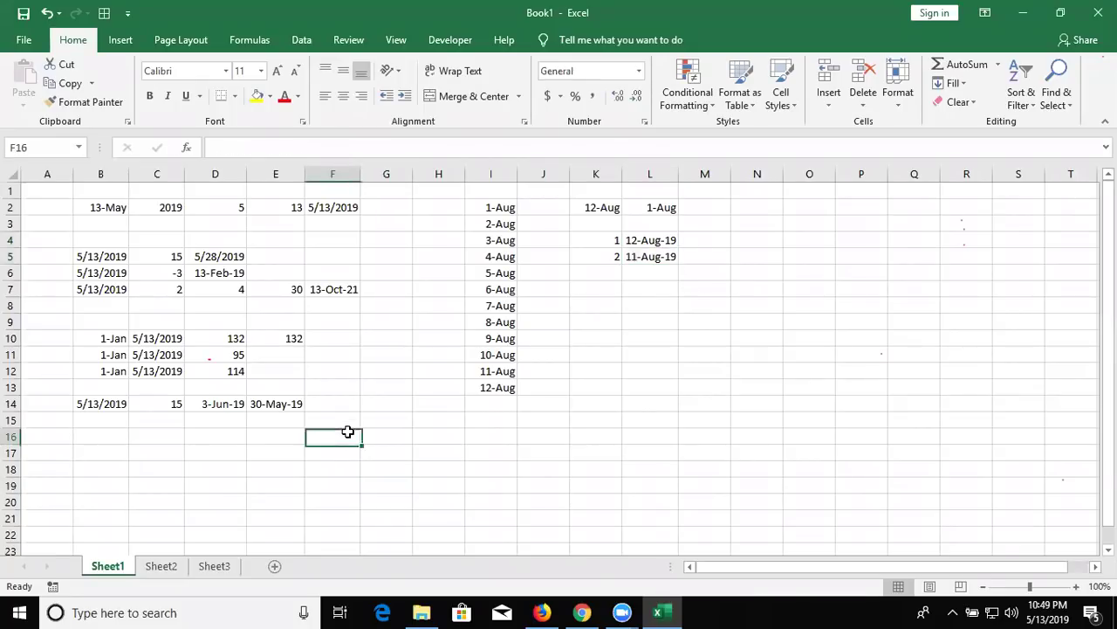
key(ctrl+semicolon)
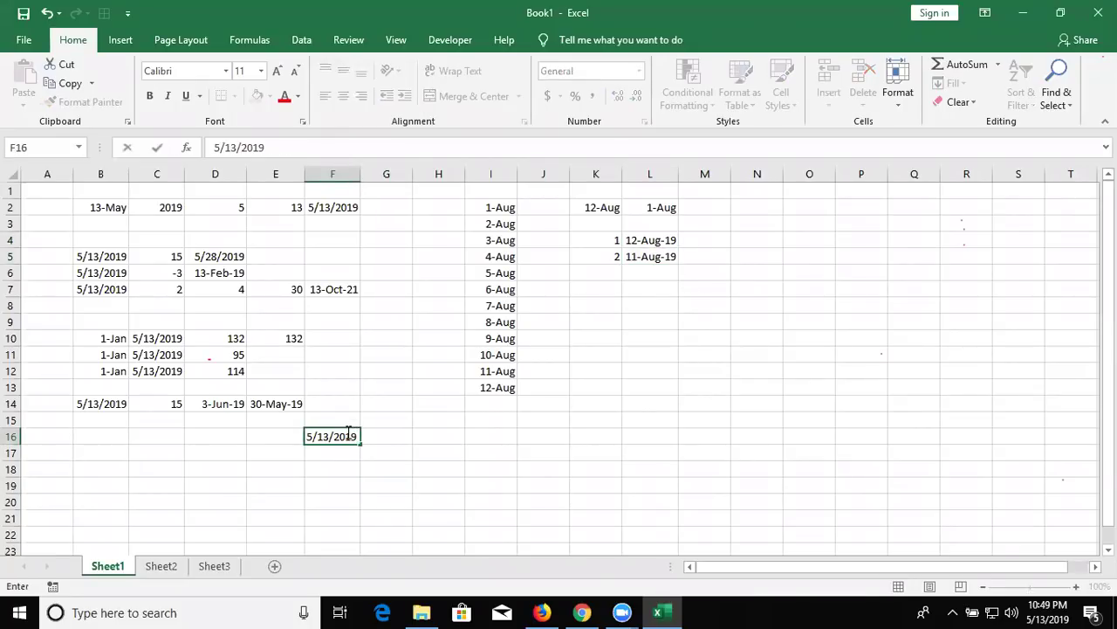
key(Tab)
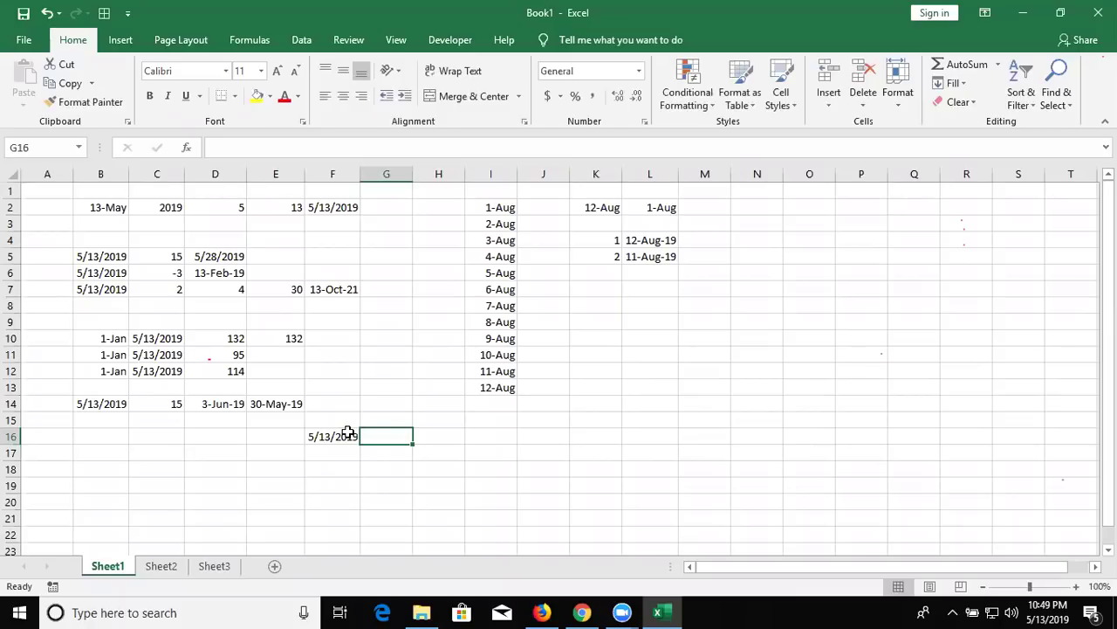
Enter =EOMONTH(F16,0) in G16 and format it as a date showing 31-May-19
text(=EO)
key(Tab)
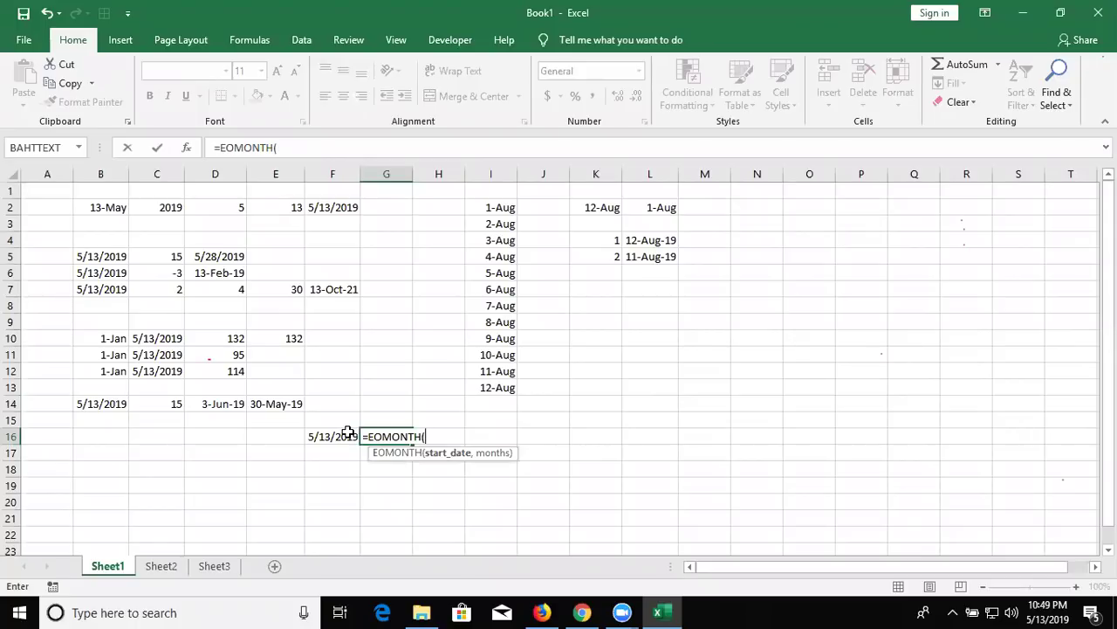
click(348, 433)
text(,)
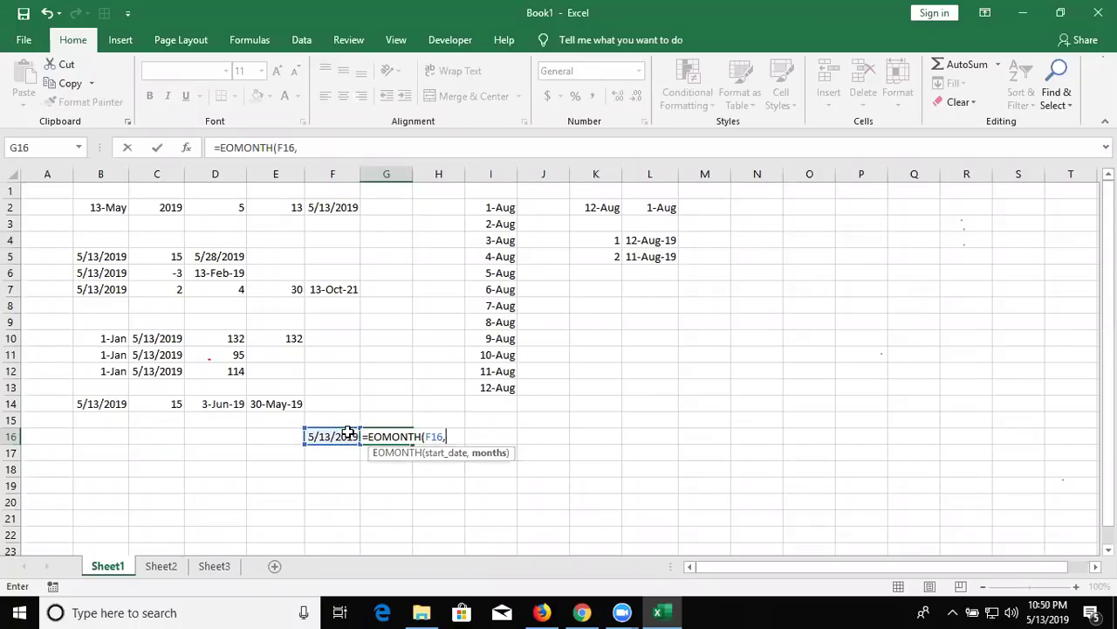
text(0))
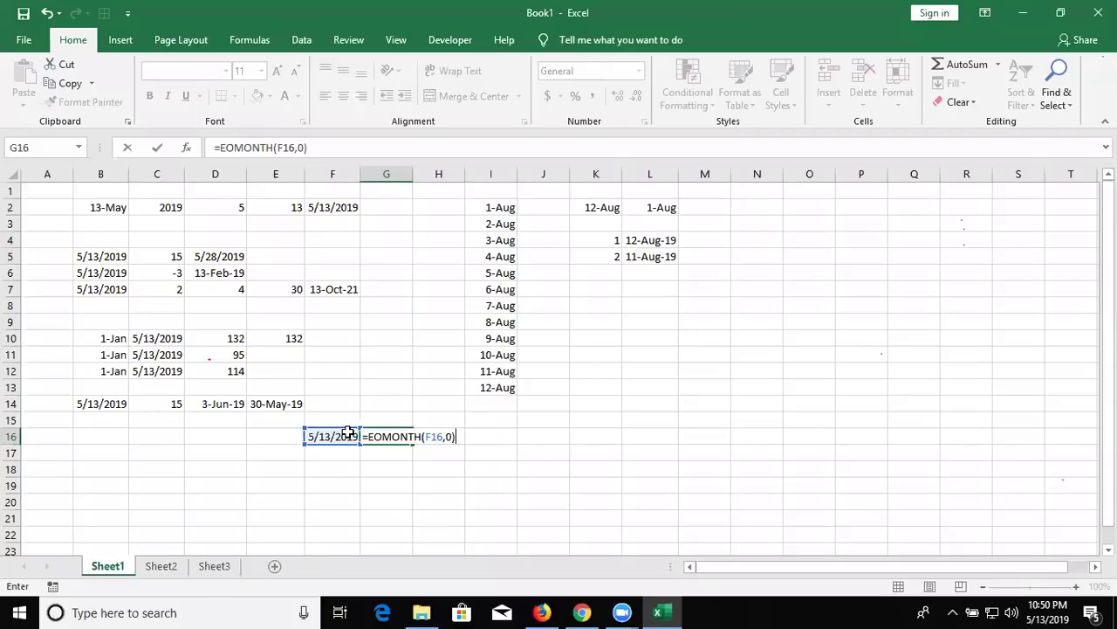
key(Return)
key(Up)
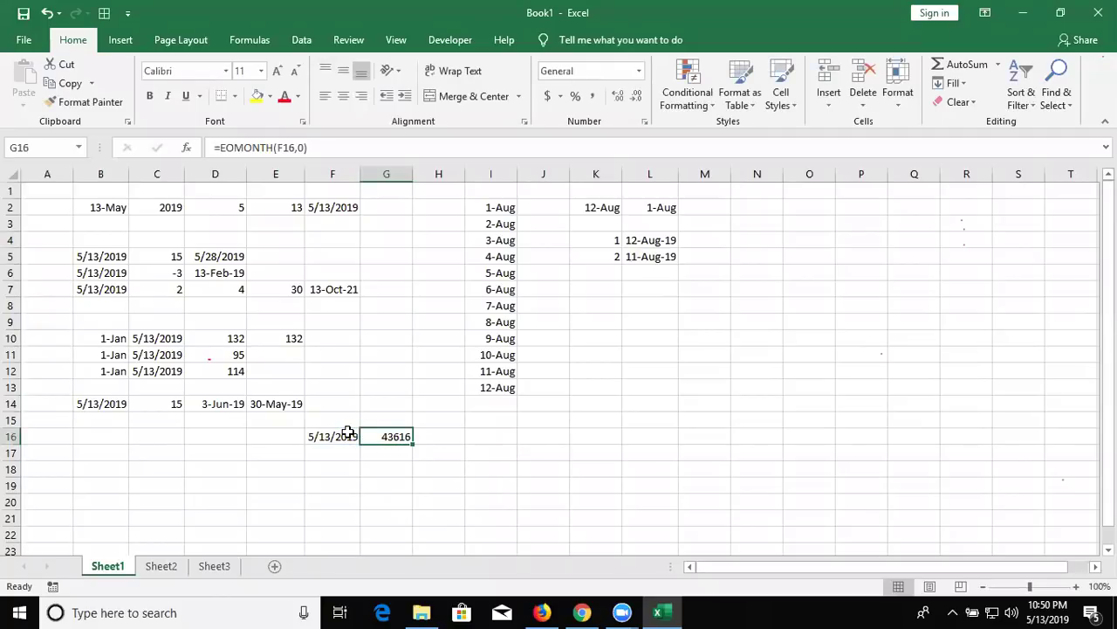
key(ctrl+shift+3)
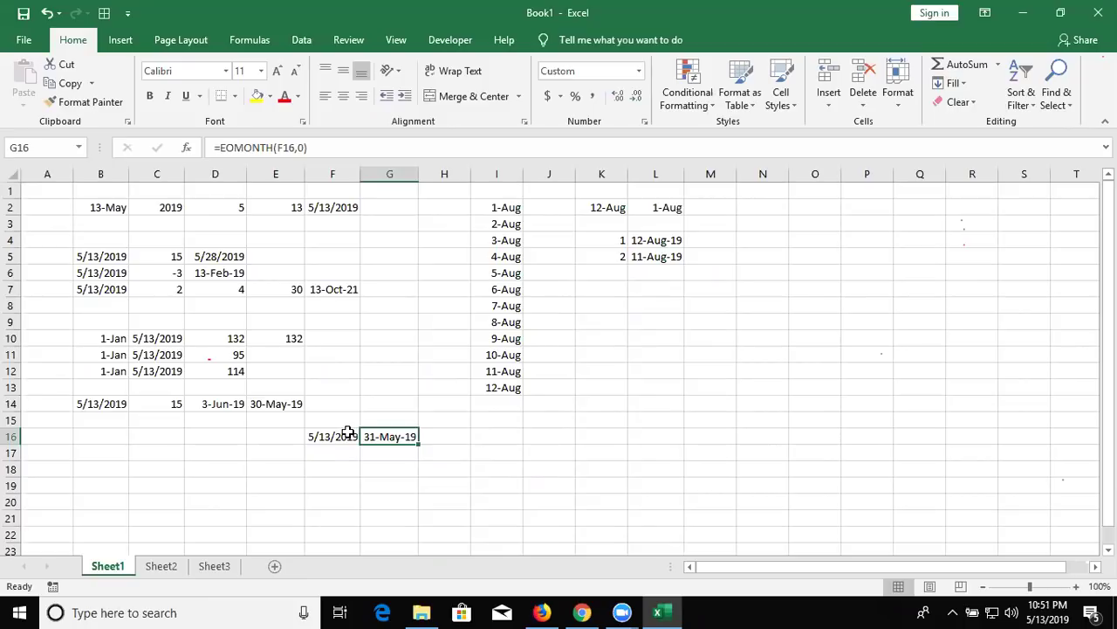
Minimize the Book1 workbook to show the Windows desktop
key(super+d)
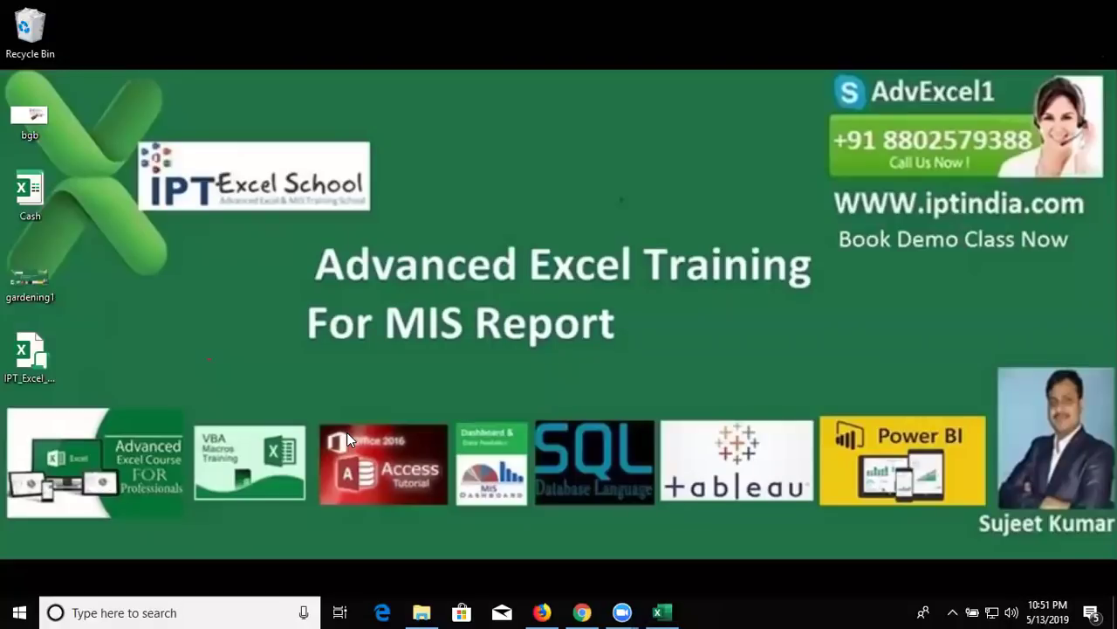